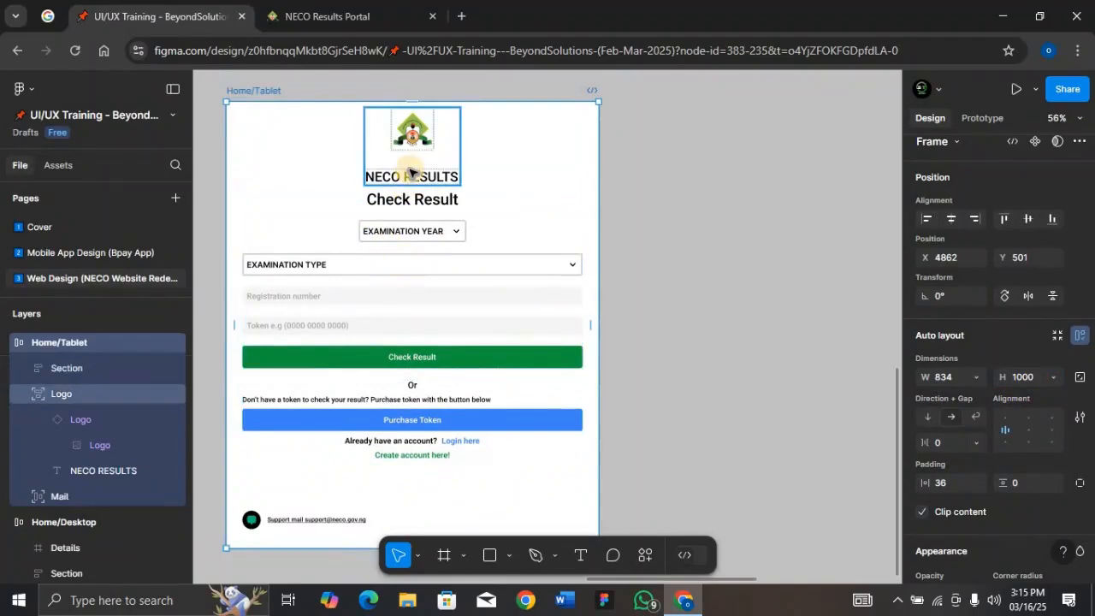
Set the Home/Tablet frame's top padding to 200 and its bottom padding to 100
{"action": "left_click", "coordinate": [435, 248]}
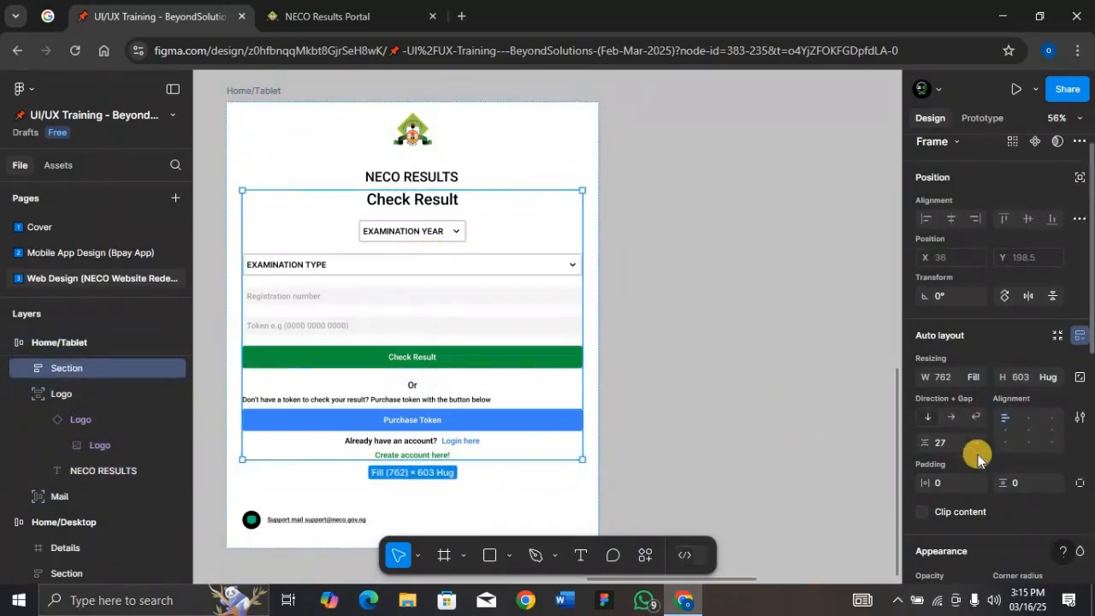
{"action": "scroll", "coordinate": [967, 487], "scroll_direction": "down", "scroll_amount": 2}
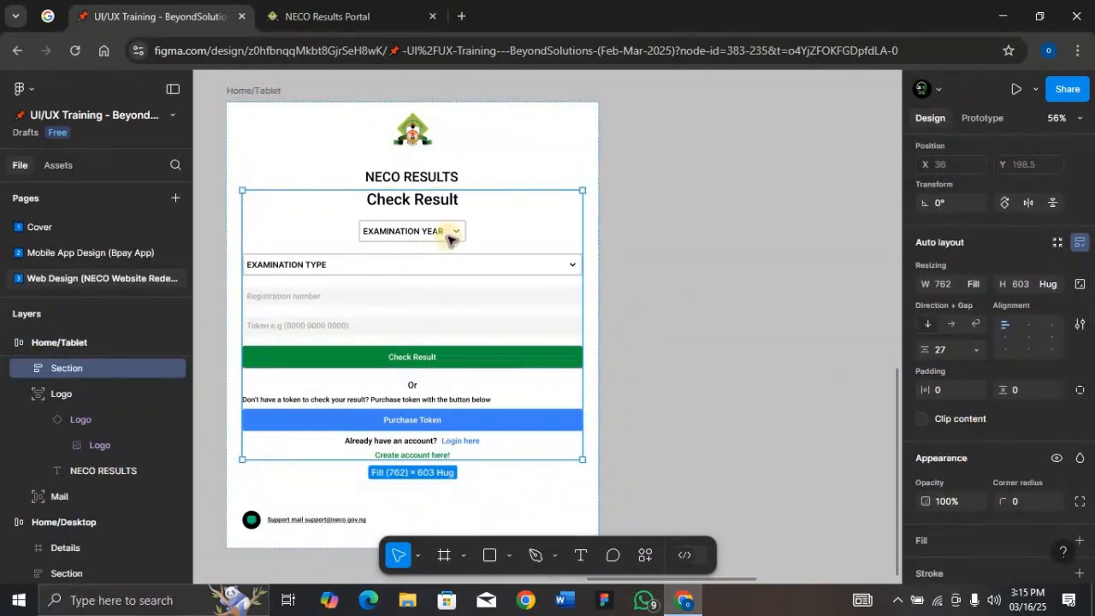
{"action": "left_click", "coordinate": [267, 91]}
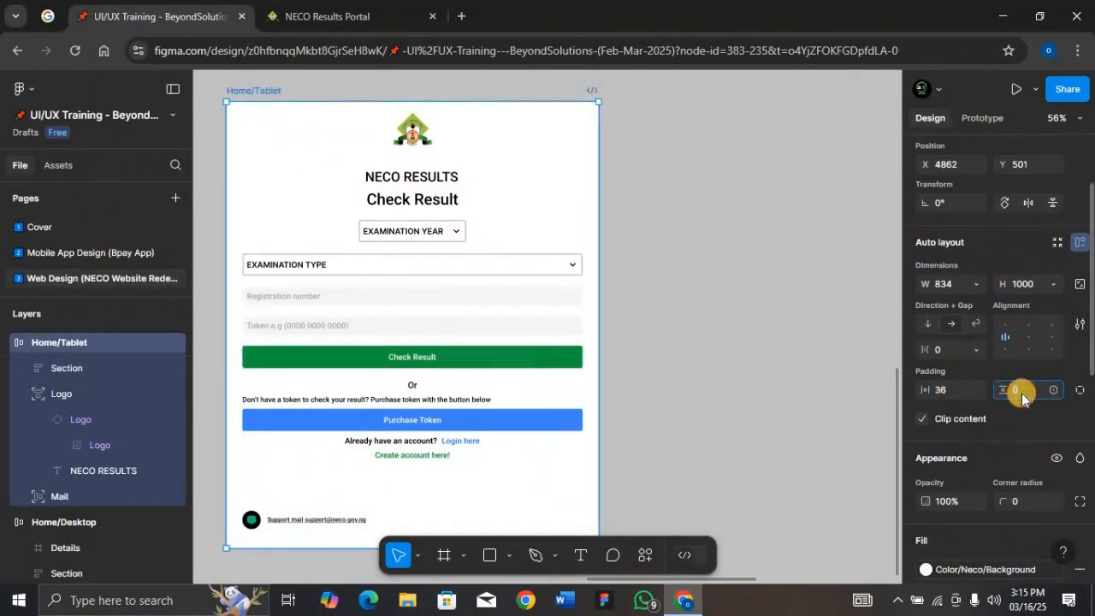
{"action": "type", "text": "00"}
{"action": "key", "text": "Return"}
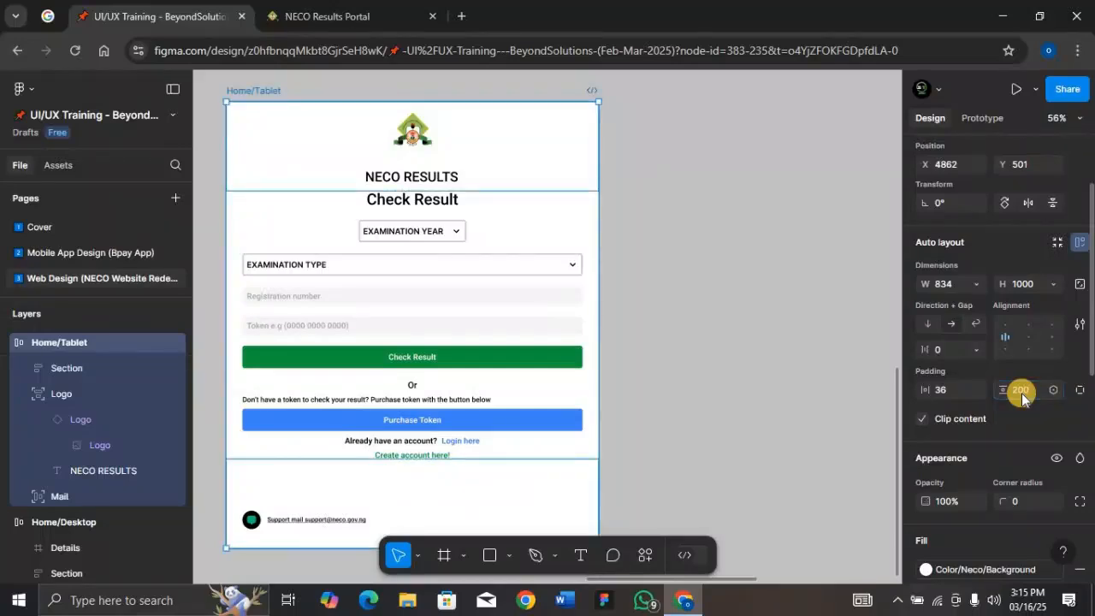
{"action": "left_click", "coordinate": [1078, 390]}
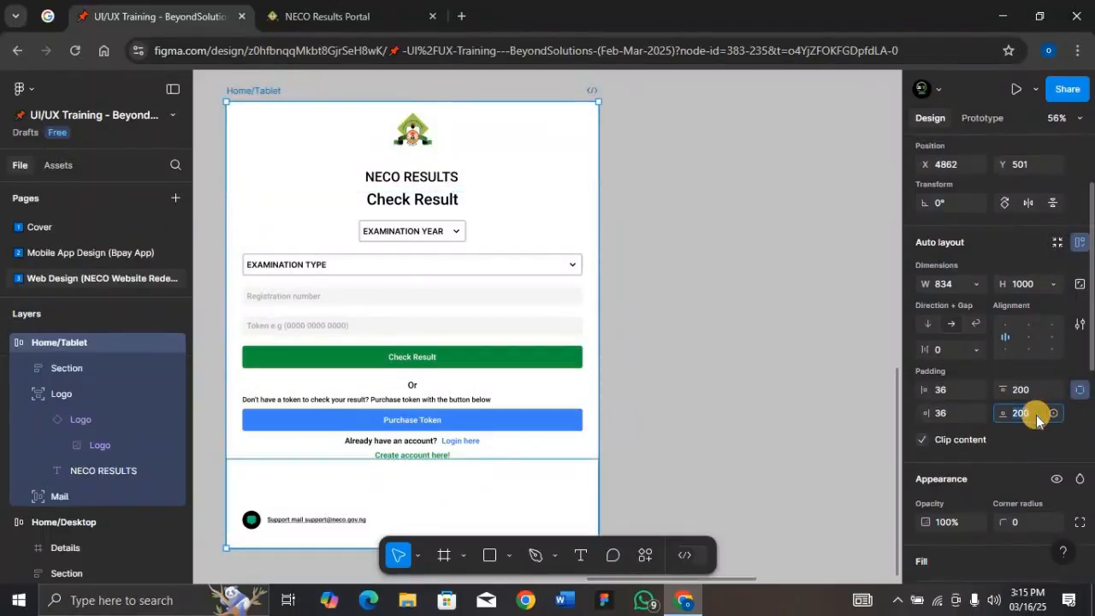
{"action": "left_click", "coordinate": [1036, 415]}
{"action": "type", "text": "100"}
{"action": "key", "text": "Return"}
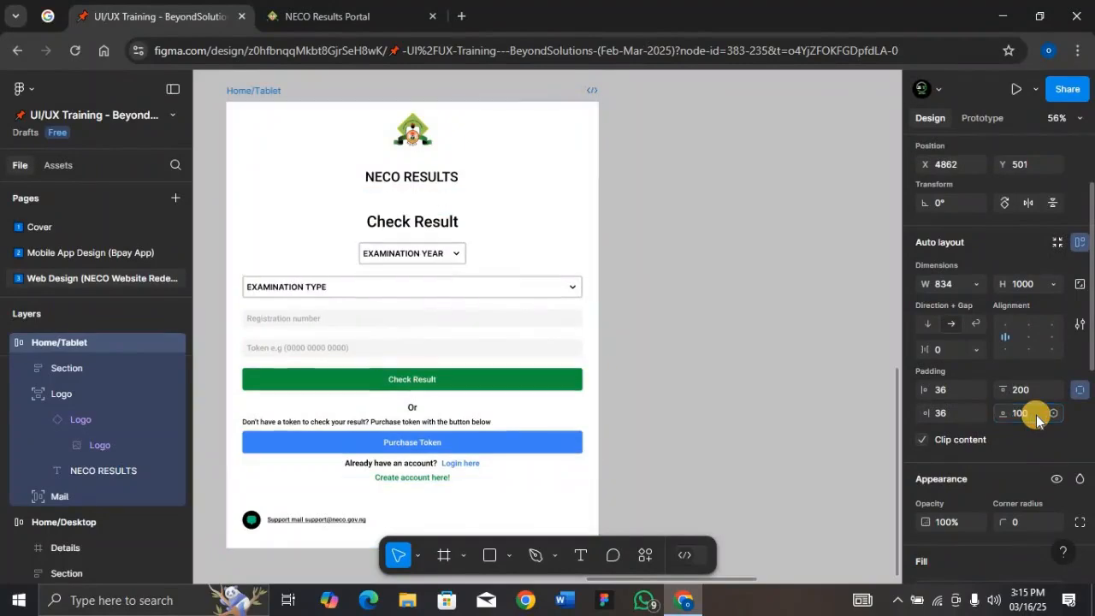
Move the logo group slightly down and change the NECO RESULTS heading's font weight to Regular
{"action": "left_click", "coordinate": [399, 177]}
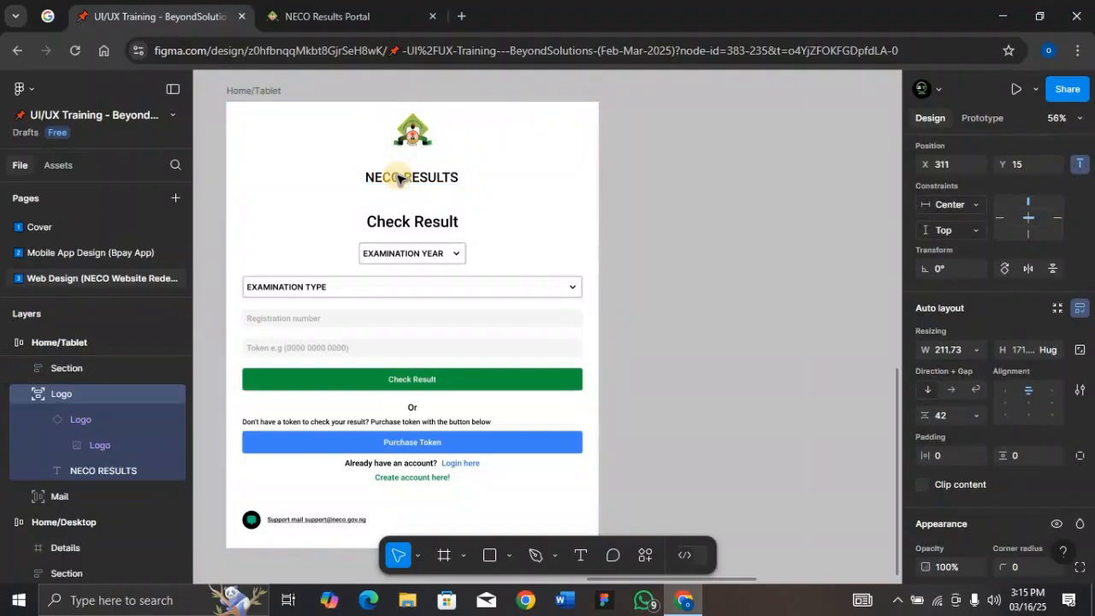
{"action": "left_click_drag", "start_coordinate": [399, 177], "coordinate": [435, 190]}
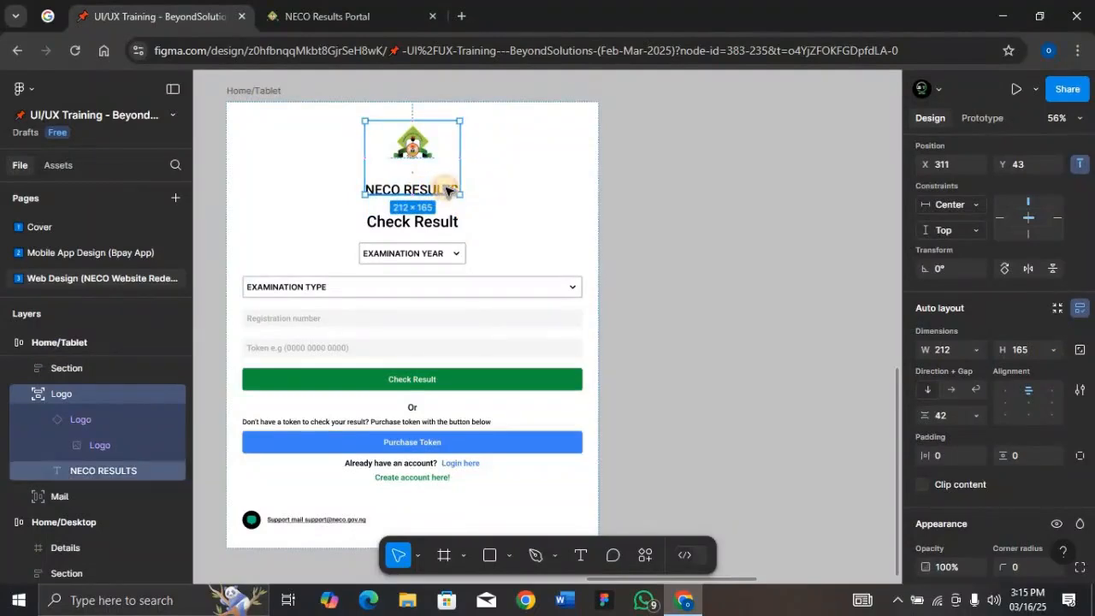
{"action": "double_click", "coordinate": [442, 190]}
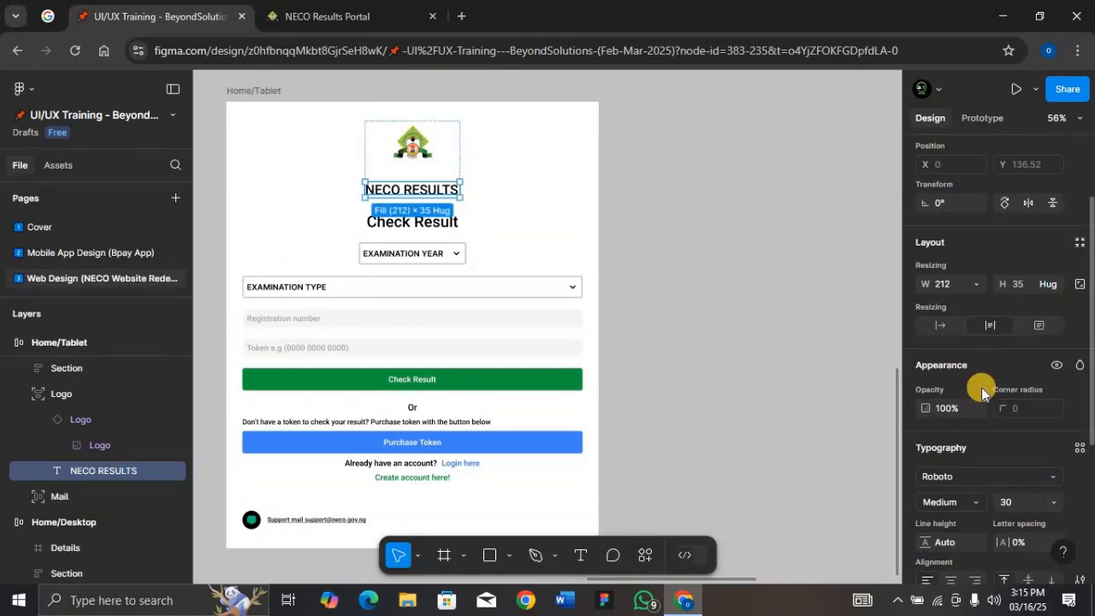
{"action": "scroll", "coordinate": [978, 462], "scroll_direction": "down", "scroll_amount": 1}
{"action": "left_click", "coordinate": [978, 472]}
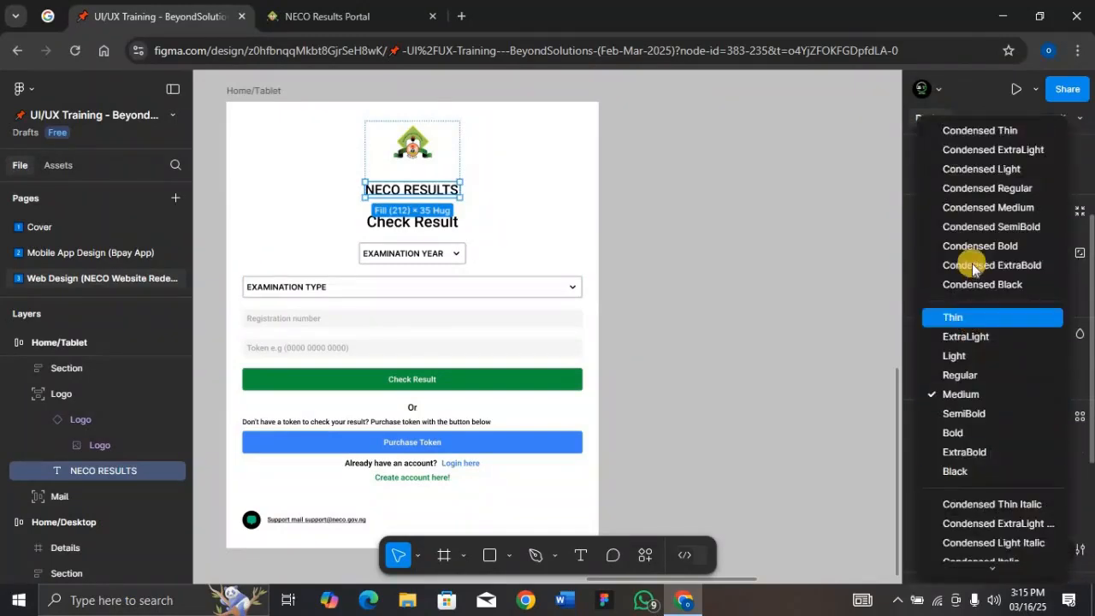
{"action": "left_click", "coordinate": [980, 375]}
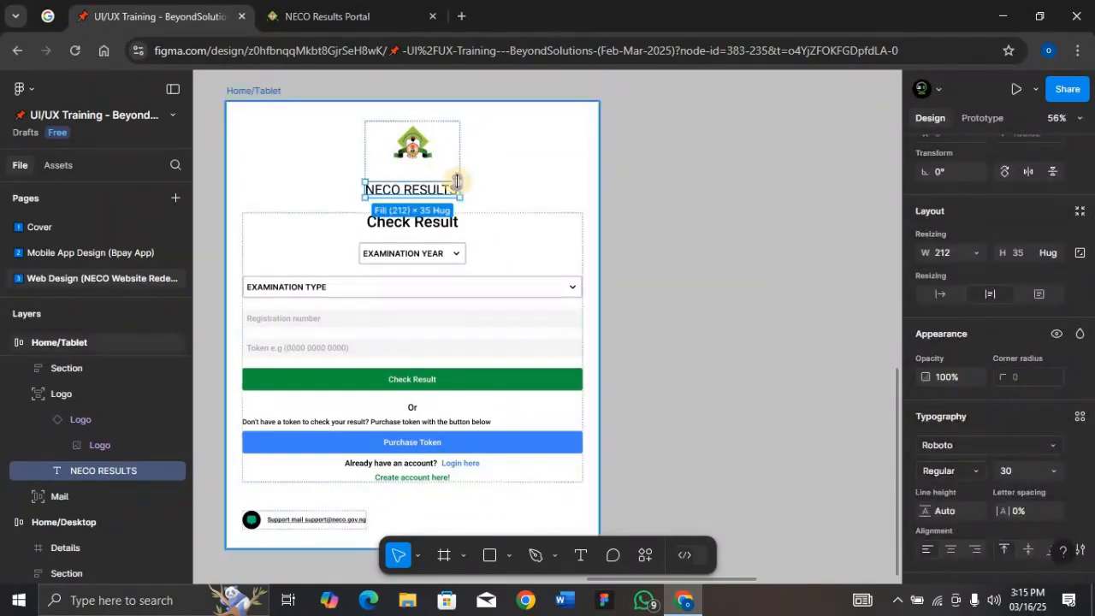
Drag the form section out of place and undo the move
{"action": "left_click", "coordinate": [502, 192]}
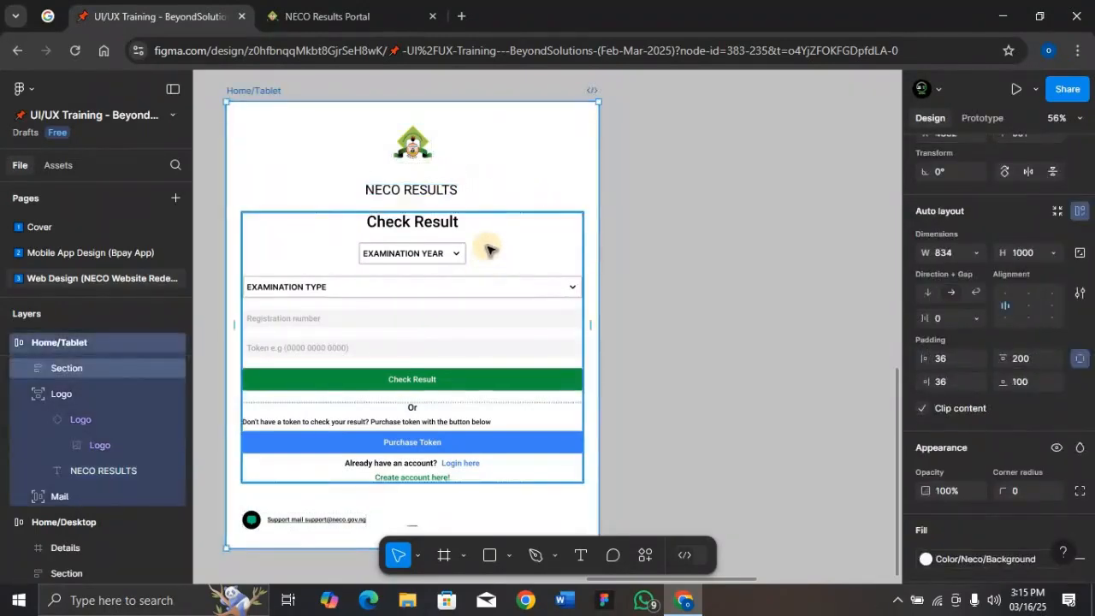
{"action": "scroll", "coordinate": [489, 245], "scroll_direction": "down", "scroll_amount": 1}
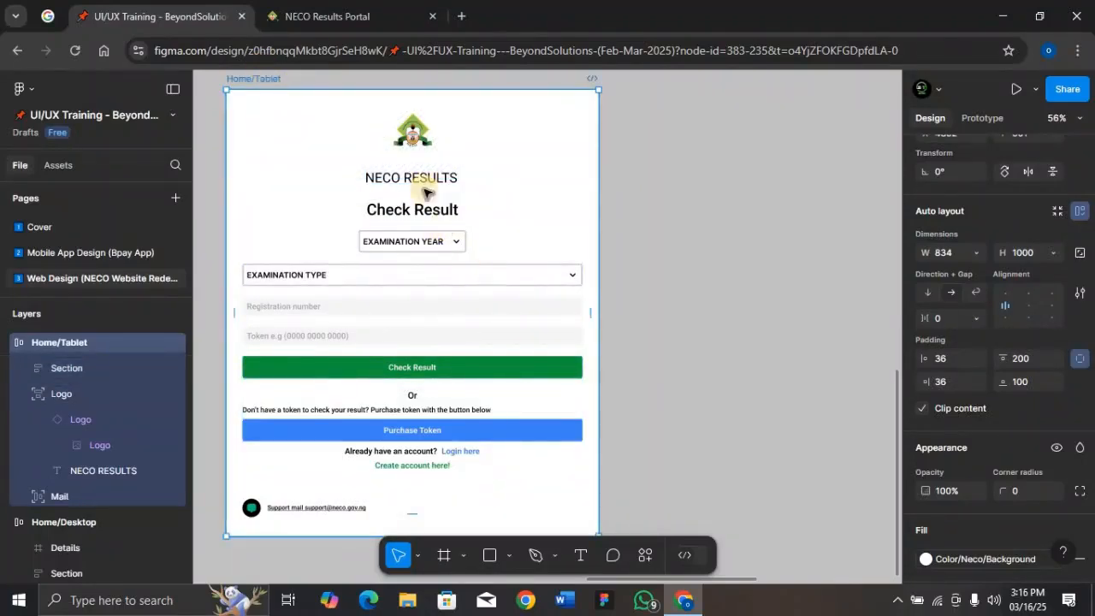
{"action": "left_click_drag", "start_coordinate": [535, 298], "coordinate": [469, 288]}
{"action": "key", "text": "ctrl+z"}
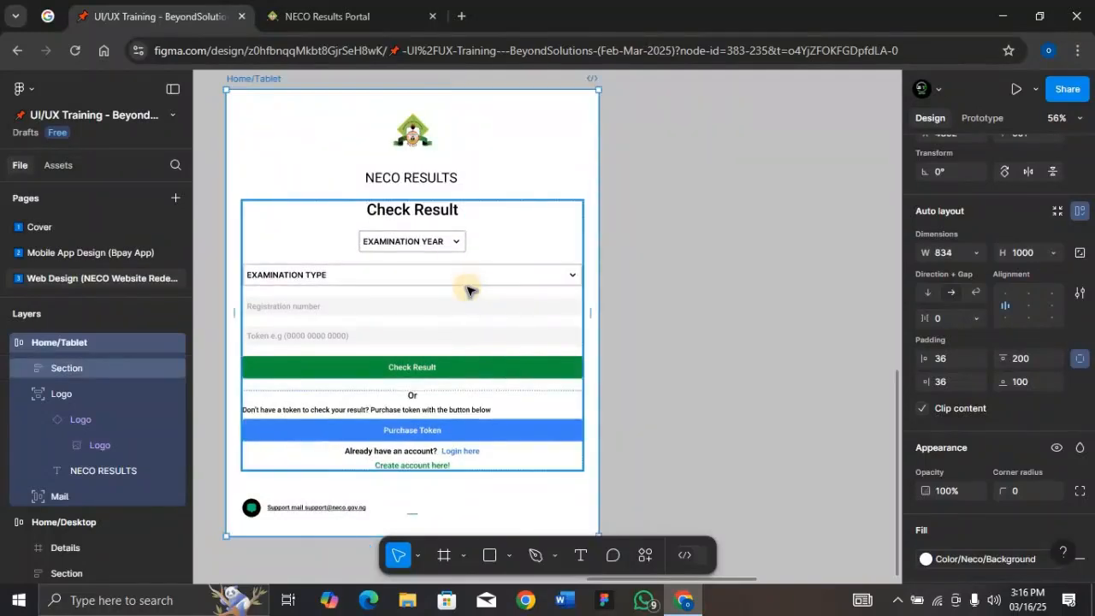
Set the Home/Desktop frame's height to 1000
{"action": "key", "text": "ctrl+minus"}
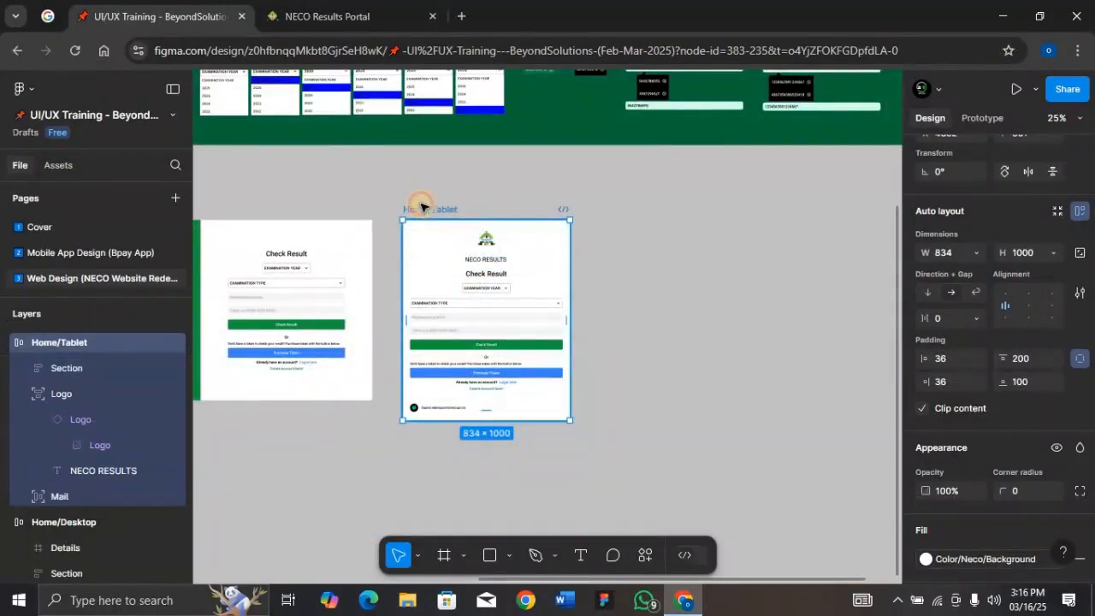
{"action": "scroll", "coordinate": [362, 204], "scroll_direction": "up", "scroll_amount": 1}
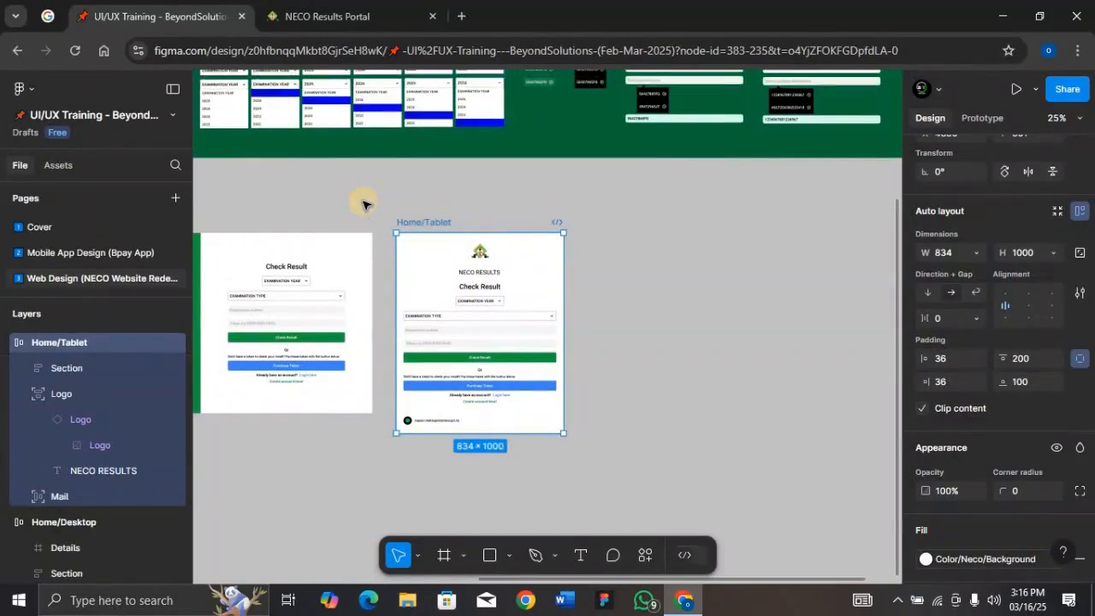
{"action": "scroll", "coordinate": [363, 203], "scroll_direction": "left", "scroll_amount": 1}
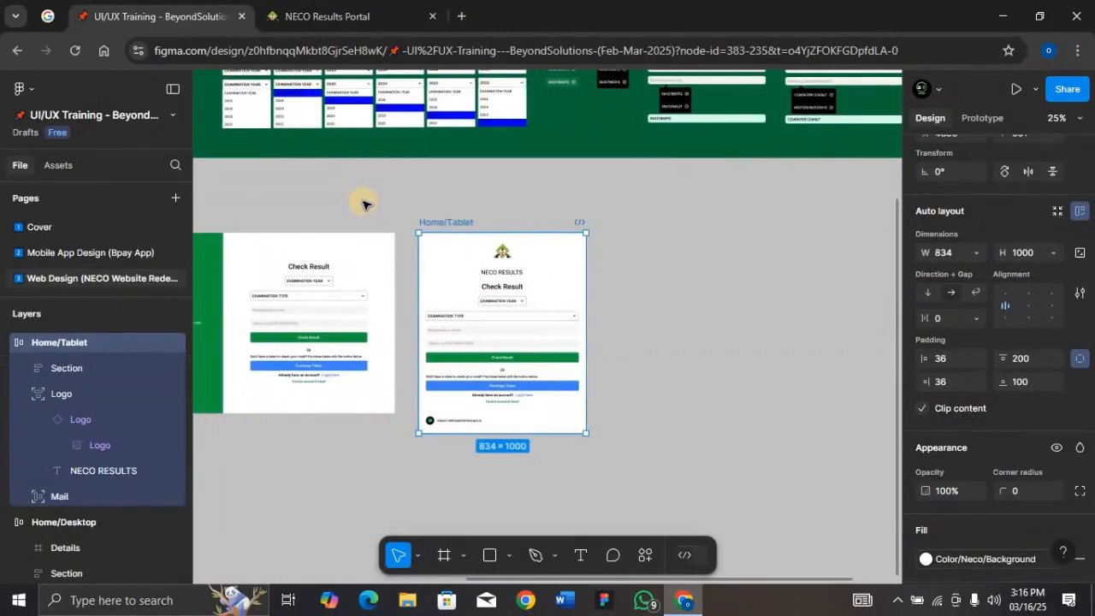
{"action": "scroll", "coordinate": [363, 204], "scroll_direction": "left", "scroll_amount": 5}
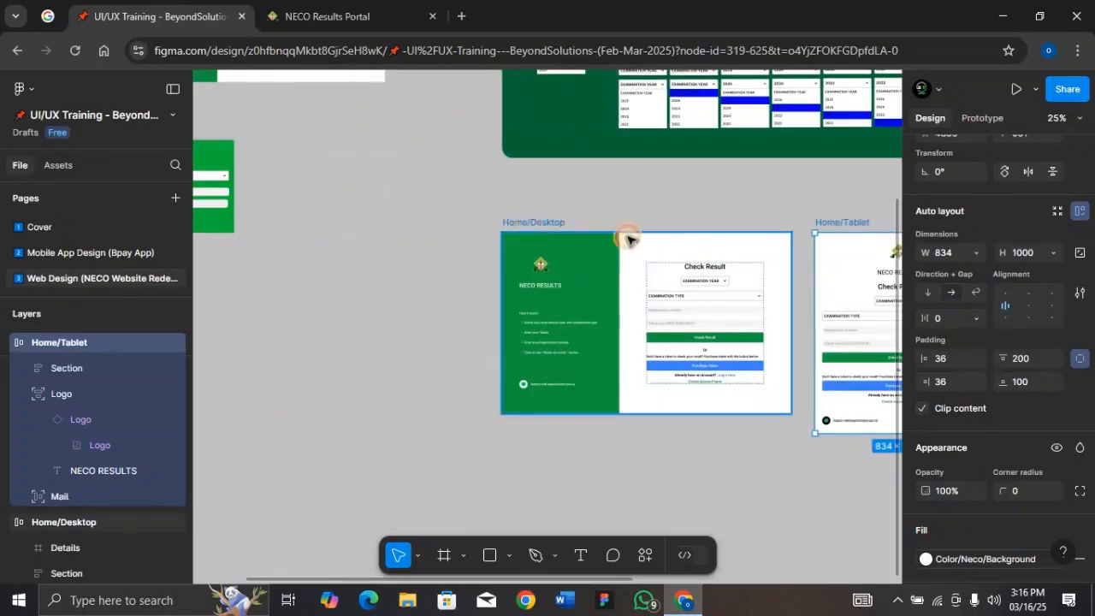
{"action": "left_click", "coordinate": [792, 347]}
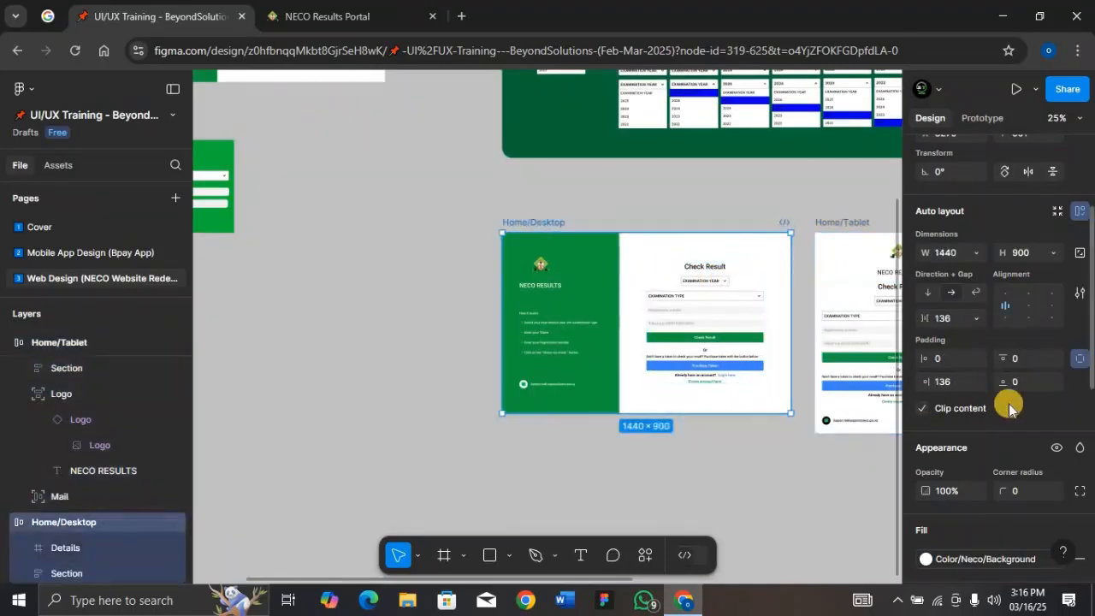
{"action": "left_click", "coordinate": [1033, 253]}
{"action": "type", "text": "100"}
{"action": "key", "text": "Return"}
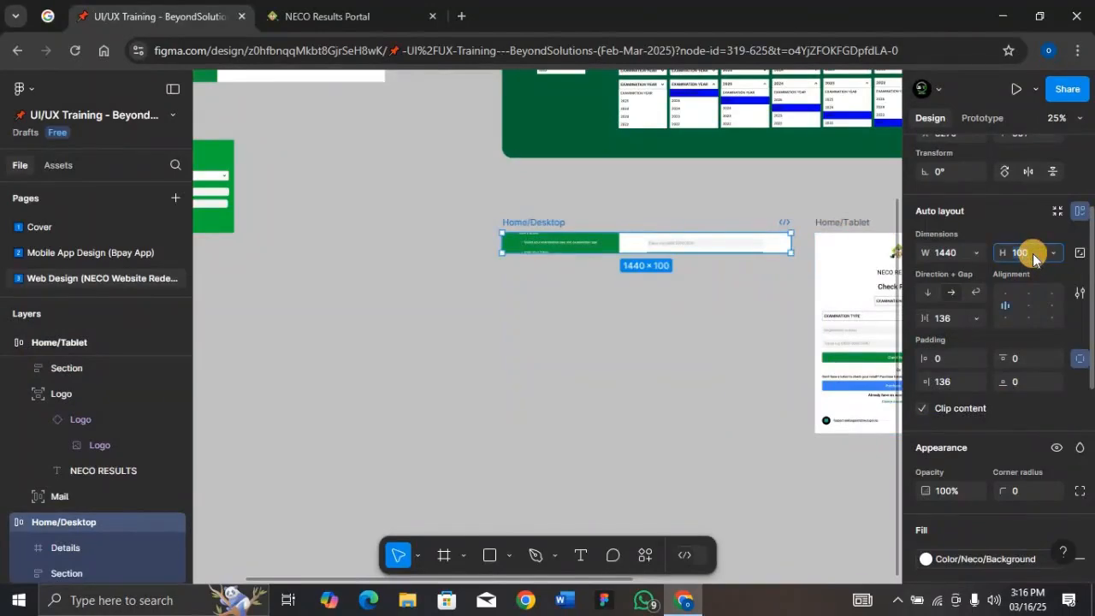
{"action": "left_click", "coordinate": [1033, 253]}
{"action": "type", "text": "1000"}
{"action": "key", "text": "Return"}
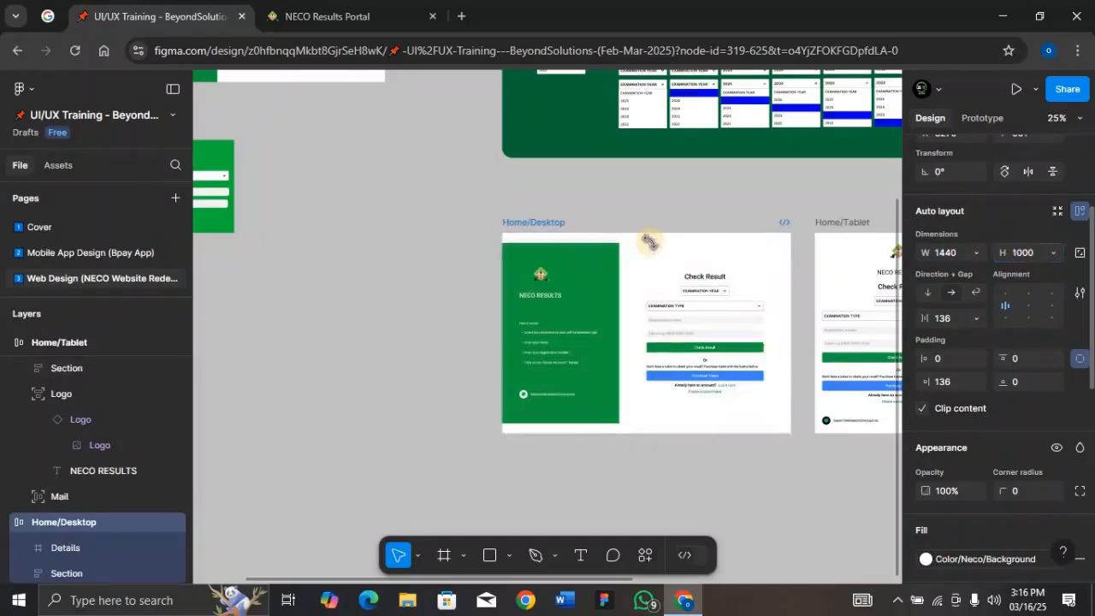
Set the green Details panel's height to fill its container
{"action": "left_click", "coordinate": [565, 284]}
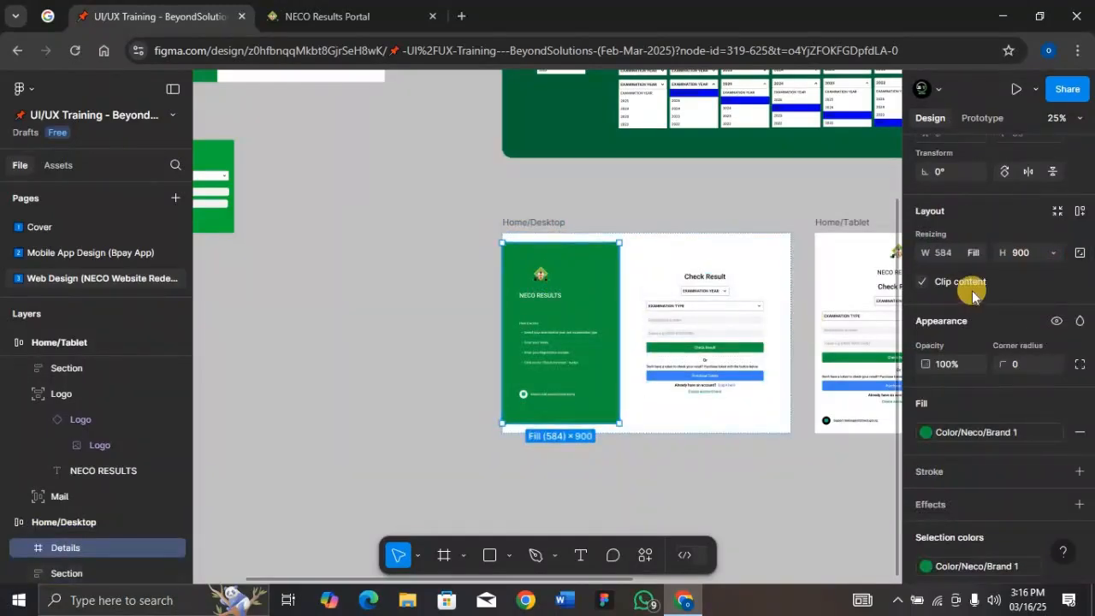
{"action": "left_click", "coordinate": [1049, 254]}
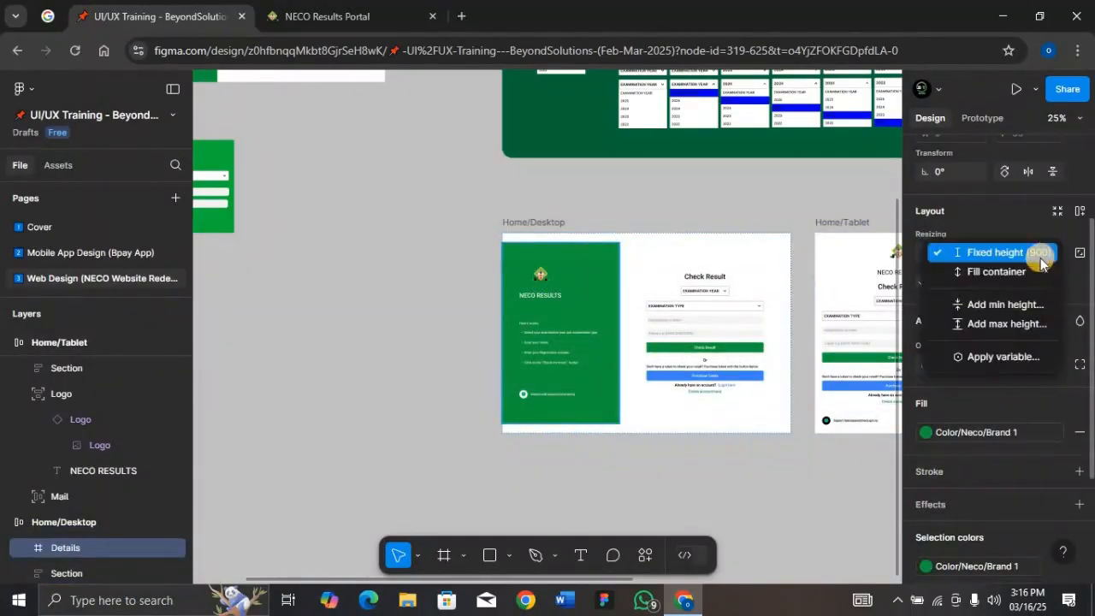
{"action": "left_click", "coordinate": [1032, 267]}
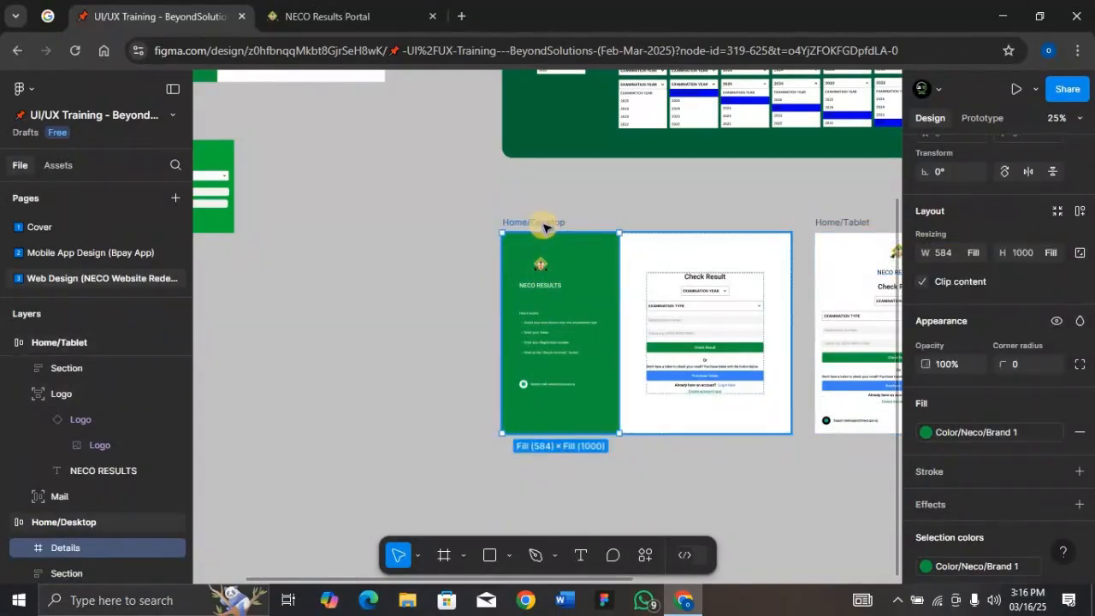
Duplicate the Home/Tablet frame and rename the copy Home/Mobile
{"action": "scroll", "coordinate": [544, 226], "scroll_direction": "right", "scroll_amount": 10}
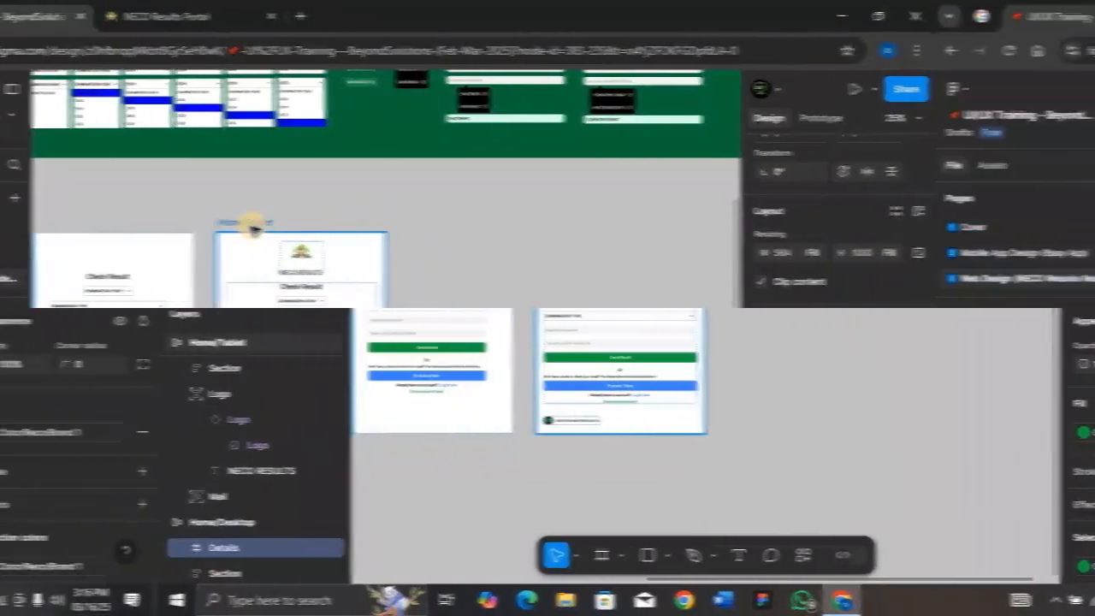
{"action": "left_click", "coordinate": [415, 227]}
{"action": "key", "text": "ctrl+d"}
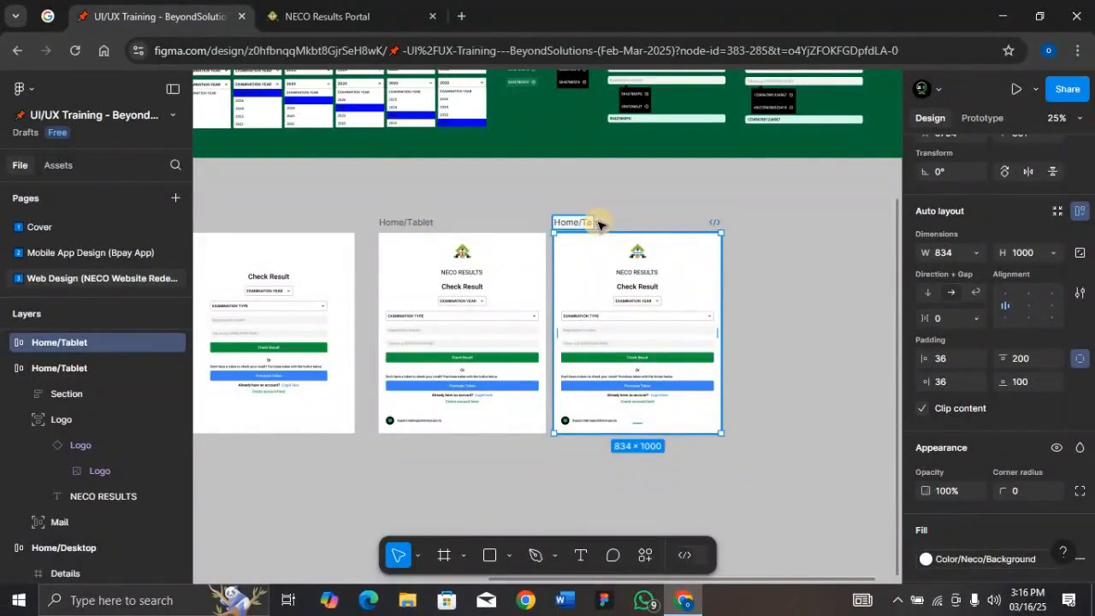
{"action": "type", "text": "b"}
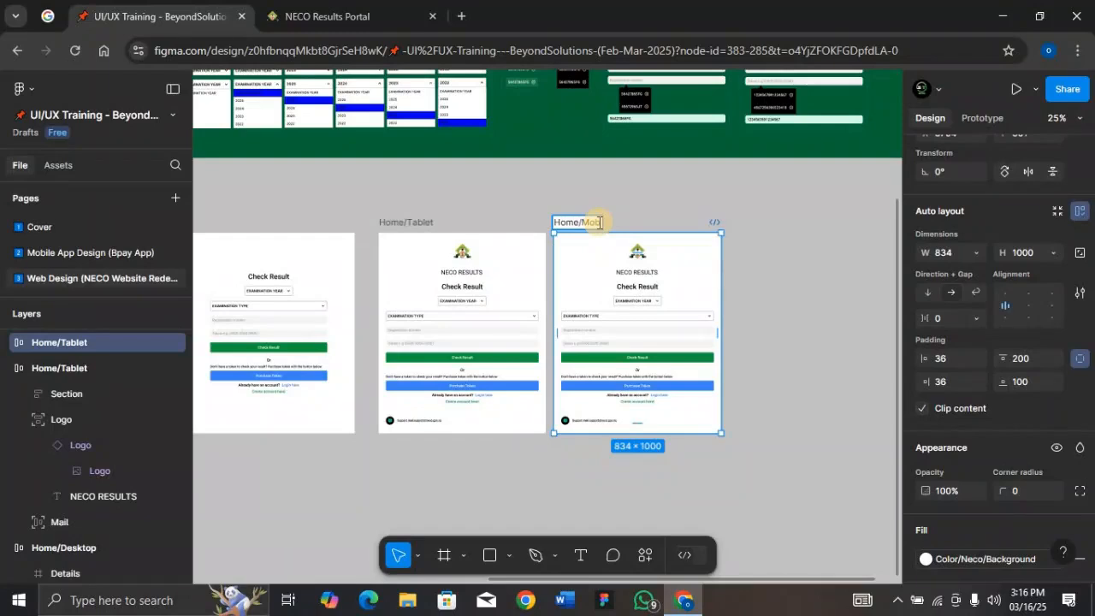
{"action": "type", "text": "ile"}
{"action": "key", "text": "Return"}
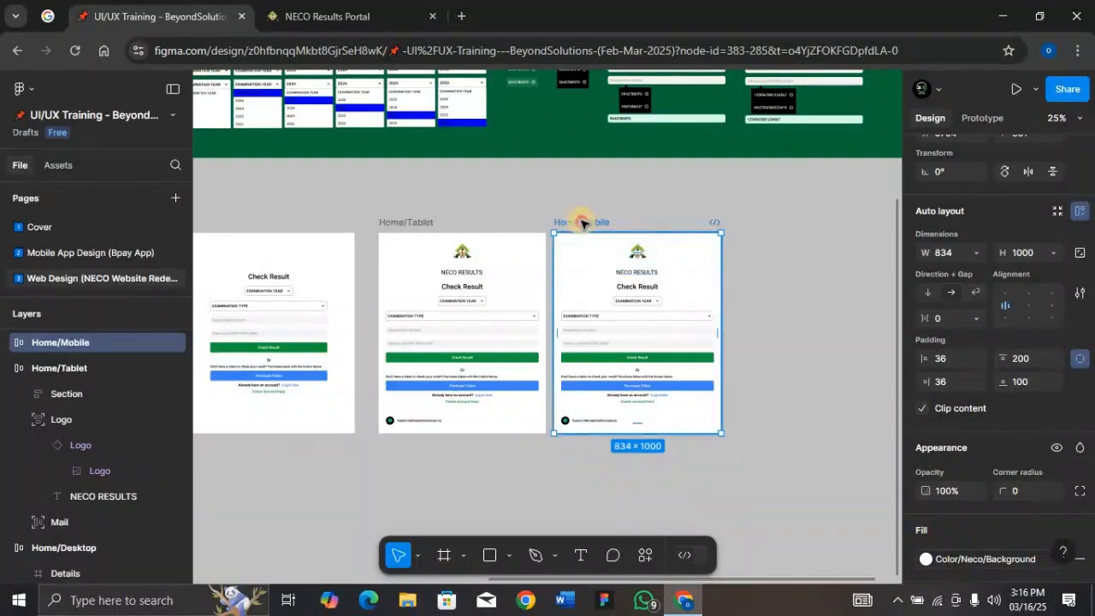
Set the Home/Mobile frame's width to 390, after checking the phone frame size presets
{"action": "key", "text": "shift+2"}
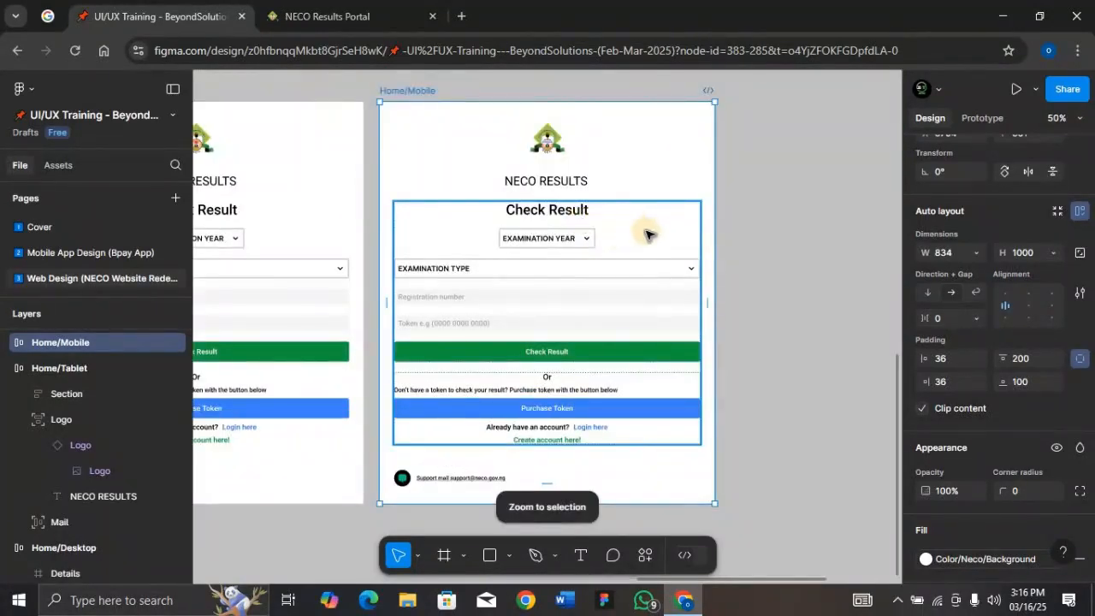
{"action": "key", "text": "f"}
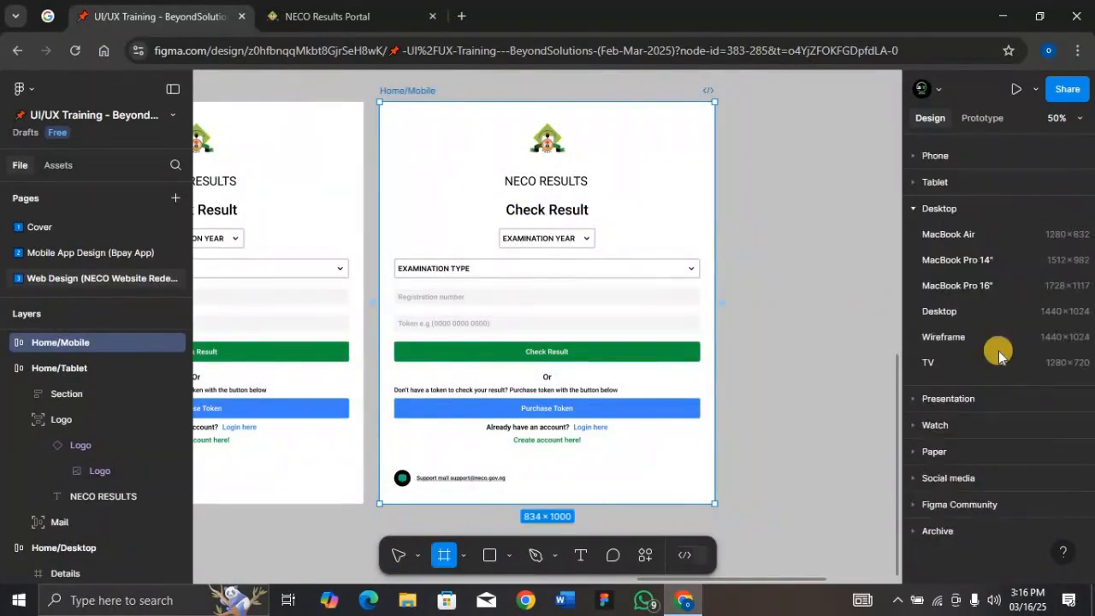
{"action": "left_click", "coordinate": [910, 154]}
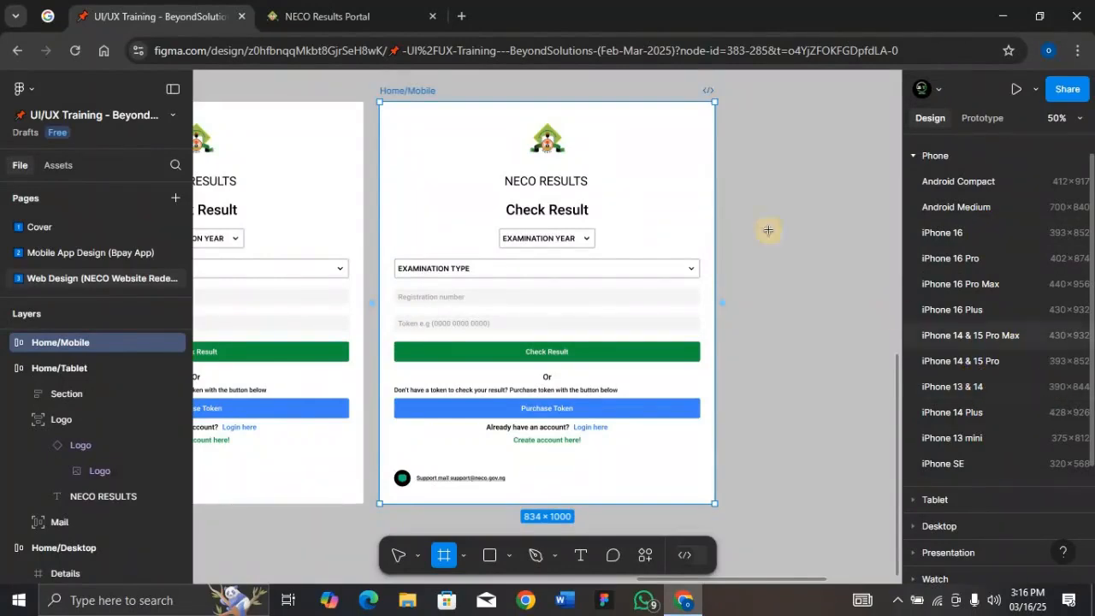
{"action": "left_click", "coordinate": [412, 94]}
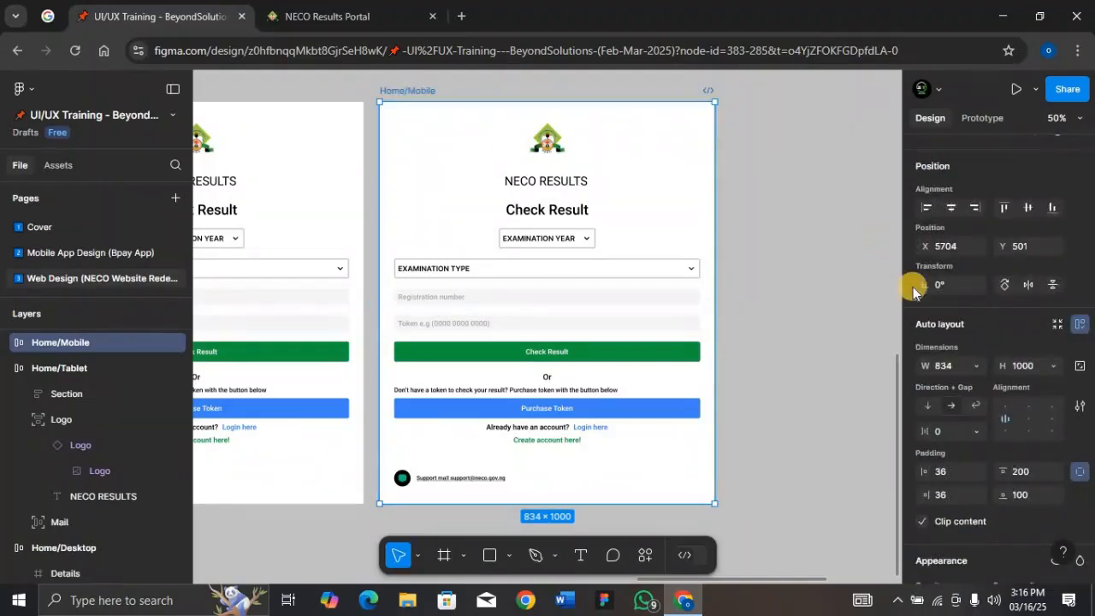
{"action": "left_click", "coordinate": [956, 366]}
{"action": "type", "text": "390"}
{"action": "key", "text": "Return"}
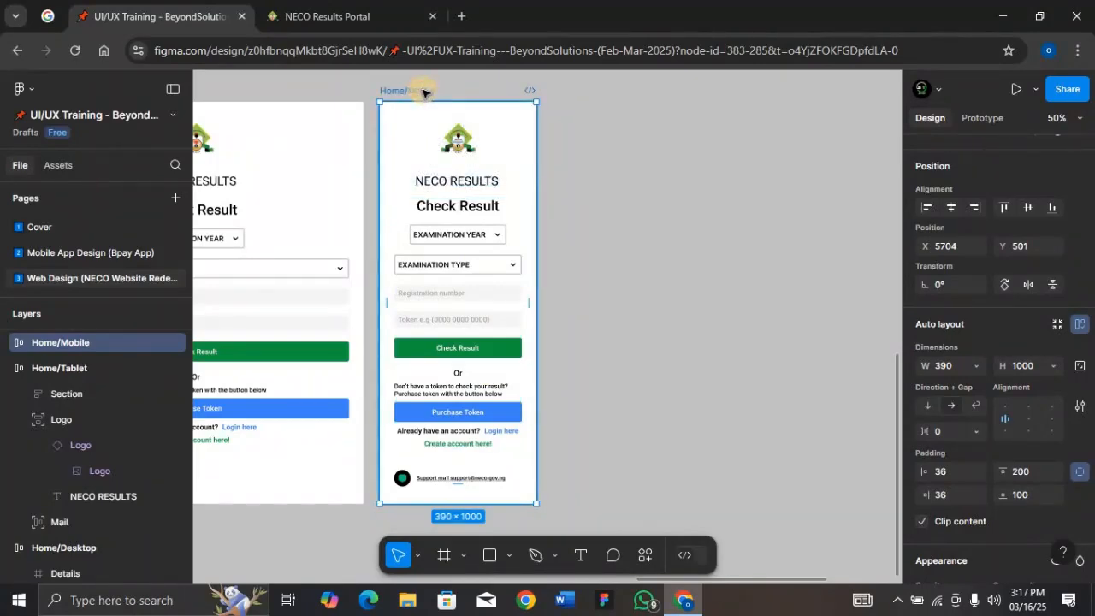
Scale the logo group in Home/Mobile down to 0.83x, about 176 × 137, and shift it slightly lower
{"action": "key", "text": "shift+2"}
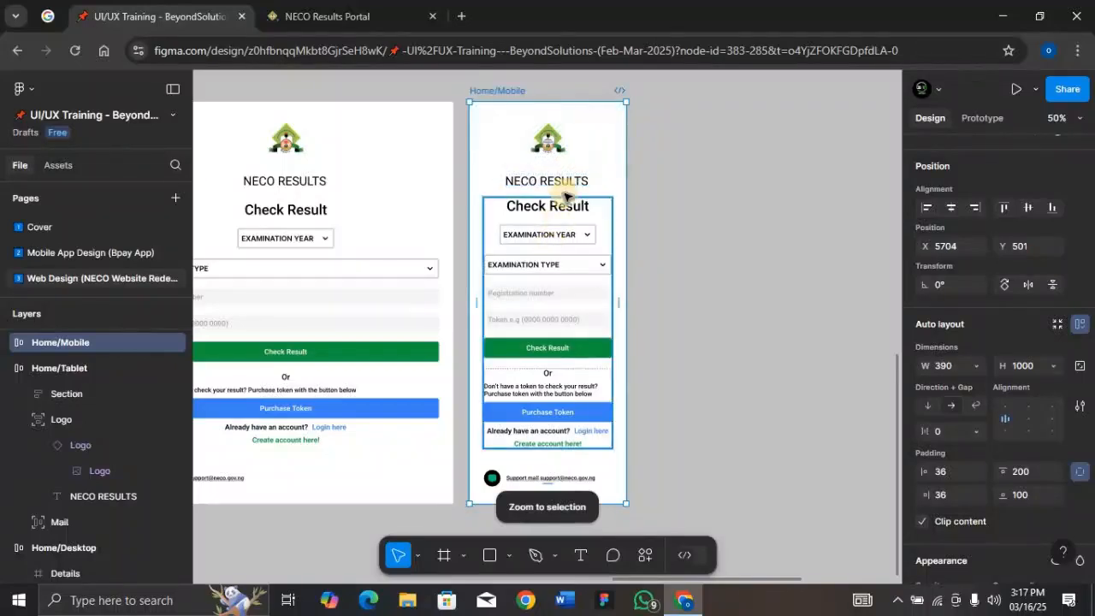
{"action": "left_click", "coordinate": [570, 182]}
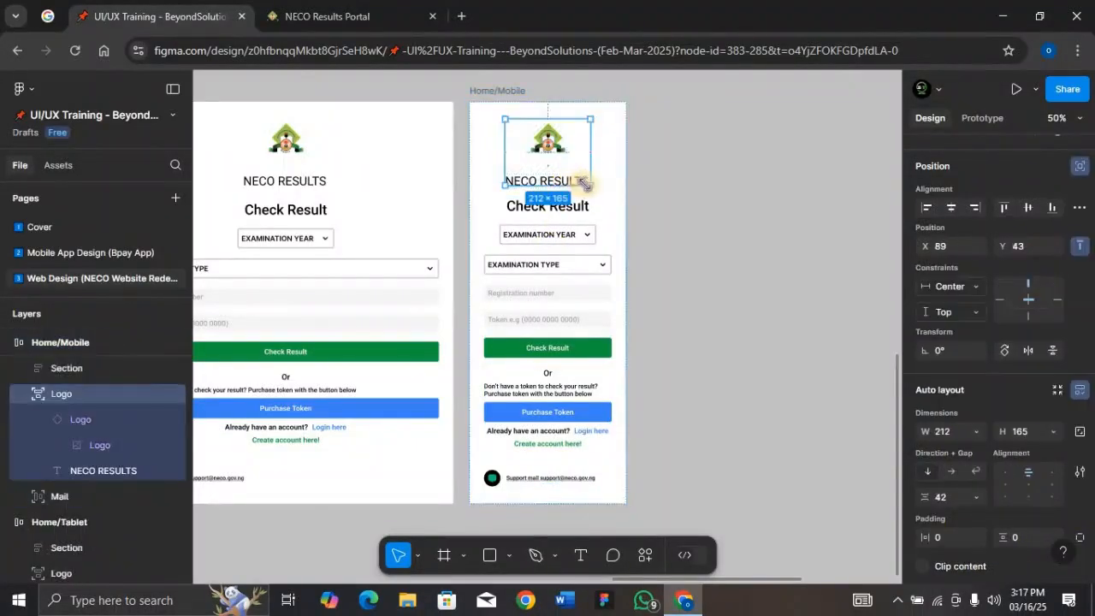
{"action": "key", "text": "k"}
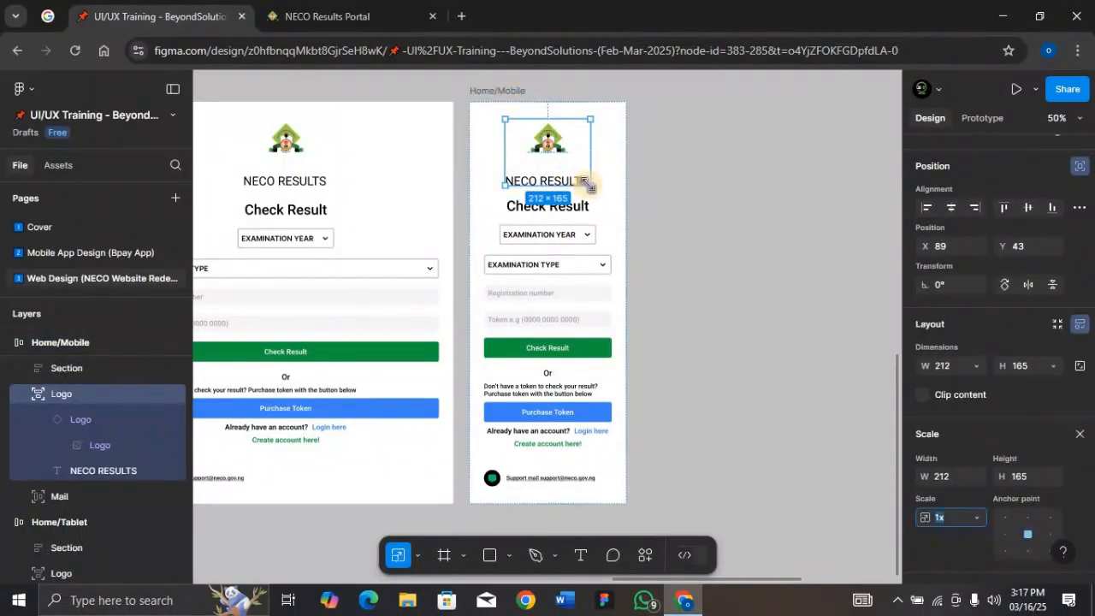
{"action": "left_click_drag", "start_coordinate": [579, 180], "coordinate": [576, 174]}
{"action": "left_click", "coordinate": [955, 206]}
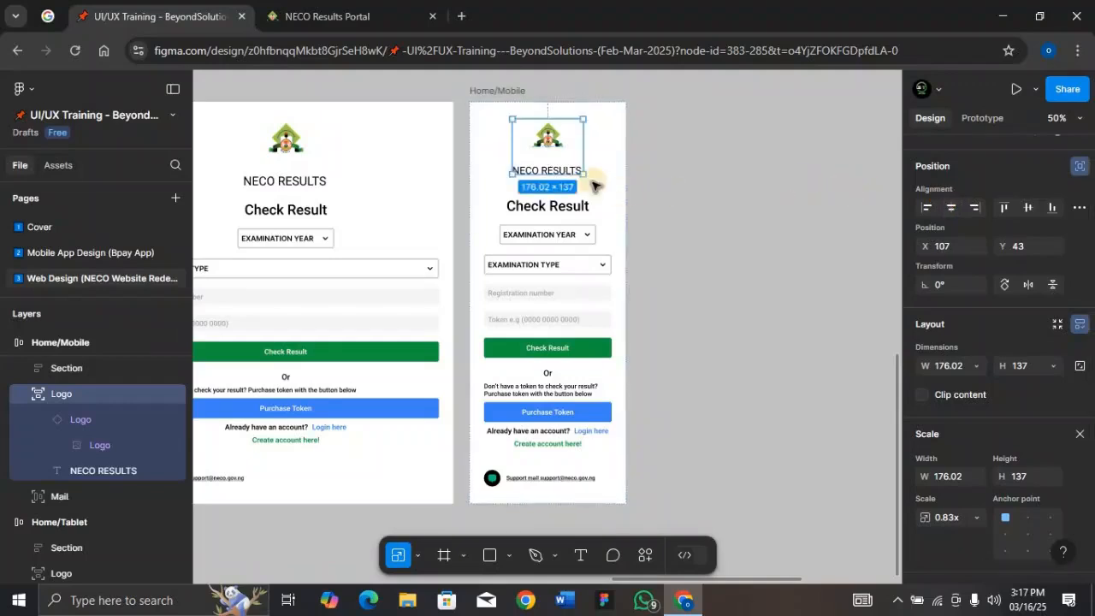
{"action": "left_click_drag", "start_coordinate": [550, 171], "coordinate": [551, 176]}
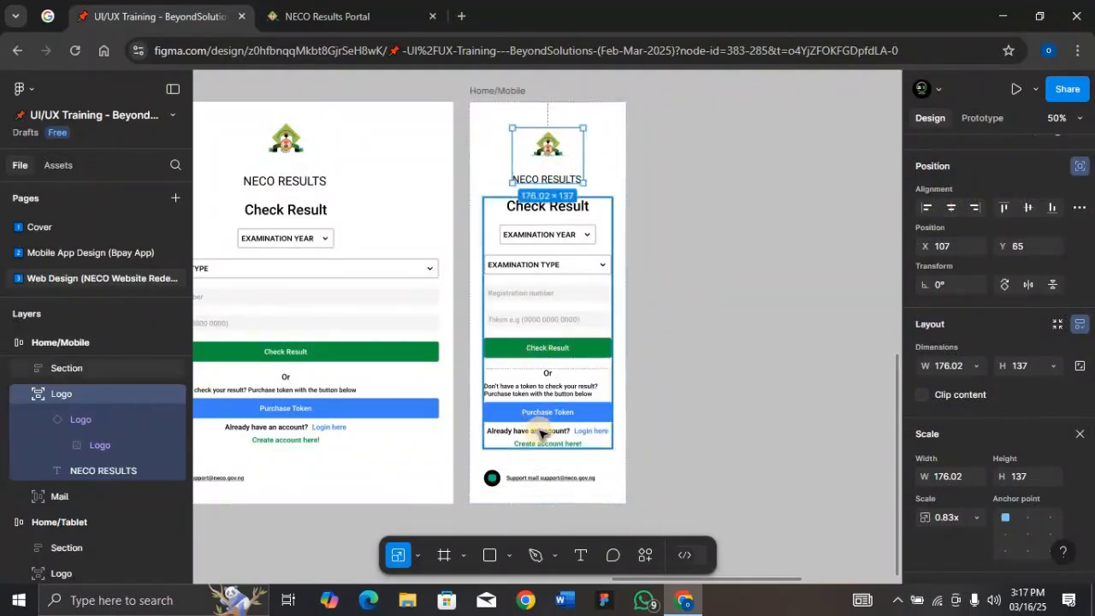
Browse the Bpay mobile app page's screens for a status bar and tab bar to reuse
{"action": "left_click", "coordinate": [548, 475]}
{"action": "left_click_drag", "start_coordinate": [549, 475], "coordinate": [550, 475]}
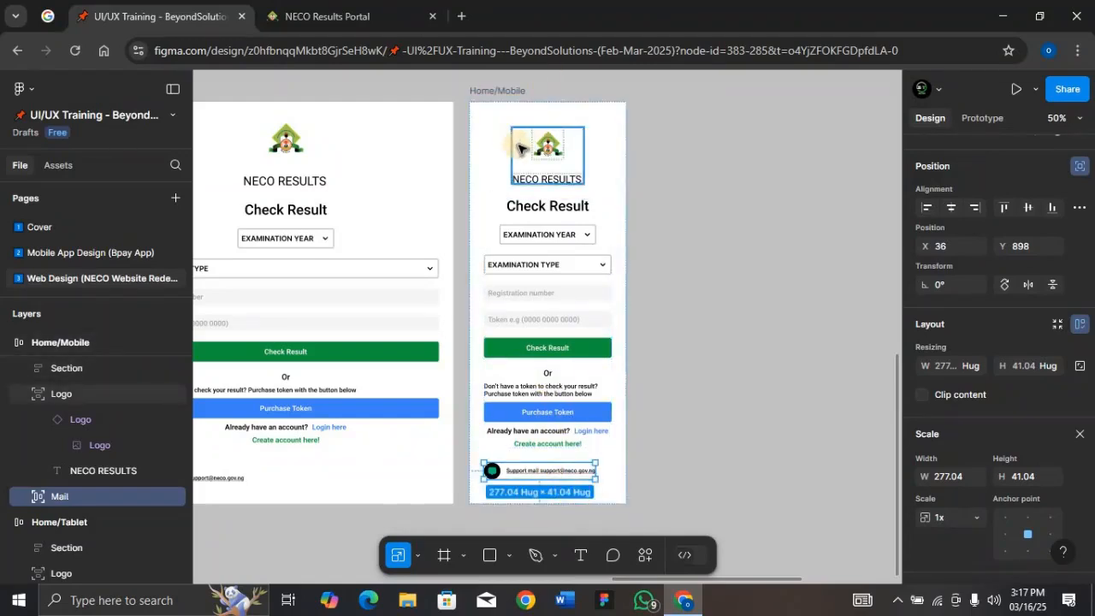
{"action": "left_click", "coordinate": [83, 253]}
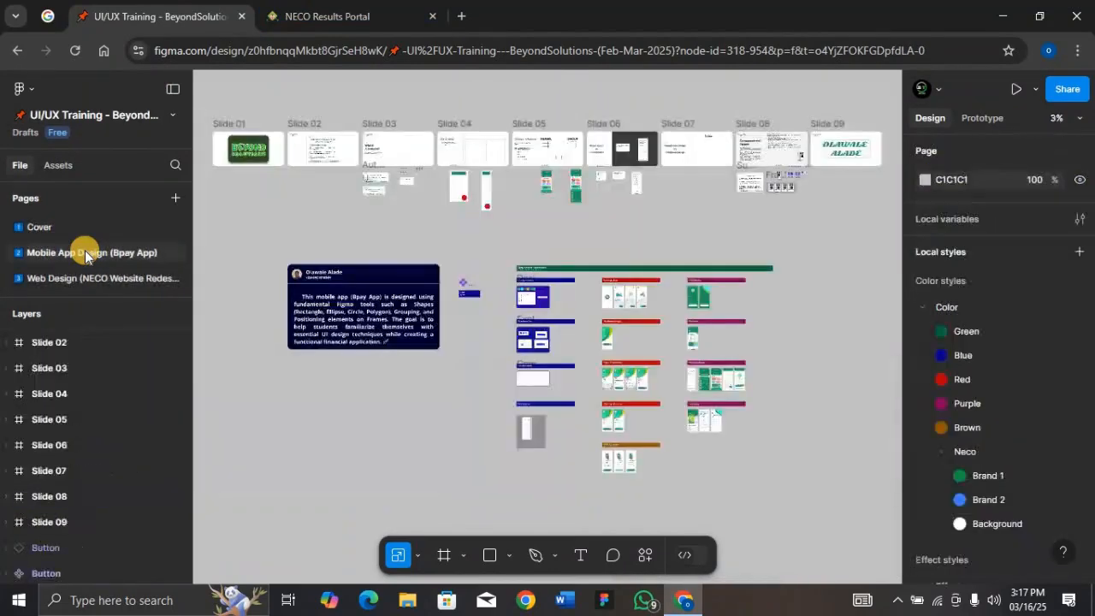
{"action": "left_click", "coordinate": [87, 278]}
{"action": "left_click", "coordinate": [67, 253]}
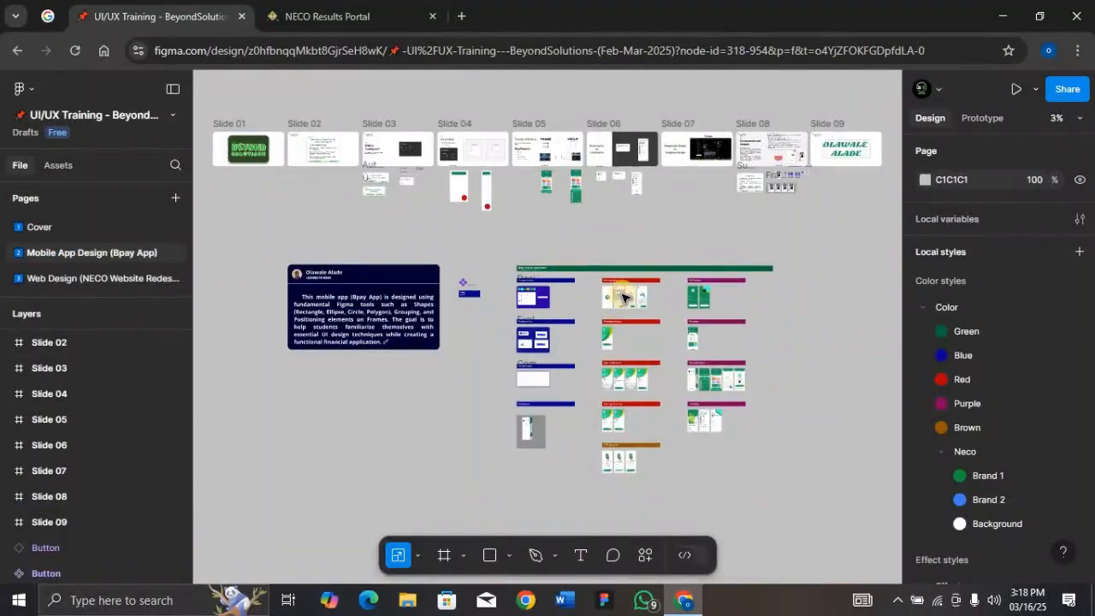
{"action": "scroll", "coordinate": [622, 297], "scroll_direction": "up", "scroll_amount": 5, "text": "ctrl"}
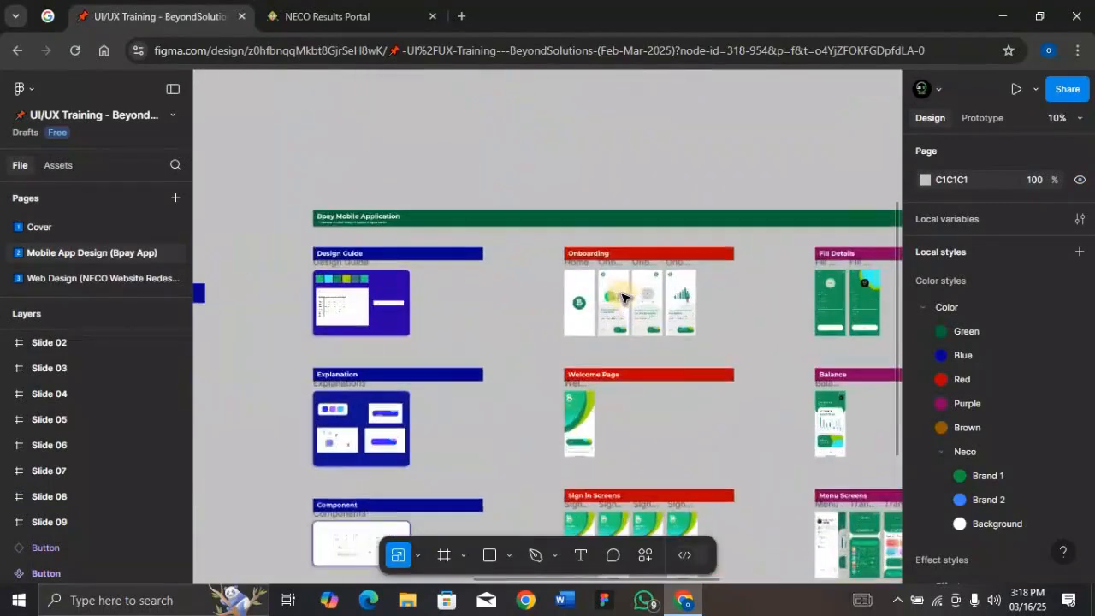
{"action": "scroll", "coordinate": [622, 297], "scroll_direction": "up", "scroll_amount": 2, "text": "ctrl"}
{"action": "scroll", "coordinate": [551, 291], "scroll_direction": "down", "scroll_amount": 4}
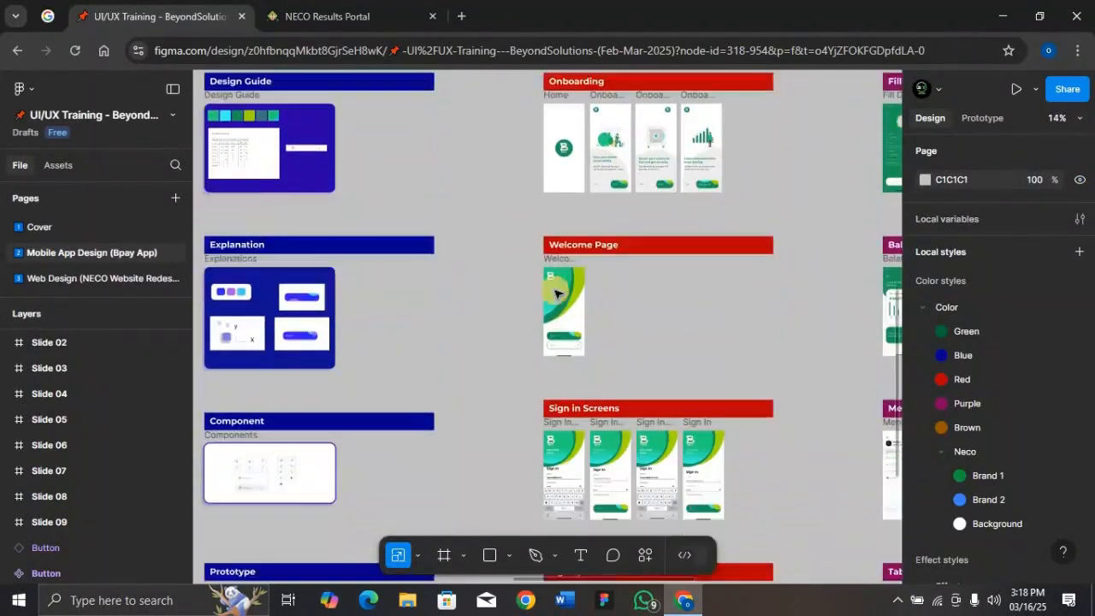
{"action": "scroll", "coordinate": [551, 291], "scroll_direction": "right", "scroll_amount": 5}
{"action": "scroll", "coordinate": [551, 291], "scroll_direction": "down", "scroll_amount": 2}
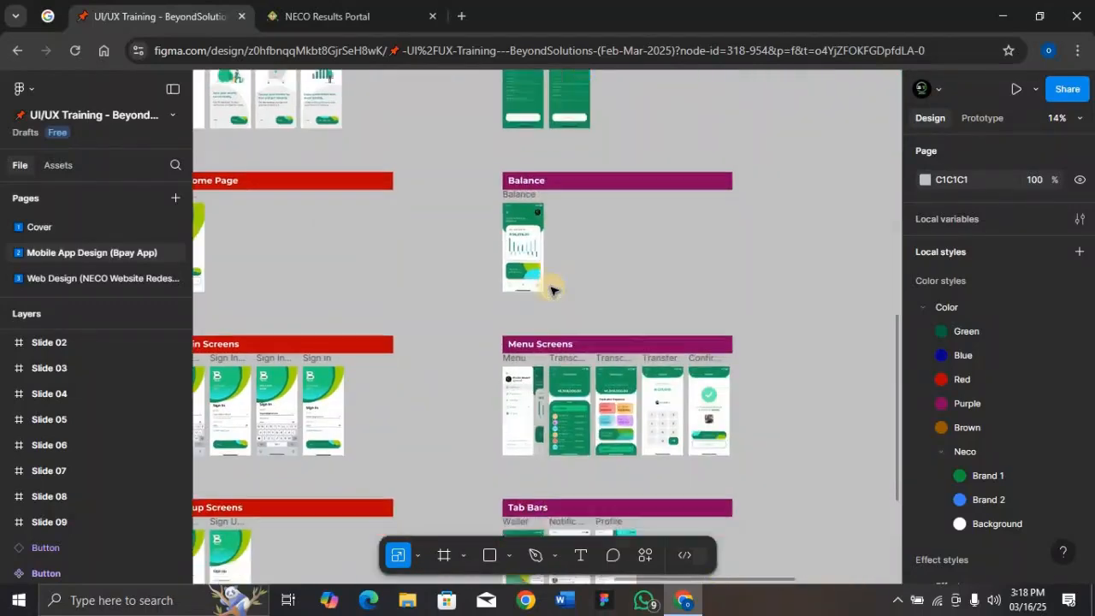
{"action": "scroll", "coordinate": [550, 290], "scroll_direction": "down", "scroll_amount": 5}
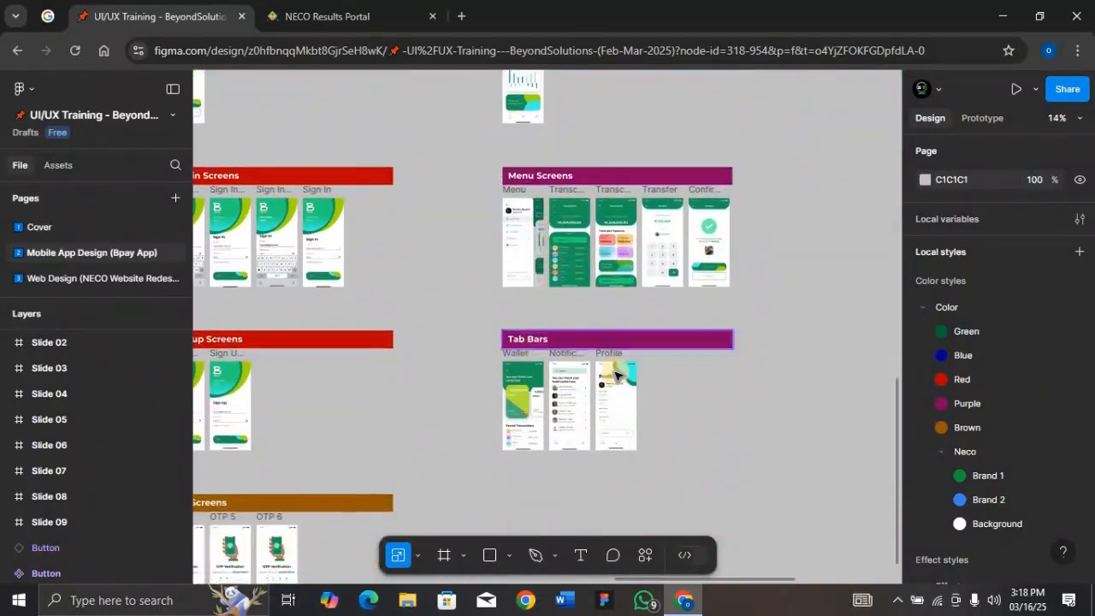
{"action": "scroll", "coordinate": [615, 374], "scroll_direction": "up", "scroll_amount": 8, "text": "ctrl"}
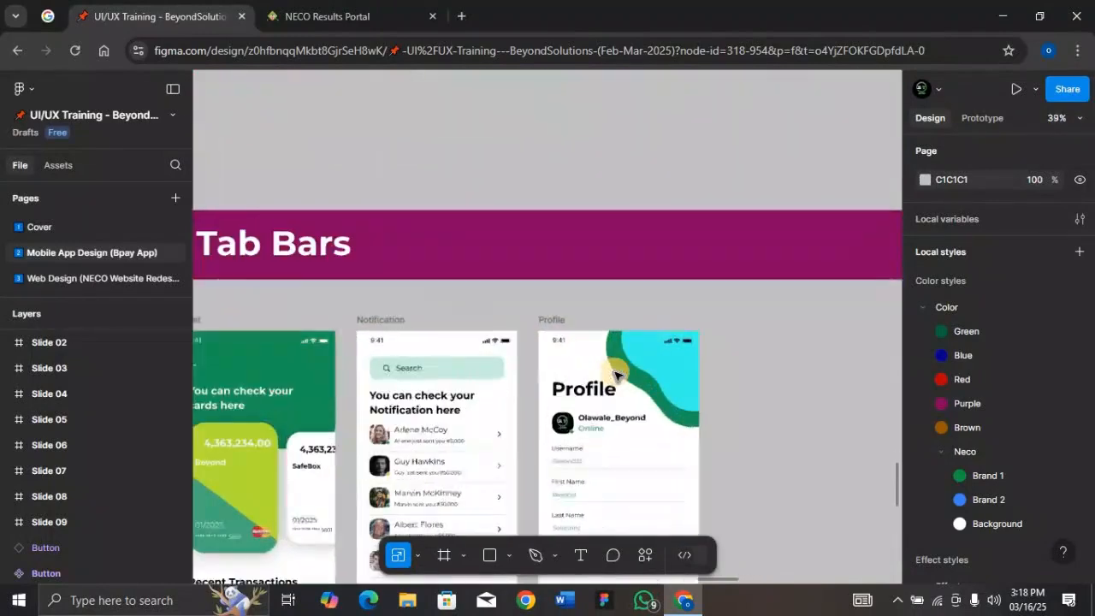
{"action": "scroll", "coordinate": [618, 372], "scroll_direction": "down", "scroll_amount": 8}
{"action": "scroll", "coordinate": [621, 371], "scroll_direction": "up", "scroll_amount": 4}
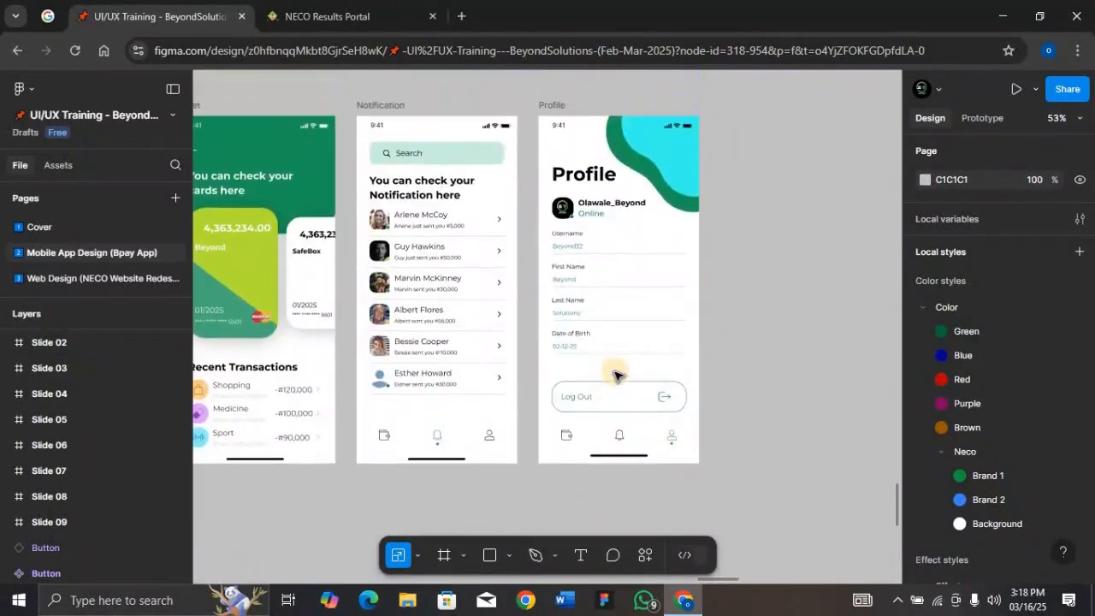
Copy the Profile screen's status bar, tab bar and home indicator and paste them into Home/Mobile
{"action": "left_click", "coordinate": [645, 171]}
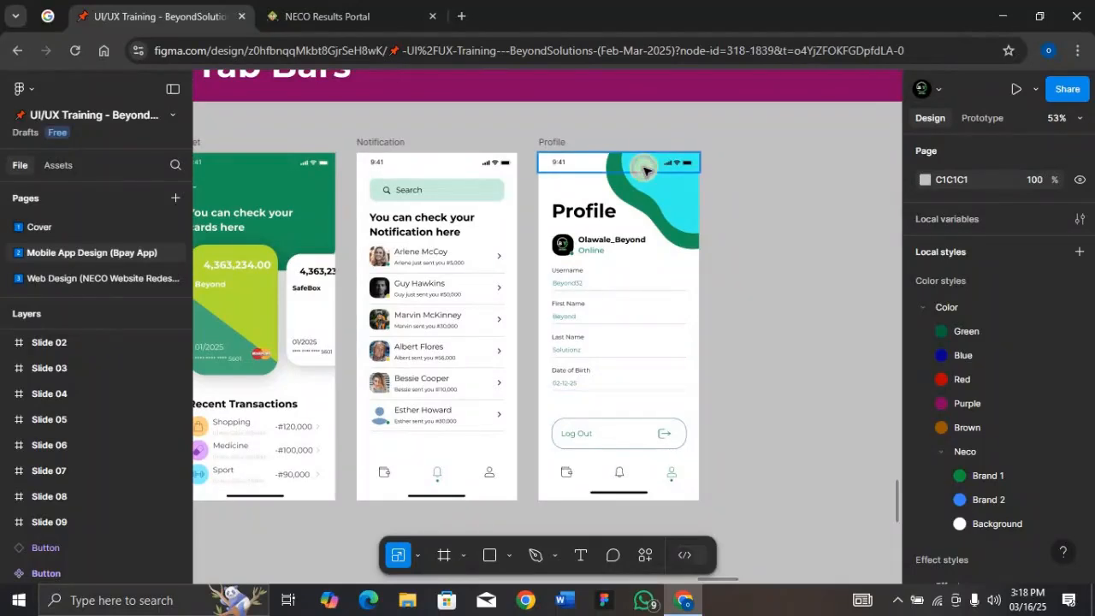
{"action": "left_click", "coordinate": [630, 474], "text": "shift"}
{"action": "left_click", "coordinate": [646, 494], "text": "shift"}
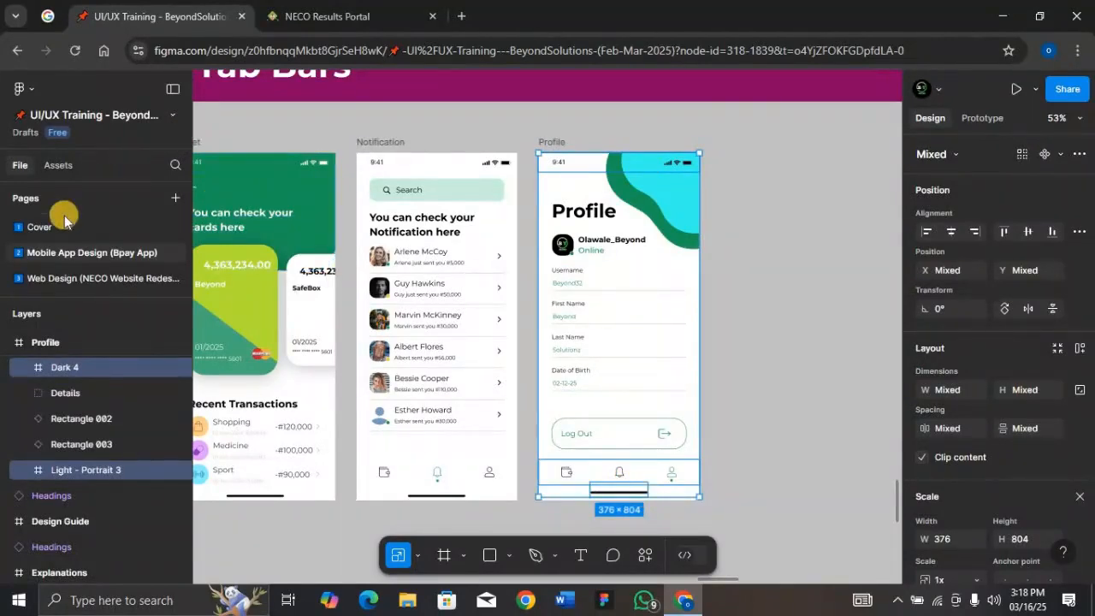
{"action": "left_click", "coordinate": [94, 278]}
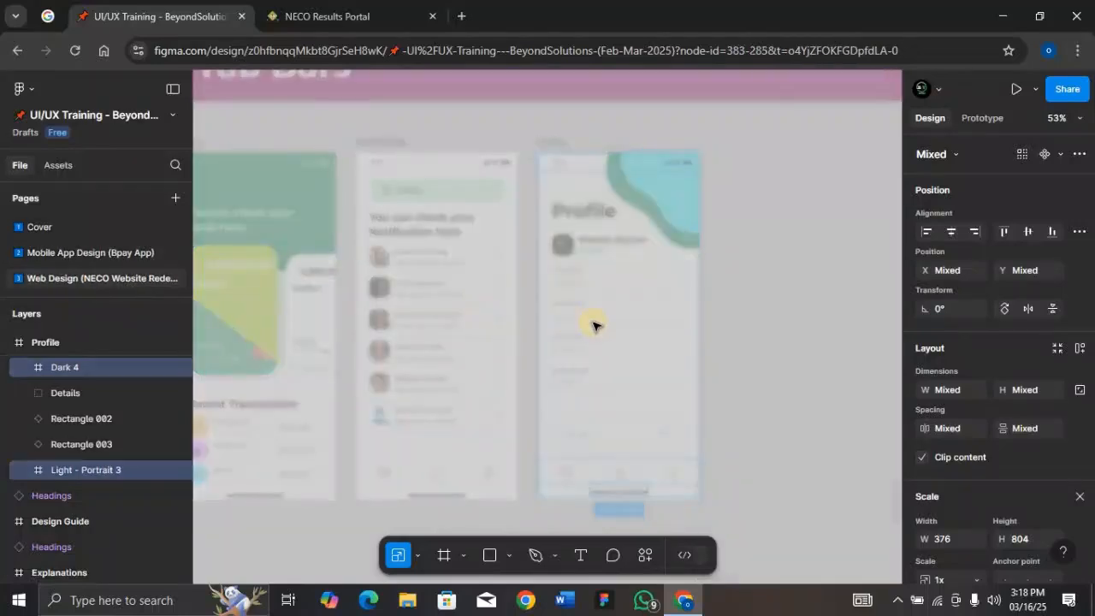
{"action": "left_click", "coordinate": [519, 92]}
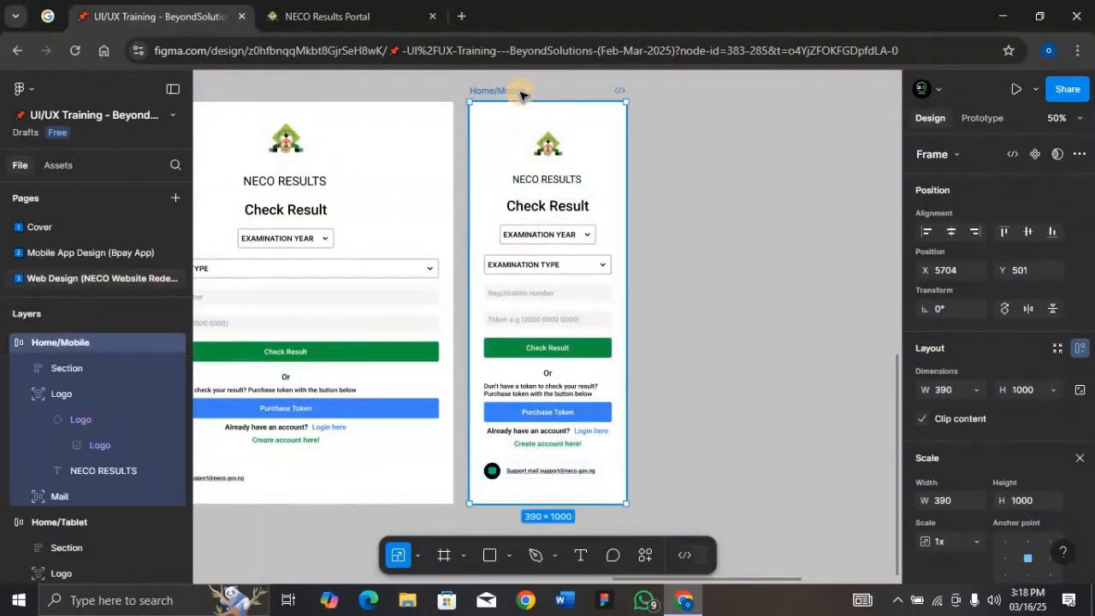
{"action": "key", "text": "ctrl+v"}
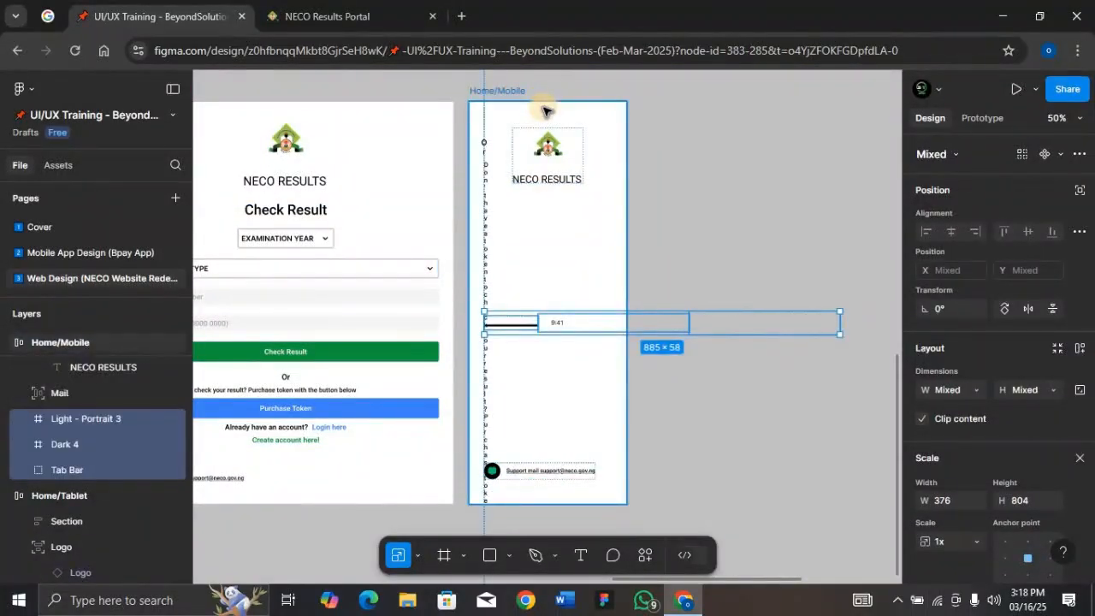
Make the pasted elements absolutely positioned, placing the status bar at the top and the home indicator at the bottom
{"action": "left_click", "coordinate": [1078, 190]}
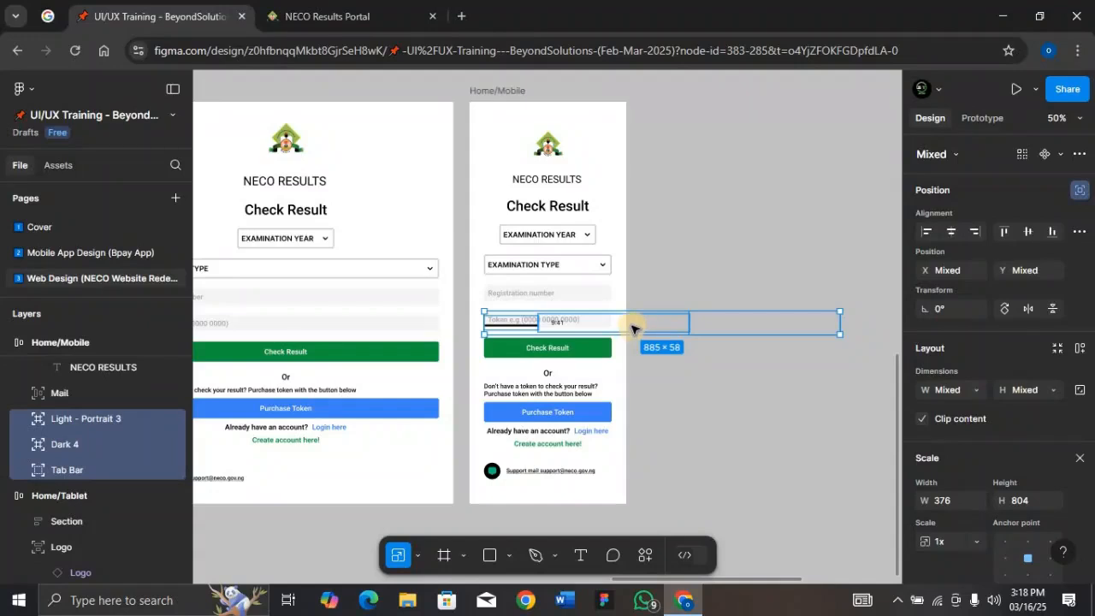
{"action": "left_click", "coordinate": [631, 328]}
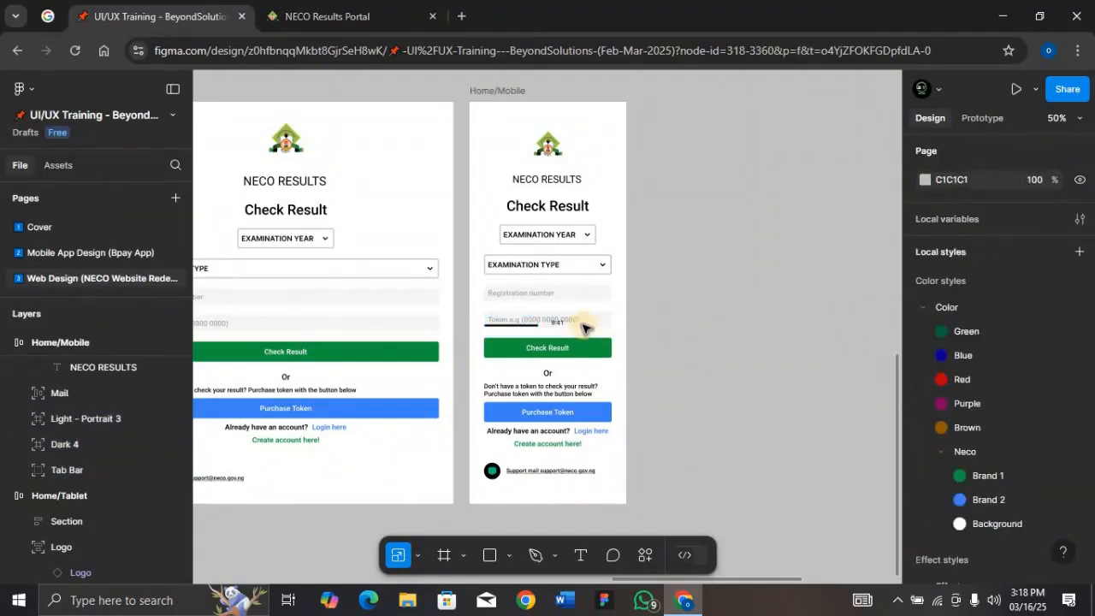
{"action": "left_click", "coordinate": [571, 323]}
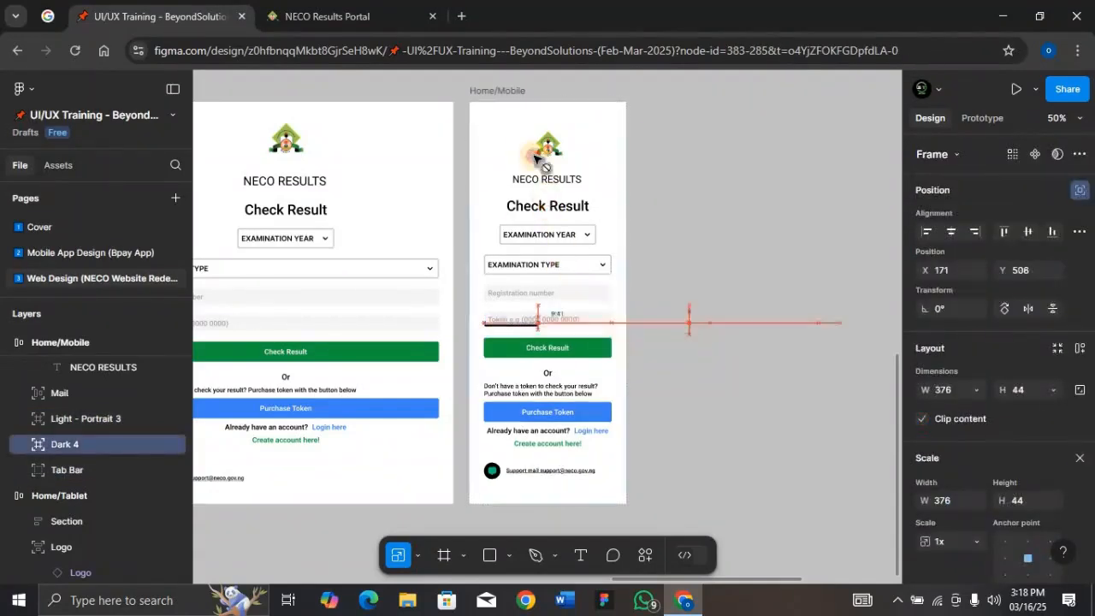
{"action": "left_click_drag", "start_coordinate": [534, 158], "coordinate": [516, 118]}
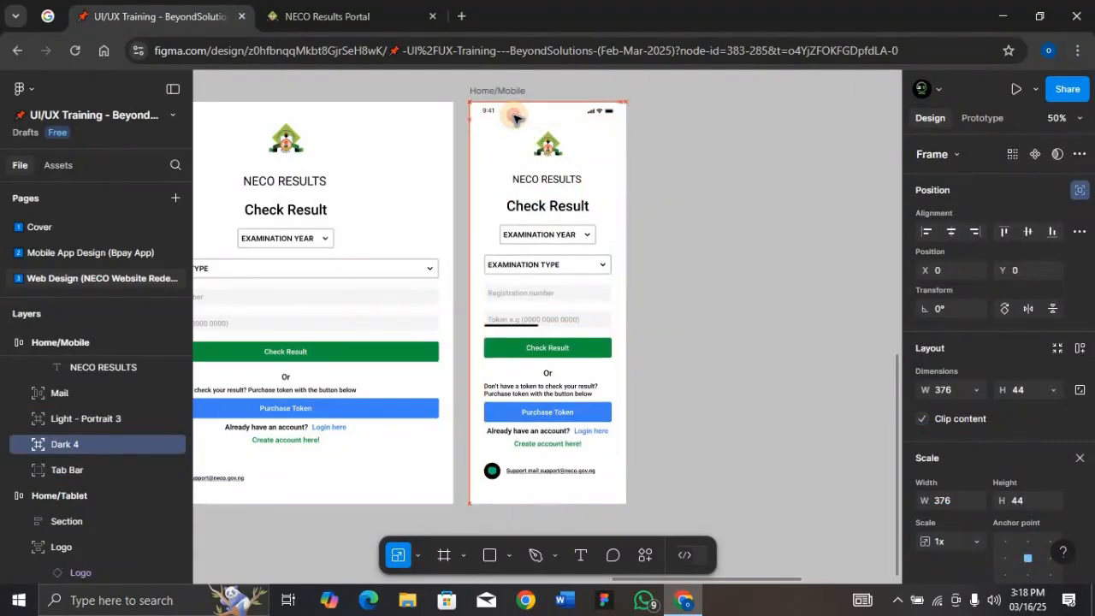
{"action": "left_click", "coordinate": [514, 321]}
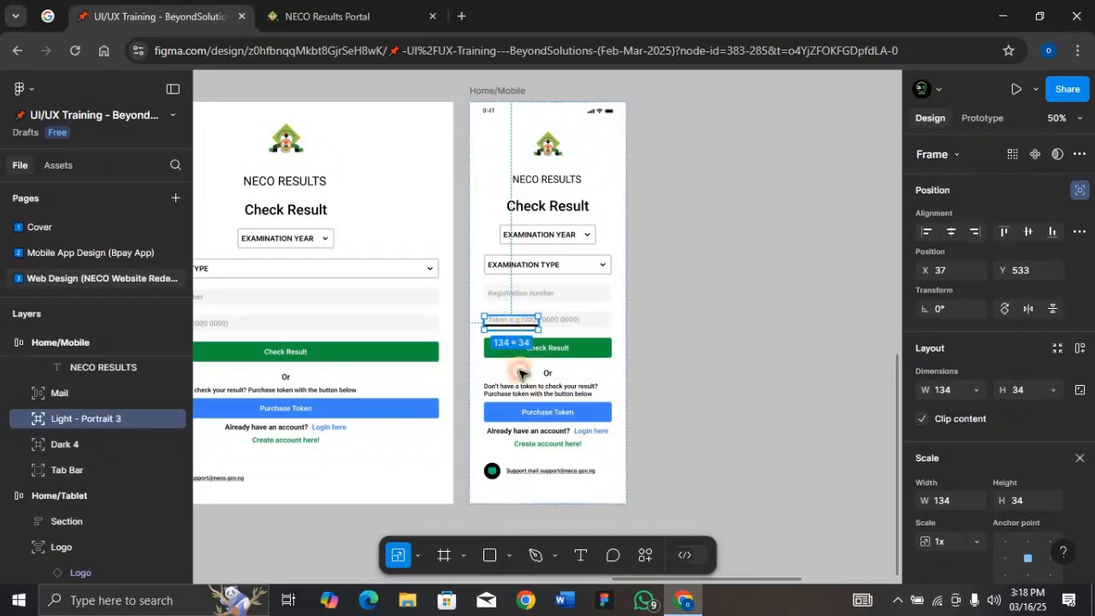
{"action": "left_click_drag", "start_coordinate": [519, 373], "coordinate": [547, 498]}
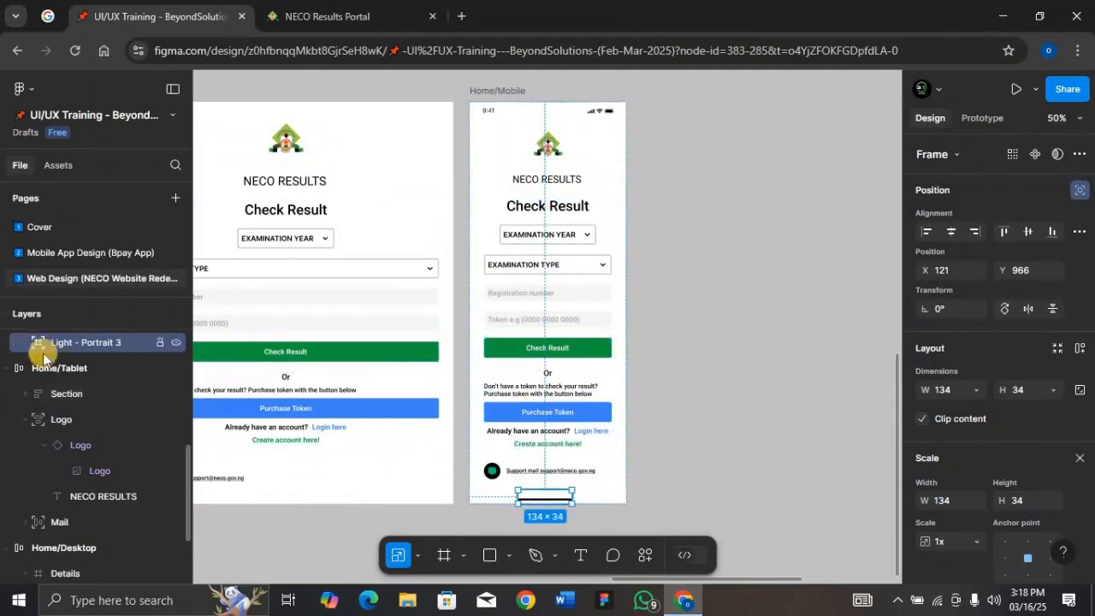
Delete the pasted tab bar from Home/Mobile
{"action": "scroll", "coordinate": [63, 376], "scroll_direction": "up", "scroll_amount": 2}
{"action": "scroll", "coordinate": [64, 394], "scroll_direction": "up", "scroll_amount": 3}
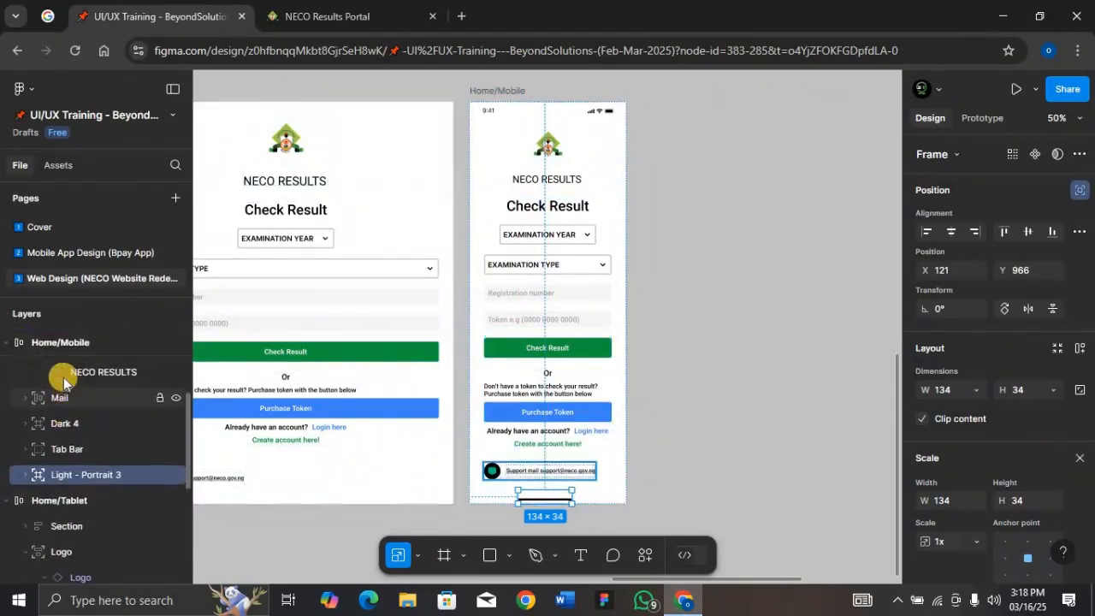
{"action": "left_click", "coordinate": [74, 466]}
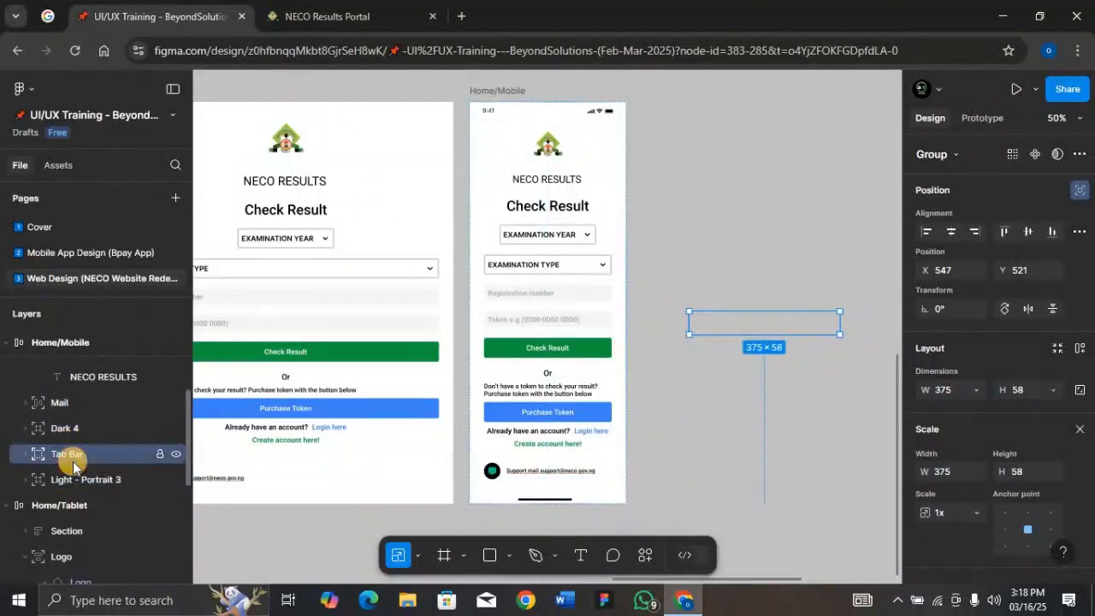
{"action": "key", "text": "Delete"}
Set the Home/Mobile frame's horizontal padding to 16
{"action": "left_click_drag", "start_coordinate": [74, 465], "coordinate": [515, 89]}
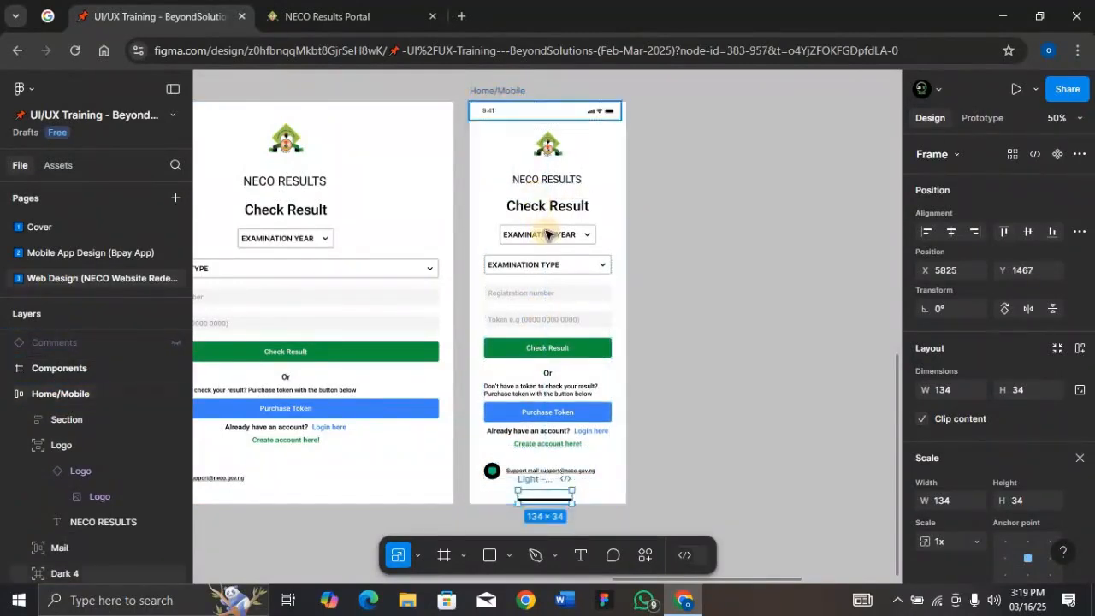
{"action": "left_click", "coordinate": [553, 276]}
{"action": "left_click", "coordinate": [495, 91]}
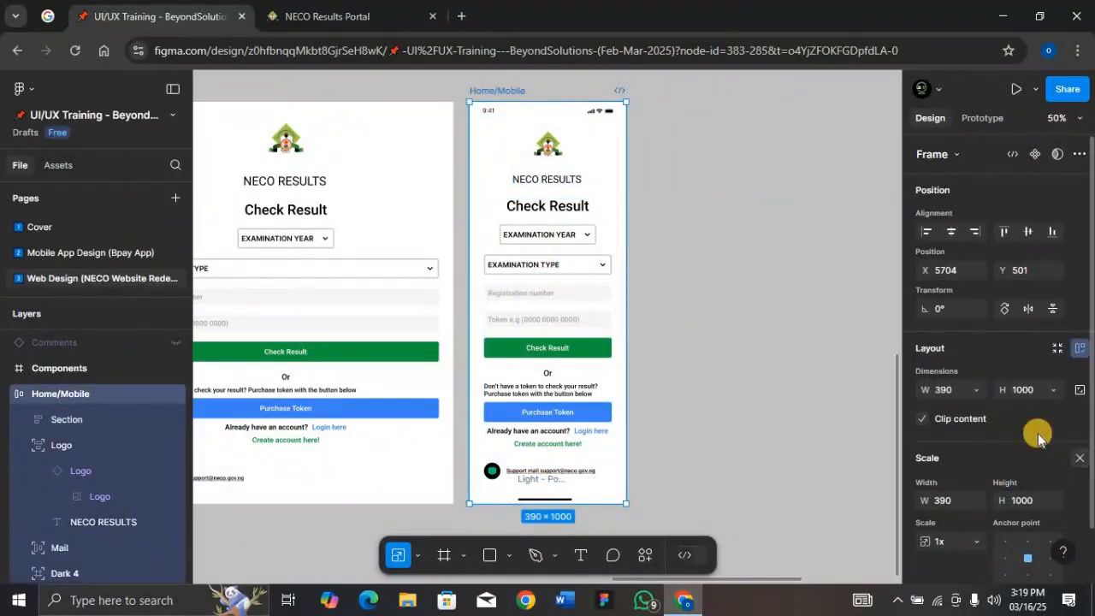
{"action": "key", "text": "shift+a"}
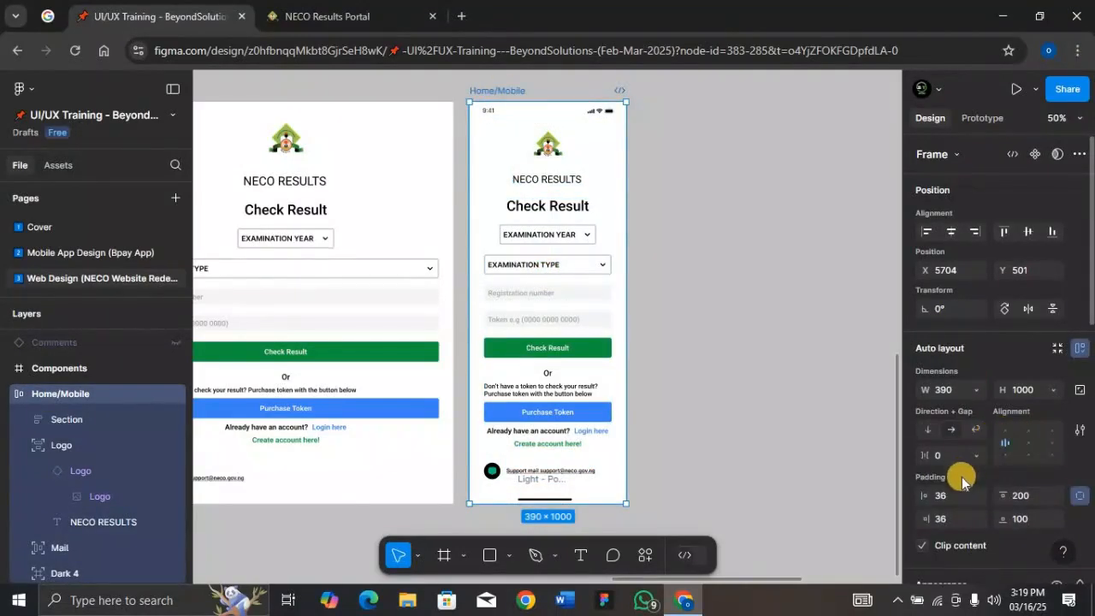
{"action": "left_click", "coordinate": [1078, 495]}
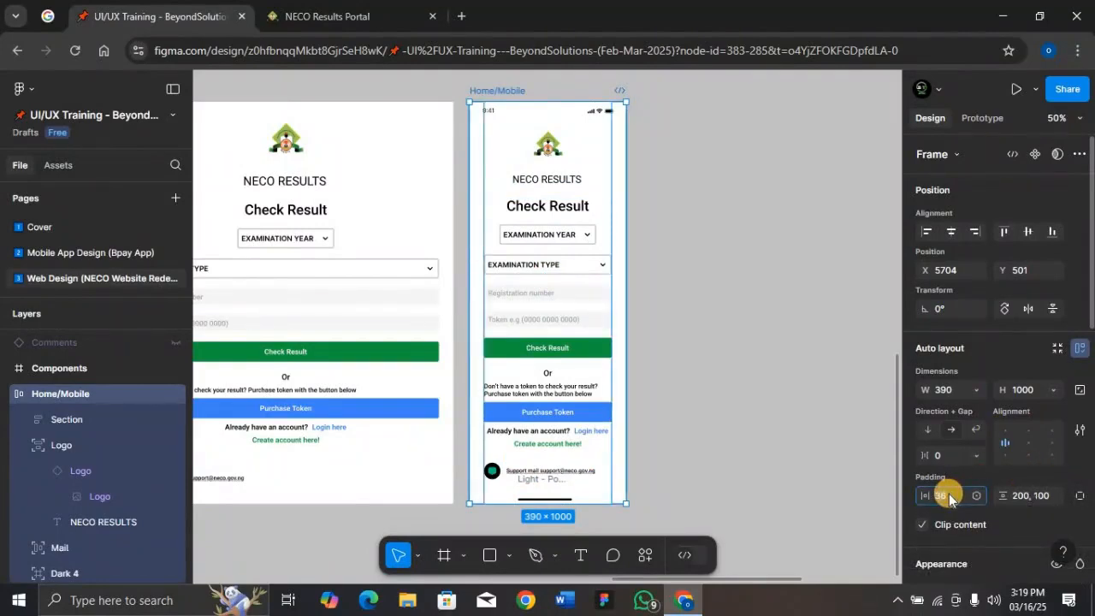
{"action": "key", "text": "Return"}
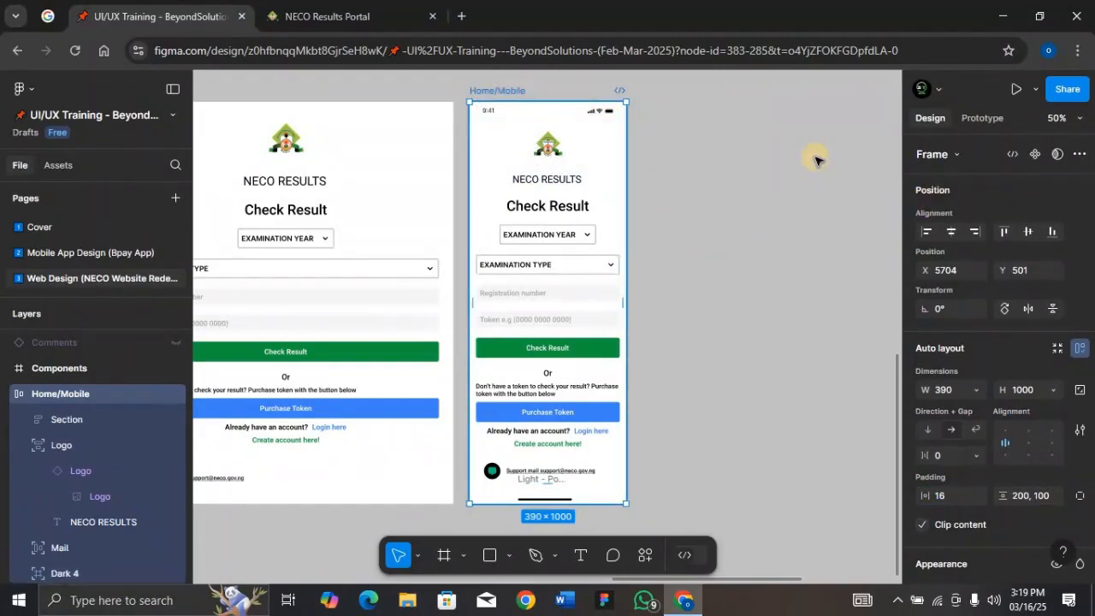
Add a prototype flow starting point on Home/Mobile and open the prototype settings
{"action": "left_click", "coordinate": [983, 118]}
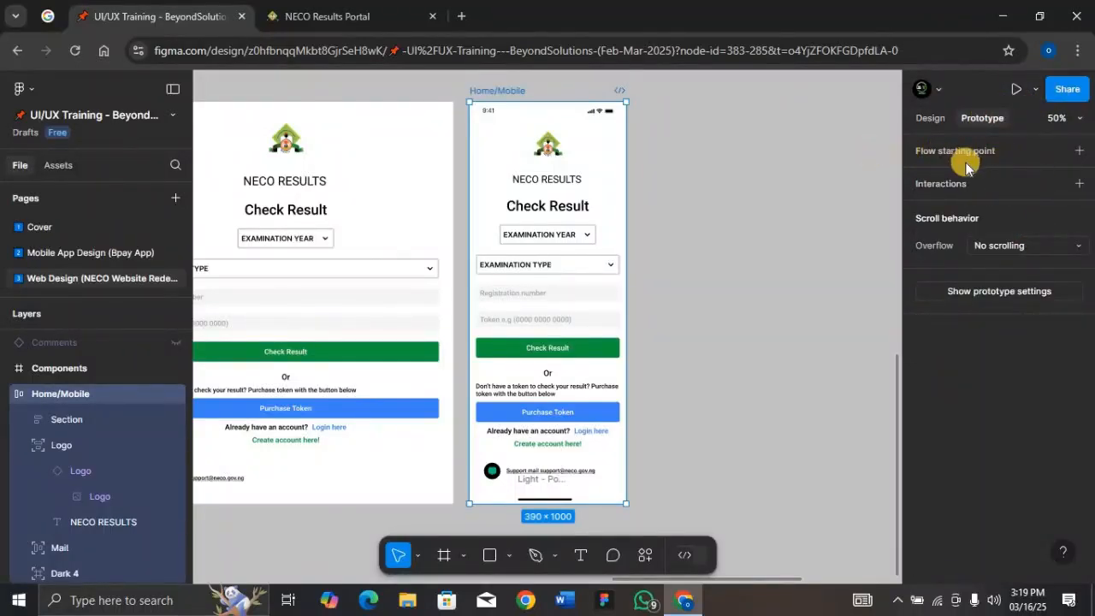
{"action": "left_click", "coordinate": [1012, 154]}
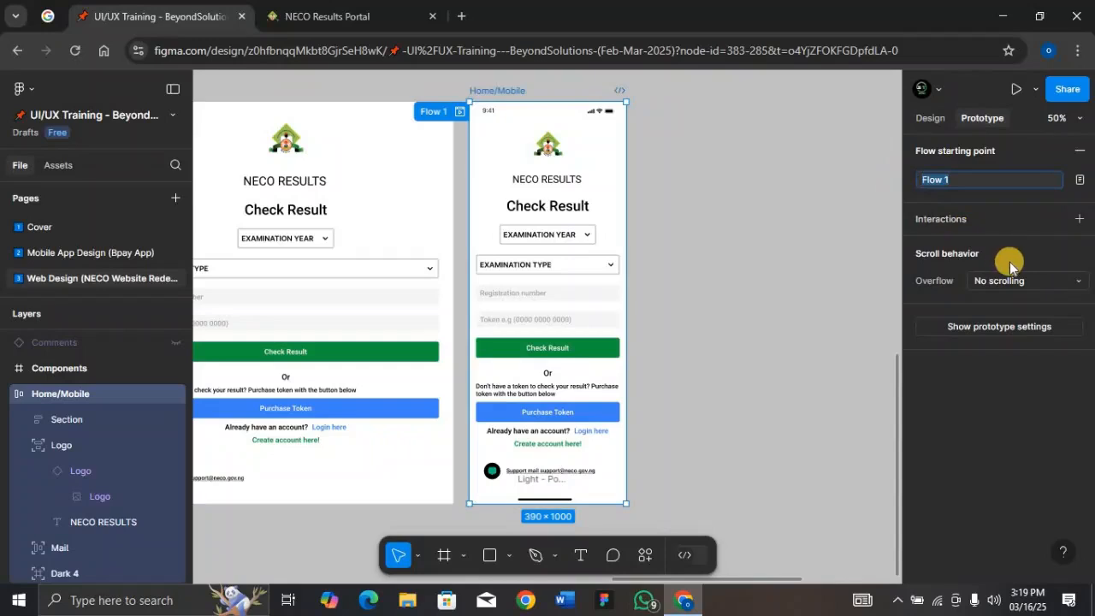
{"action": "left_click", "coordinate": [983, 270]}
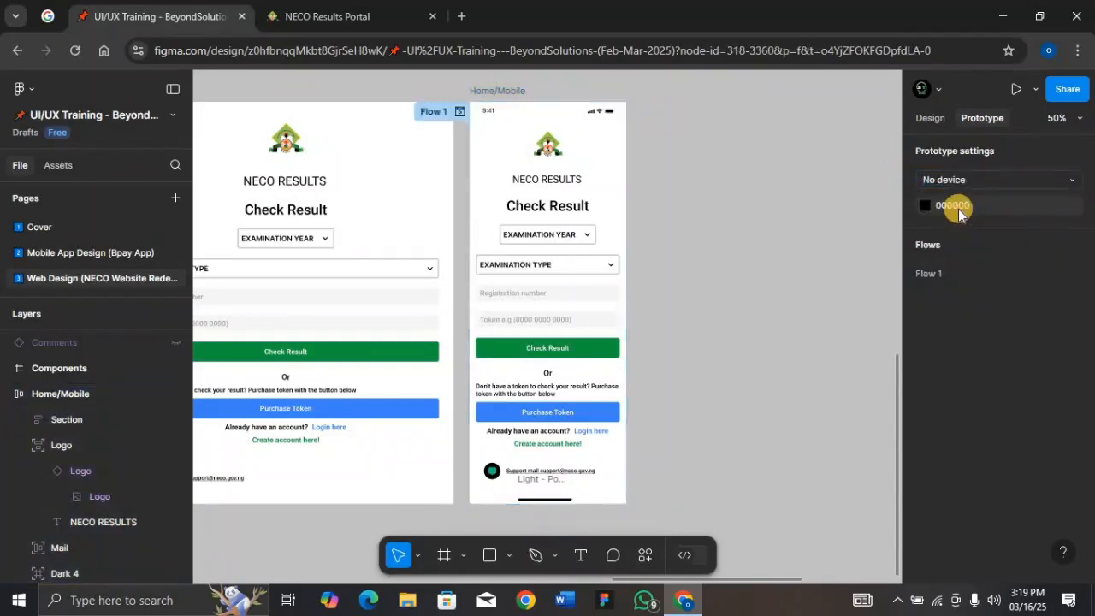
Set the prototype device to iPhone 13 mini and preview the Home/Mobile frame, scrolling through it before closing
{"action": "left_click", "coordinate": [973, 179]}
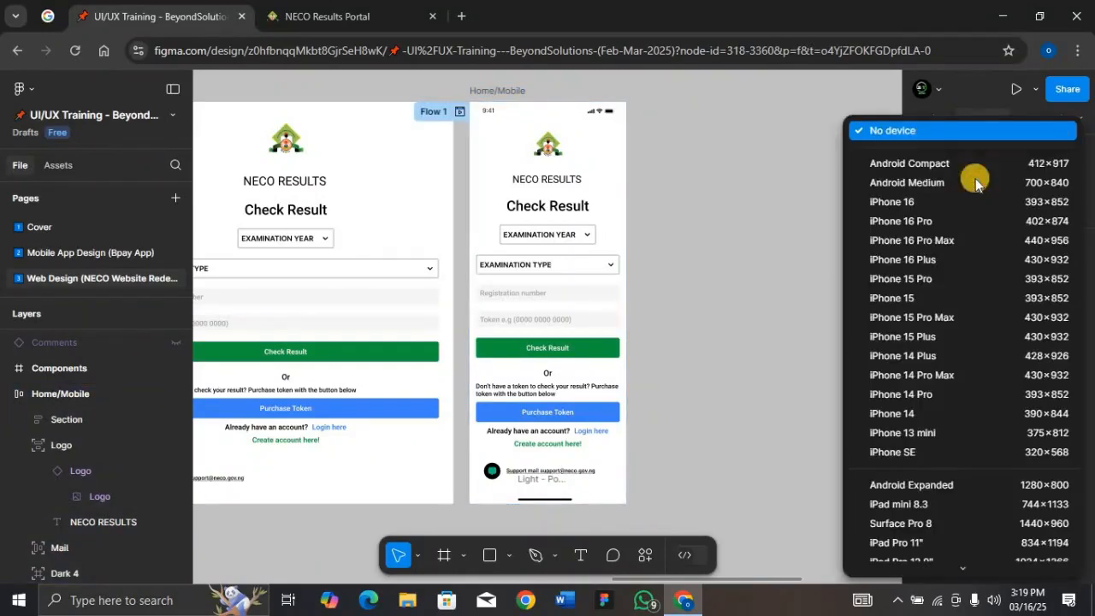
{"action": "left_click", "coordinate": [952, 431]}
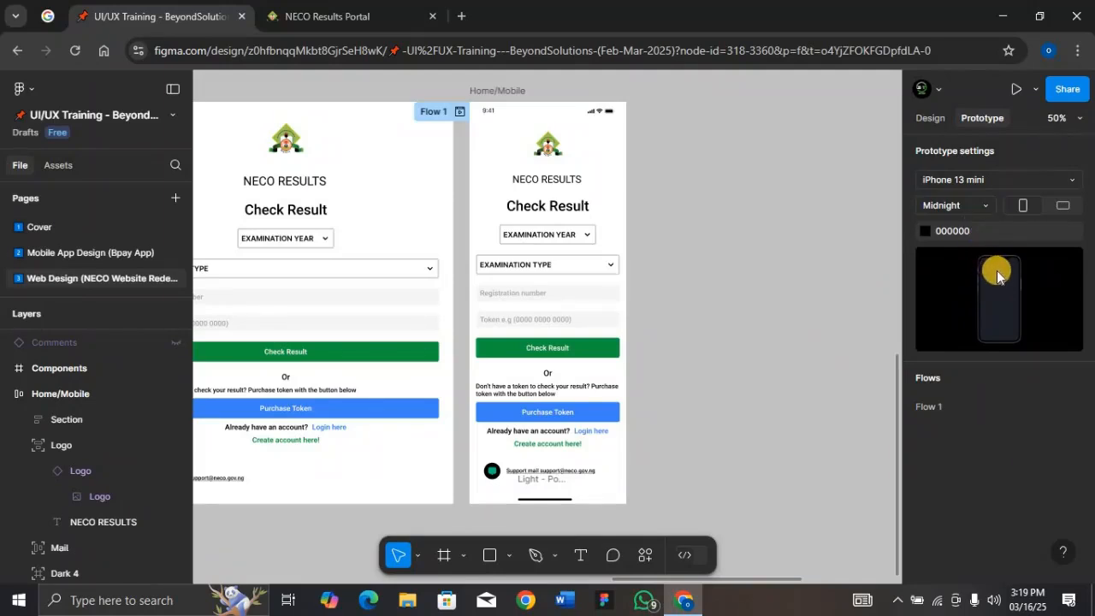
{"action": "left_click", "coordinate": [501, 94]}
{"action": "key", "text": "shift+space"}
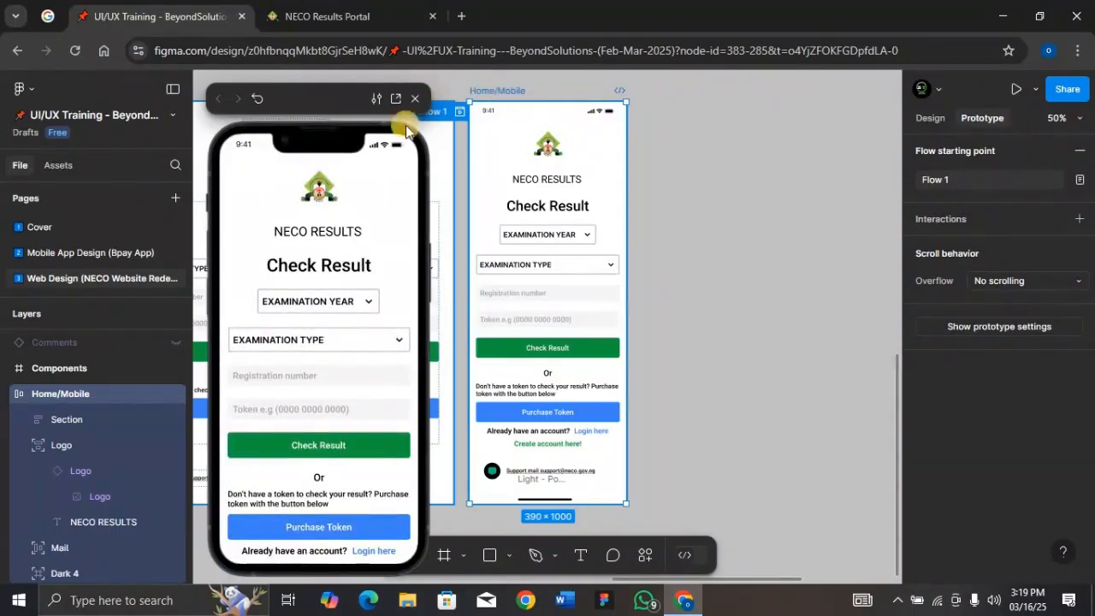
{"action": "scroll", "coordinate": [330, 385], "scroll_direction": "down", "scroll_amount": 3}
{"action": "scroll", "coordinate": [330, 384], "scroll_direction": "up", "scroll_amount": 2}
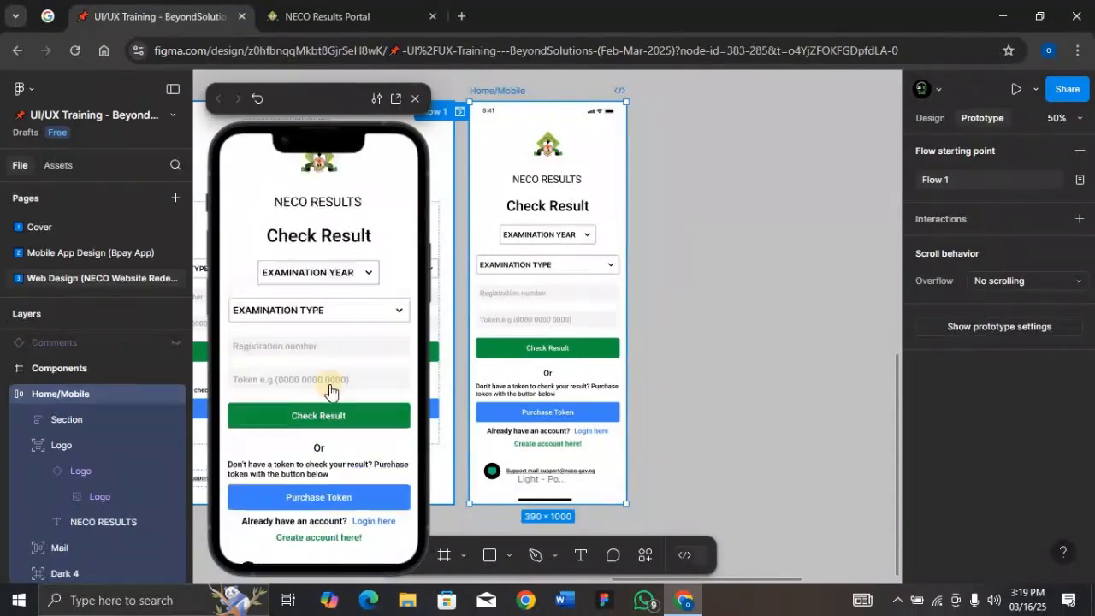
{"action": "scroll", "coordinate": [329, 384], "scroll_direction": "up", "scroll_amount": 1}
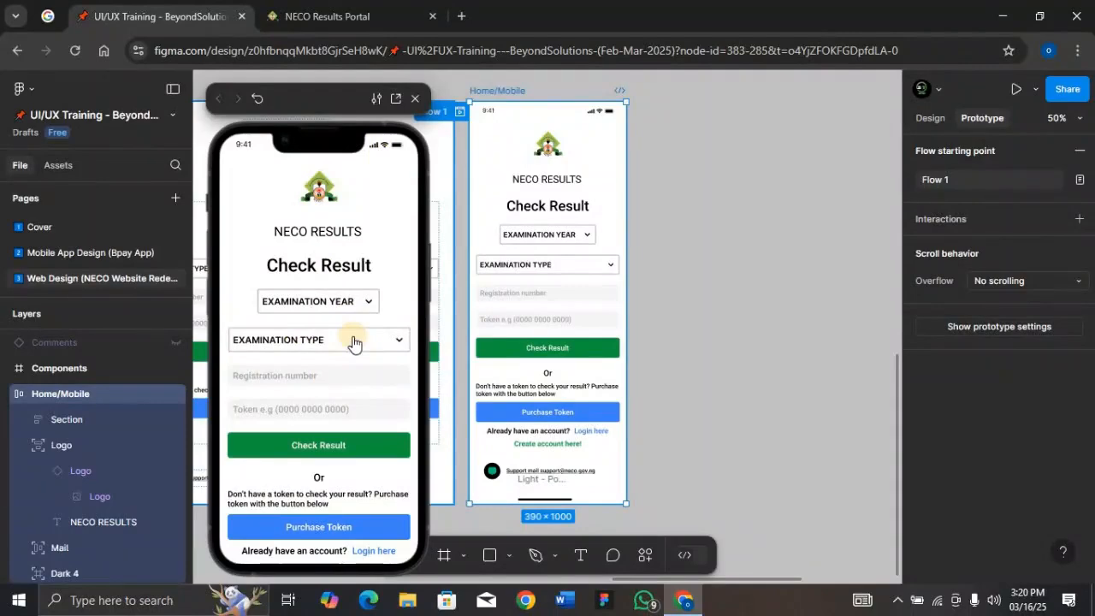
{"action": "scroll", "coordinate": [354, 342], "scroll_direction": "down", "scroll_amount": 3}
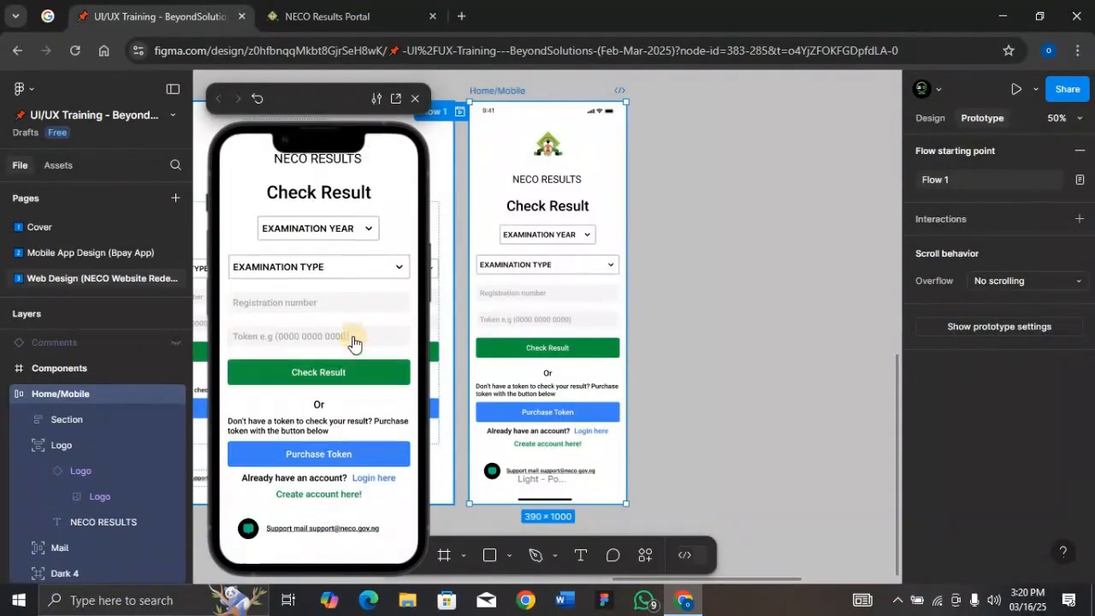
{"action": "scroll", "coordinate": [353, 342], "scroll_direction": "up", "scroll_amount": 3}
{"action": "left_click", "coordinate": [415, 98]}
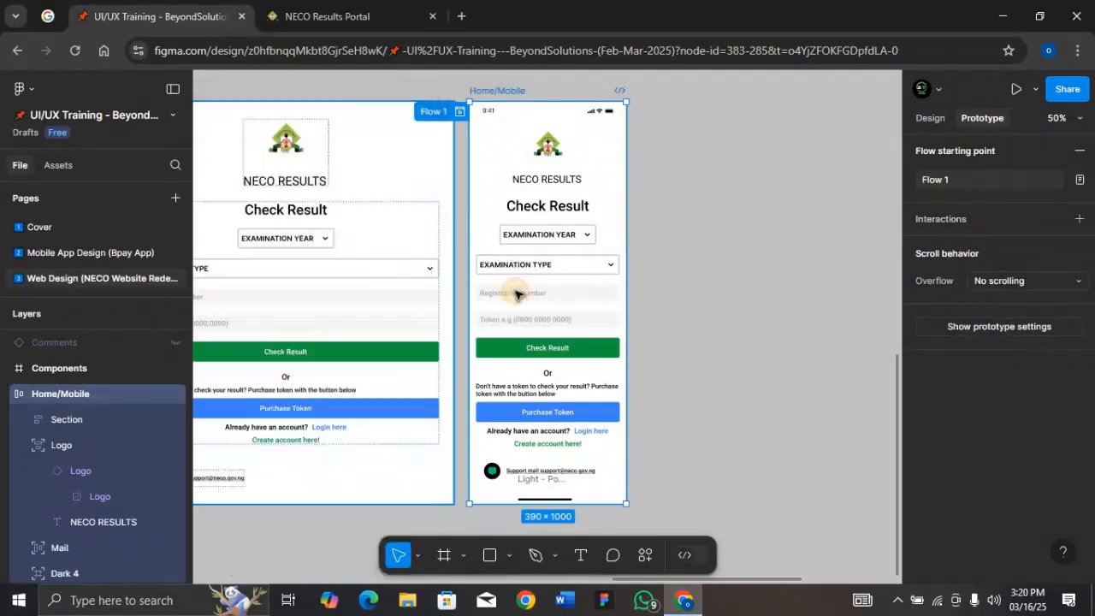
Set the gap between items in the form Section's auto layout on Home/Mobile to 15
{"action": "left_click", "coordinate": [519, 291]}
{"action": "left_click_drag", "start_coordinate": [552, 377], "coordinate": [549, 375]}
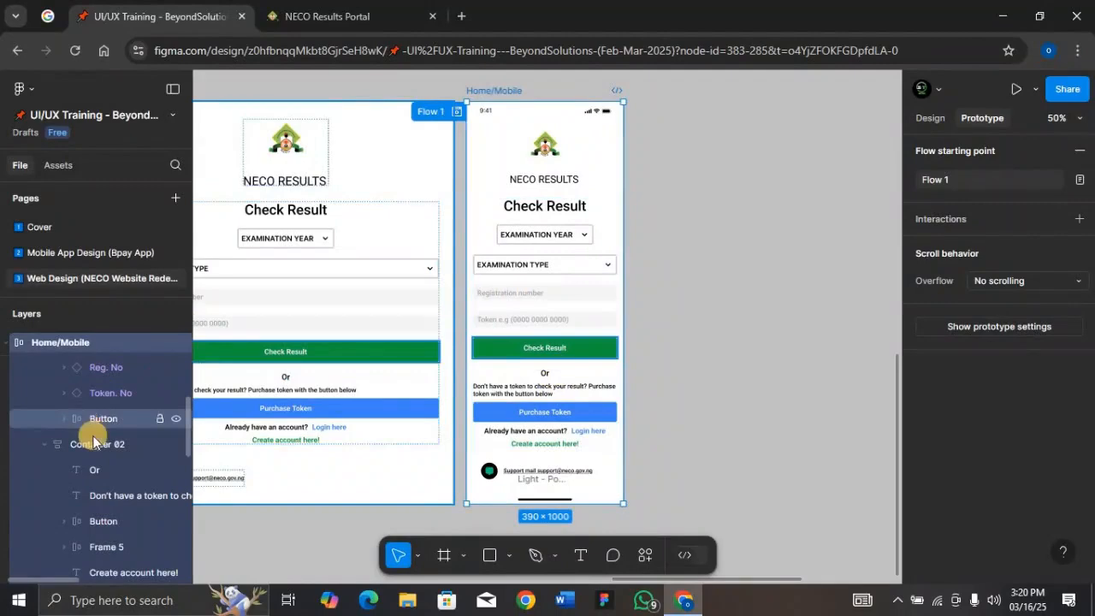
{"action": "scroll", "coordinate": [96, 446], "scroll_direction": "up", "scroll_amount": 3}
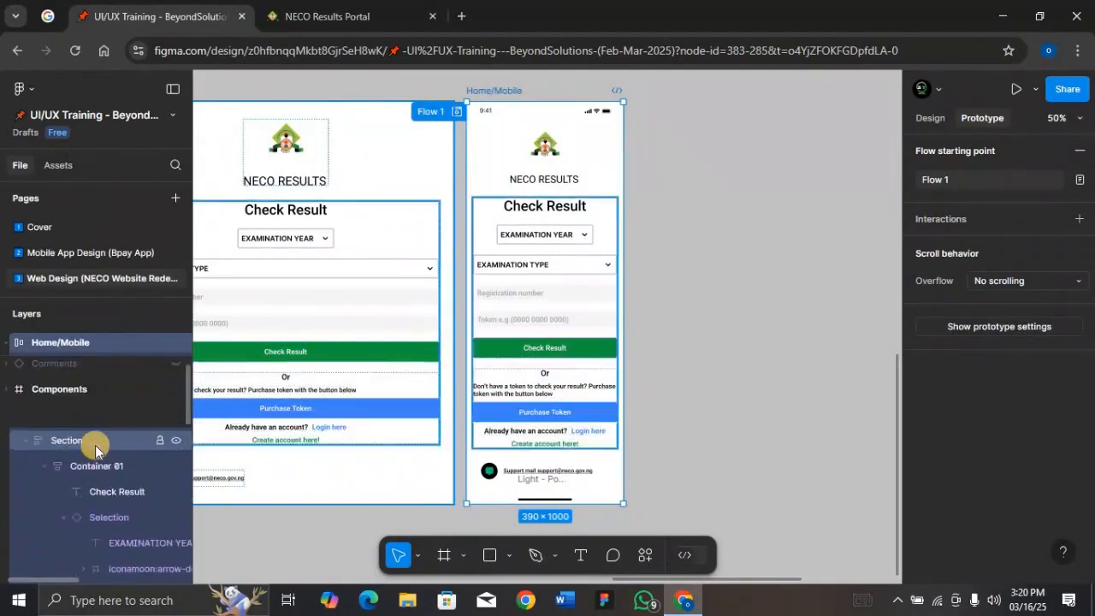
{"action": "left_click", "coordinate": [29, 446]}
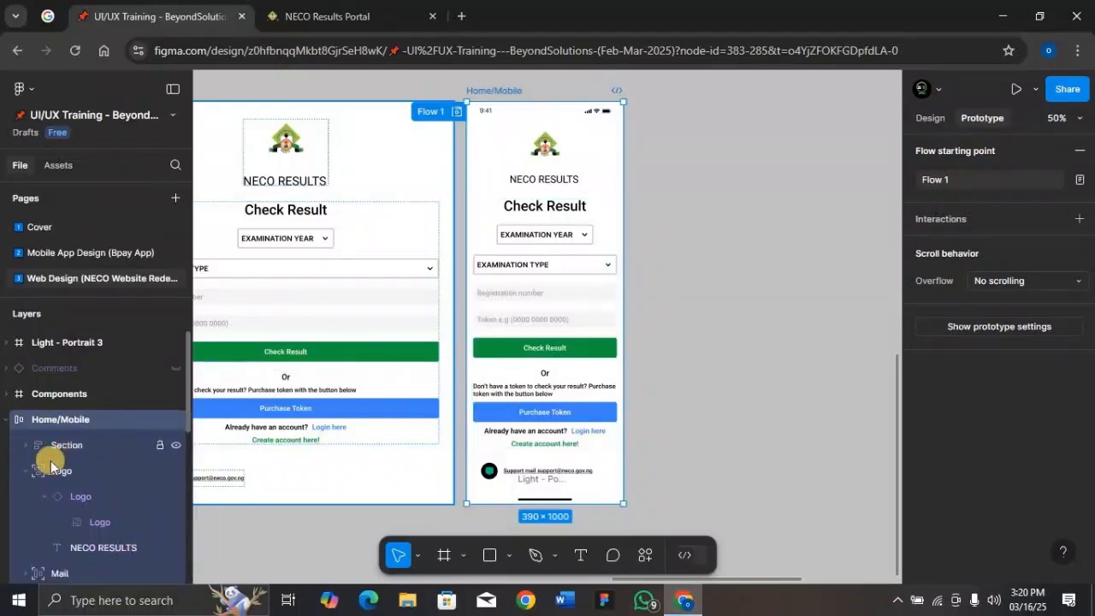
{"action": "left_click", "coordinate": [29, 473]}
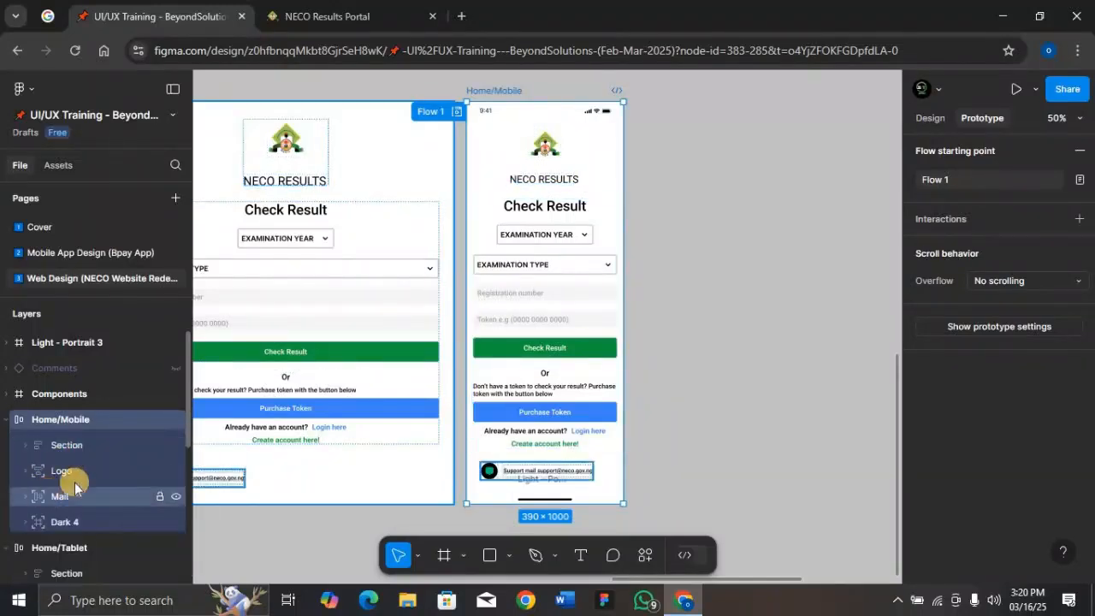
{"action": "left_click", "coordinate": [561, 354]}
{"action": "left_click", "coordinate": [562, 351]}
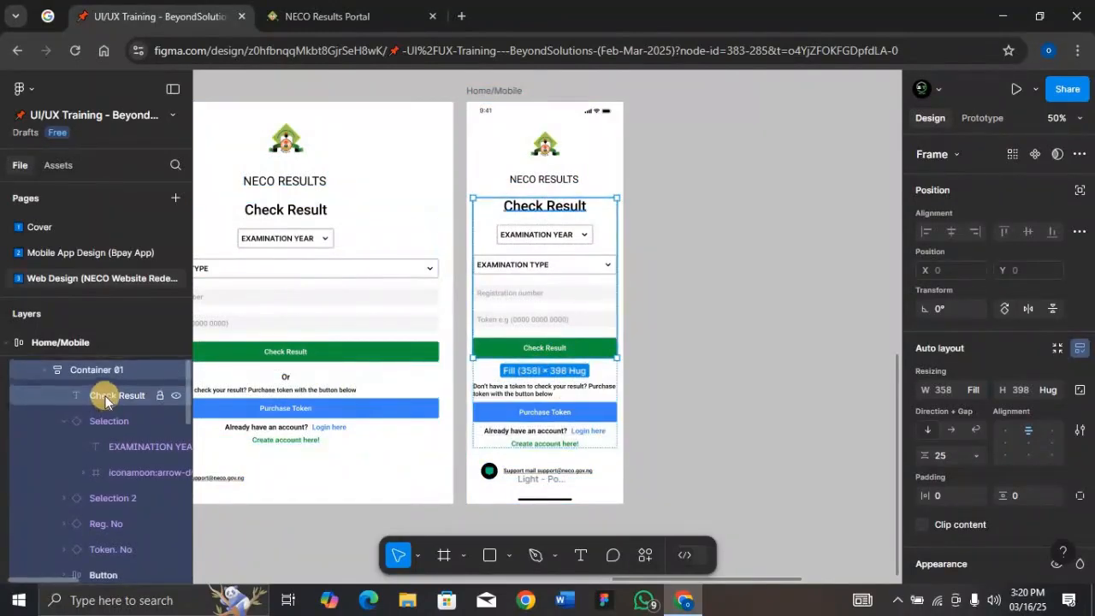
{"action": "scroll", "coordinate": [106, 398], "scroll_direction": "up", "scroll_amount": 2}
{"action": "left_click", "coordinate": [87, 446]}
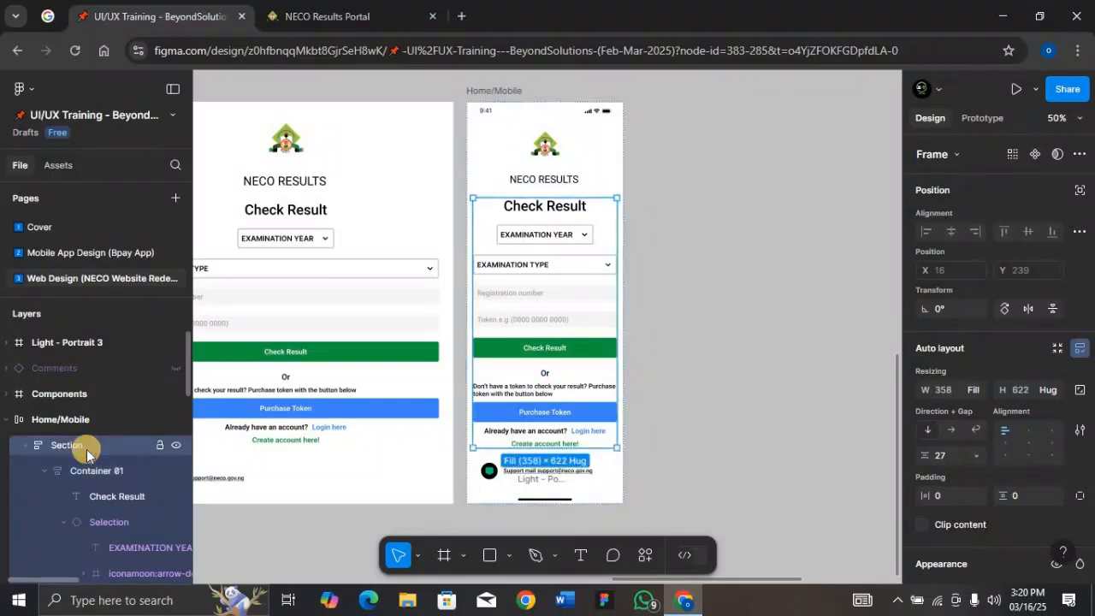
{"action": "left_click", "coordinate": [946, 456]}
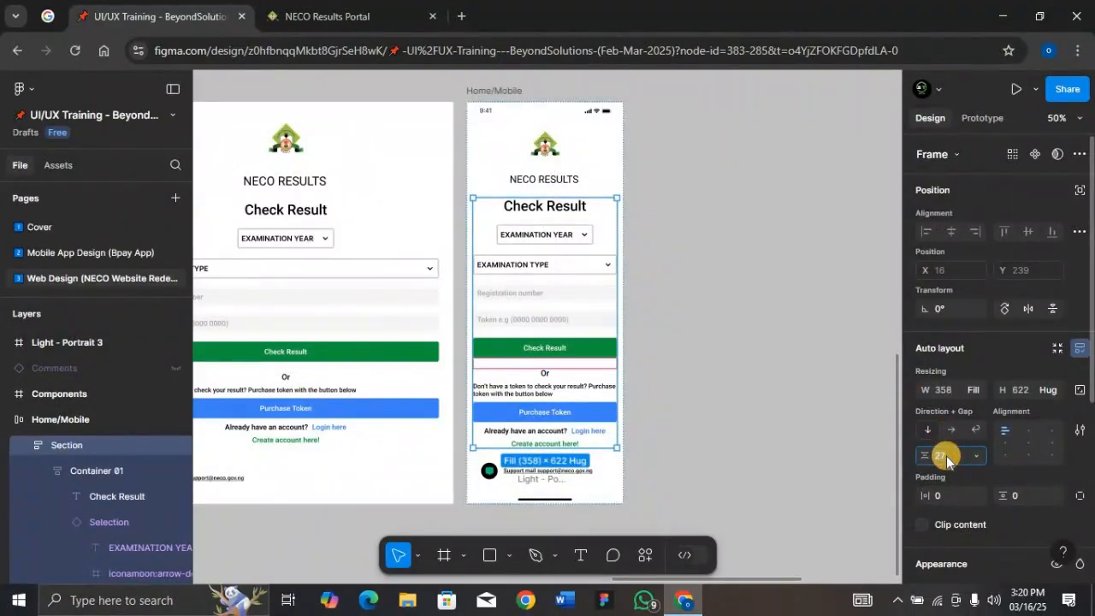
{"action": "type", "text": "15"}
{"action": "key", "text": "Return"}
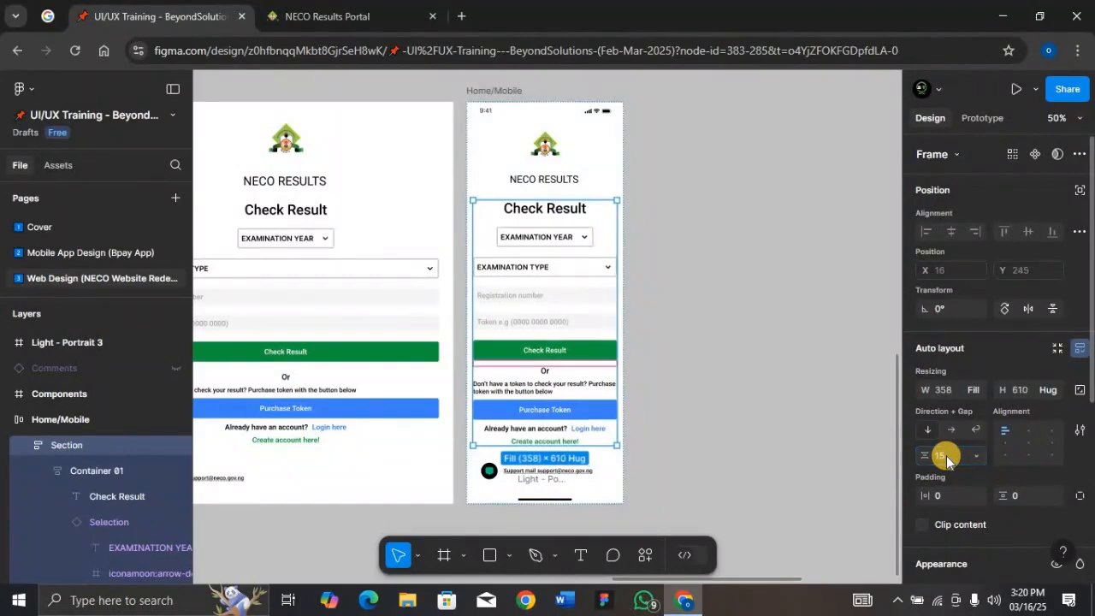
Set the font size of the "Or" text on Home/Mobile to 16
{"action": "left_click", "coordinate": [547, 375], "text": "ctrl"}
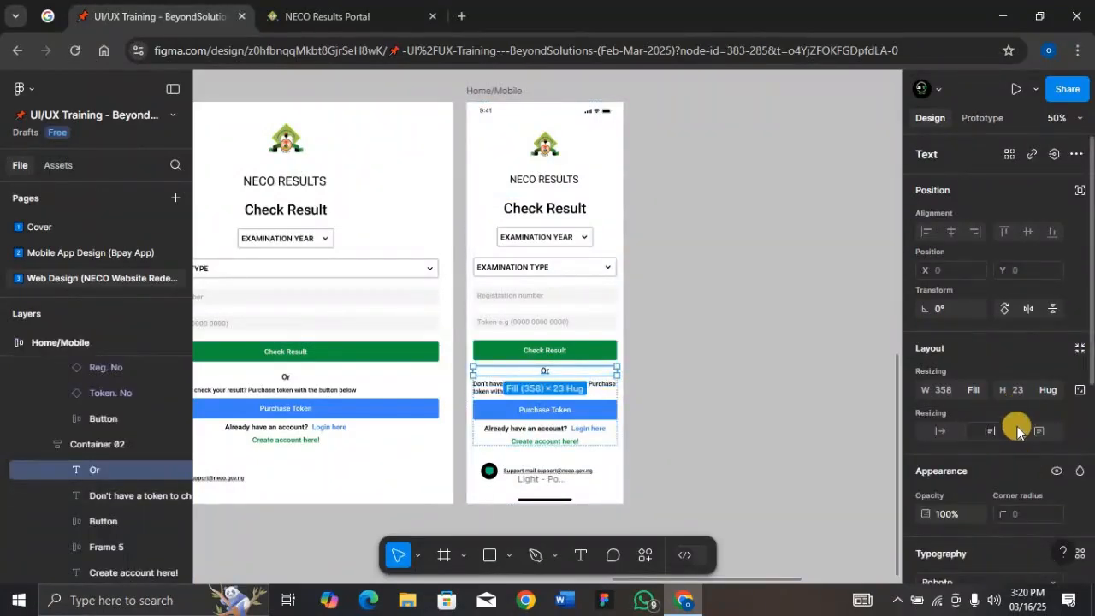
{"action": "key", "text": "Return"}
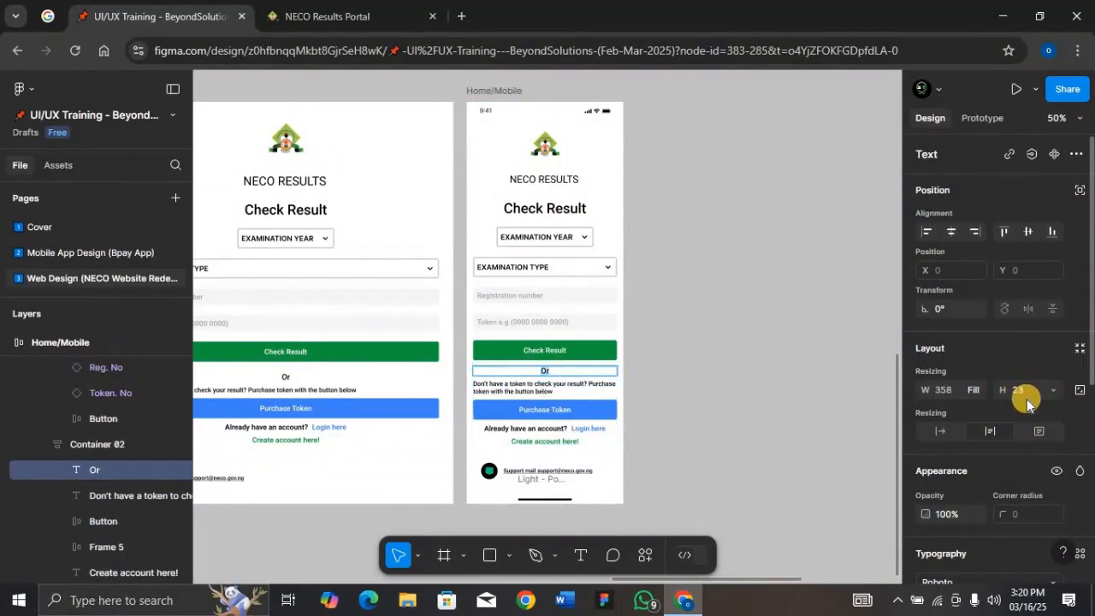
{"action": "scroll", "coordinate": [1027, 402], "scroll_direction": "down", "scroll_amount": 3}
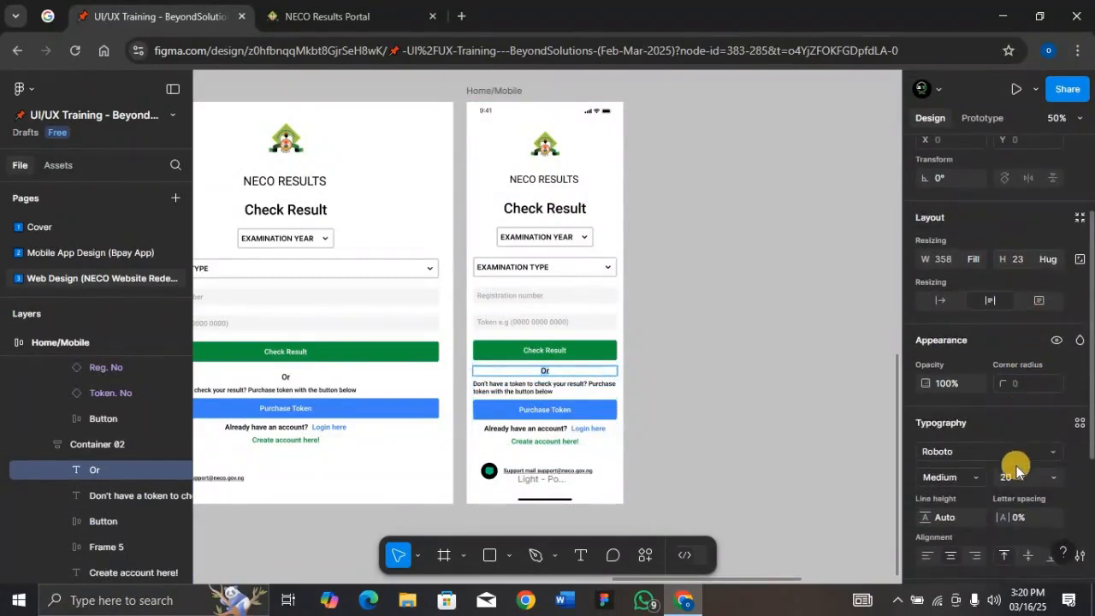
{"action": "left_click", "coordinate": [1018, 480]}
{"action": "type", "text": "16"}
{"action": "key", "text": "Return"}
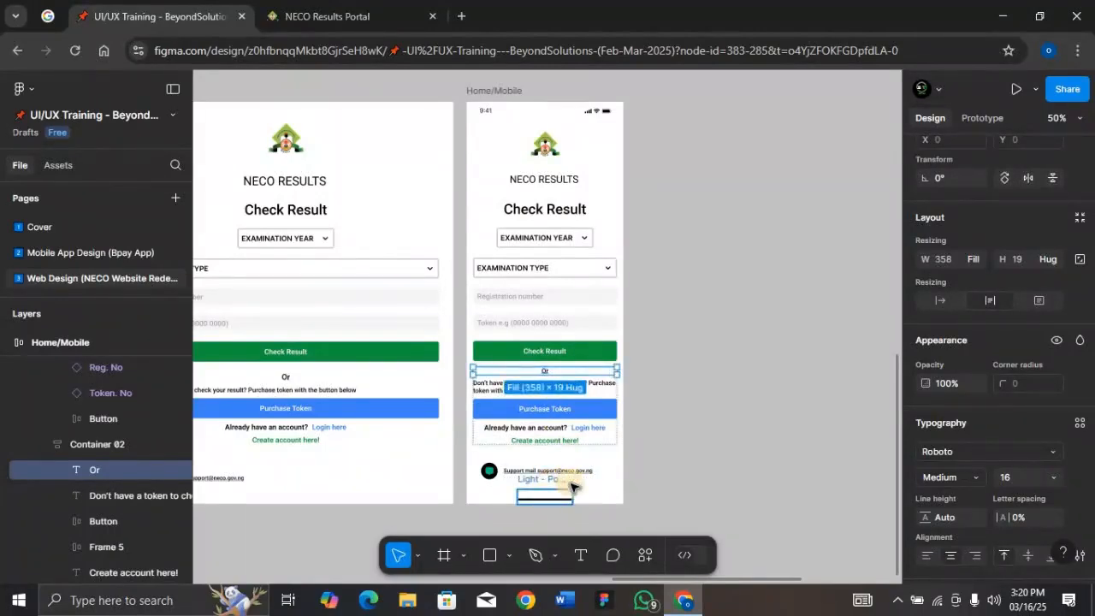
Preview the Home/Mobile frame again and scroll through it, then close the preview
{"action": "left_click", "coordinate": [547, 499]}
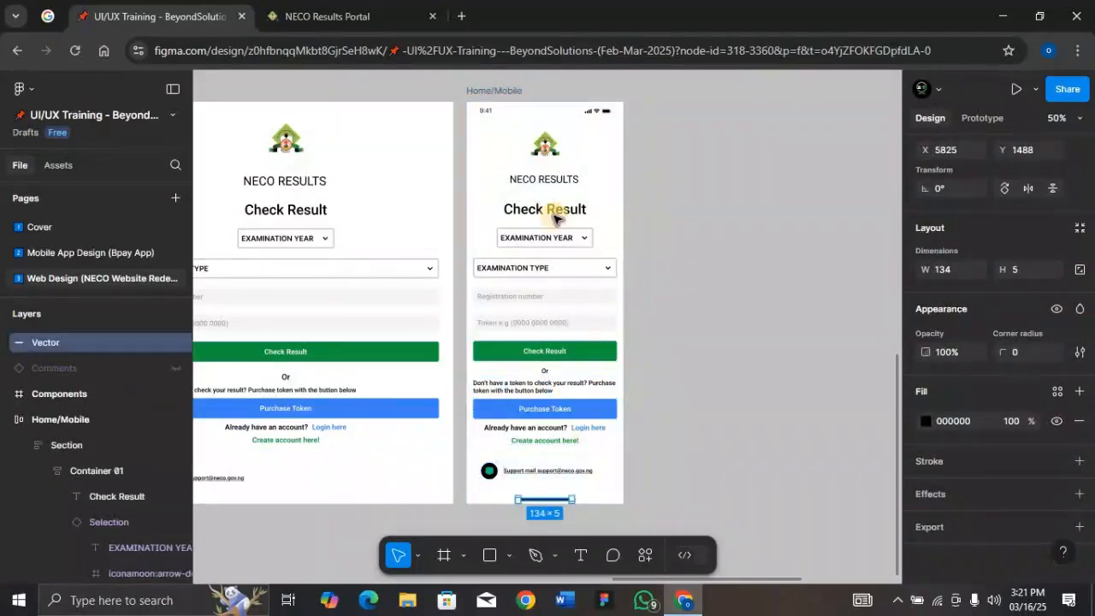
{"action": "left_click", "coordinate": [513, 101]}
{"action": "key", "text": "shift+space"}
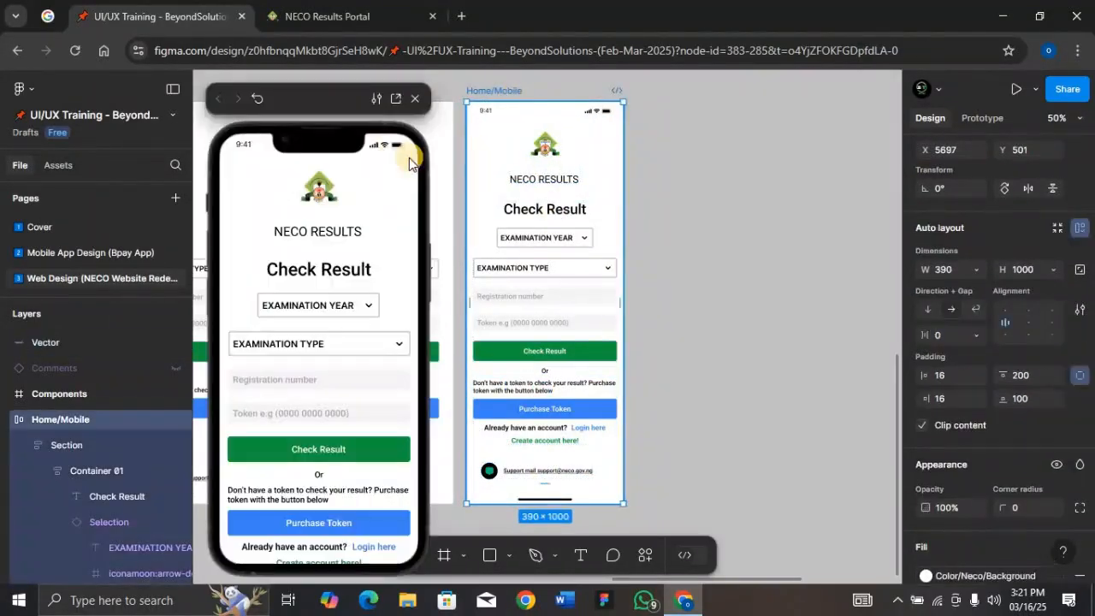
{"action": "scroll", "coordinate": [351, 381], "scroll_direction": "down", "scroll_amount": 1}
{"action": "scroll", "coordinate": [353, 379], "scroll_direction": "down", "scroll_amount": 2}
{"action": "scroll", "coordinate": [354, 379], "scroll_direction": "up", "scroll_amount": 2}
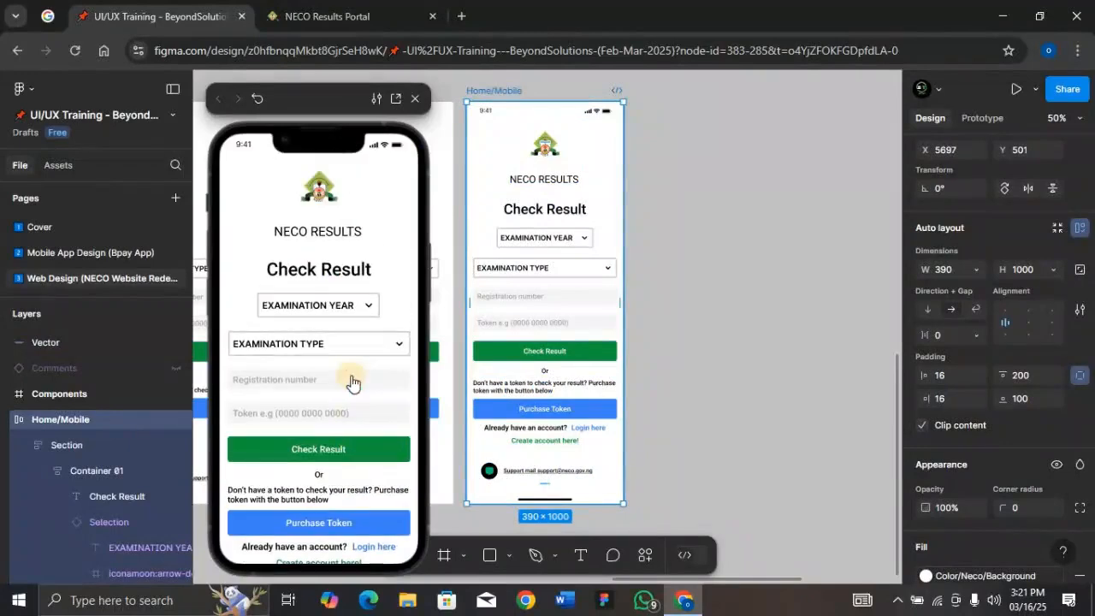
{"action": "left_click", "coordinate": [417, 104]}
Set the Home/Mobile frame's top padding to 150
{"action": "left_click", "coordinate": [541, 204]}
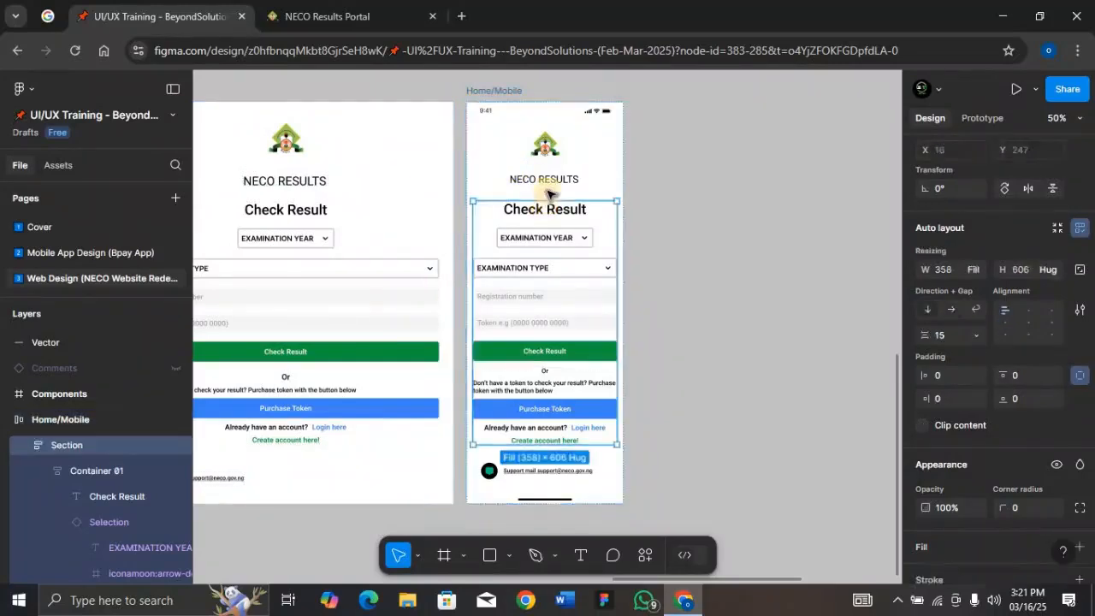
{"action": "left_click", "coordinate": [594, 171]}
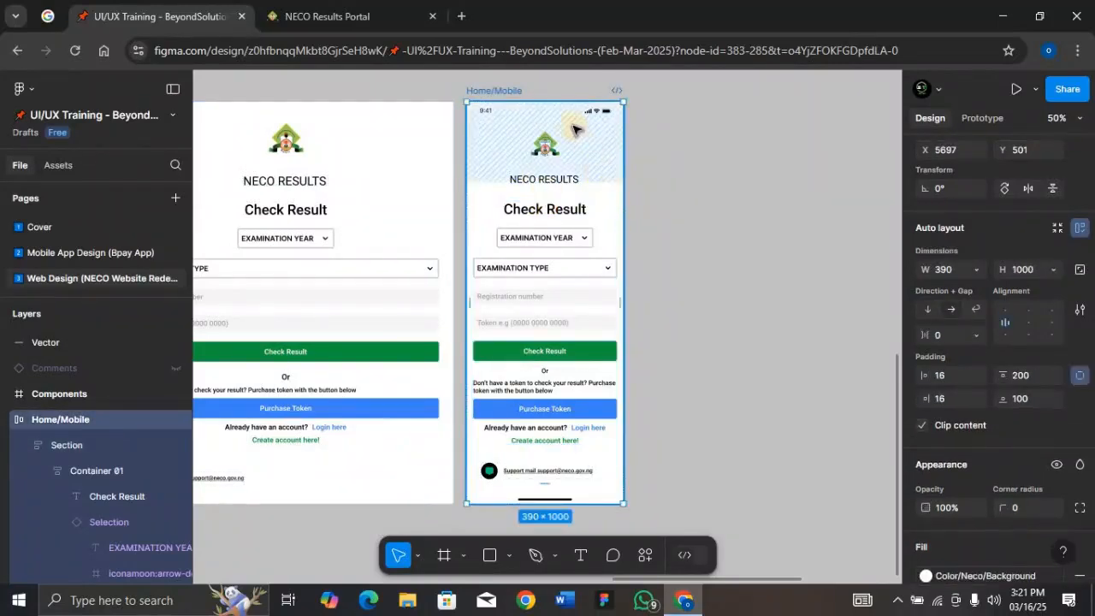
{"action": "left_click", "coordinate": [1031, 379]}
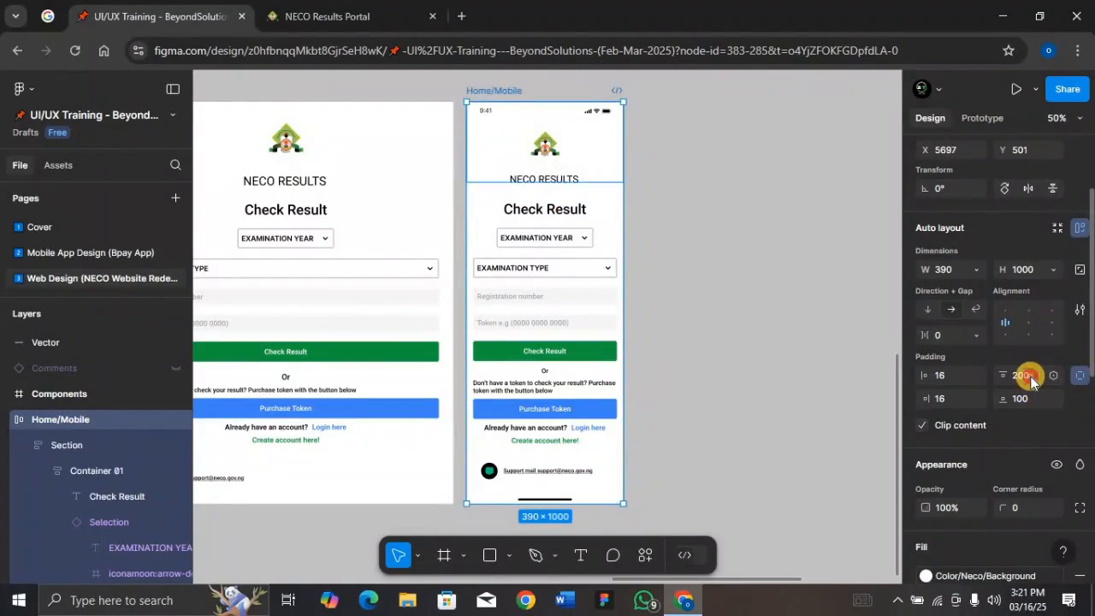
{"action": "type", "text": "15"}
{"action": "key", "text": "Return"}
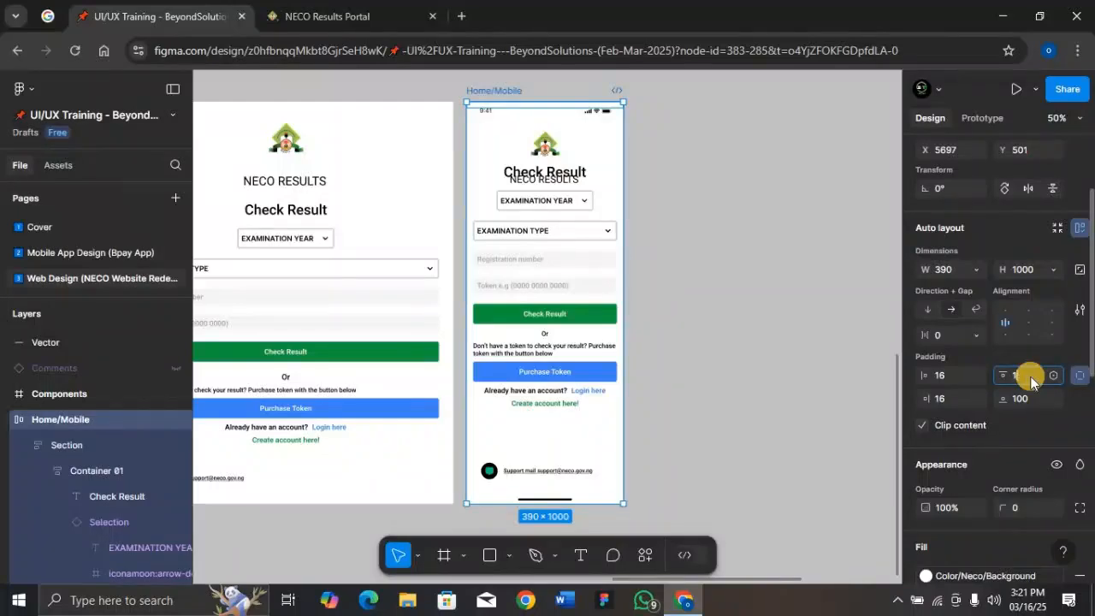
{"action": "type", "text": "0"}
{"action": "key", "text": "Return"}
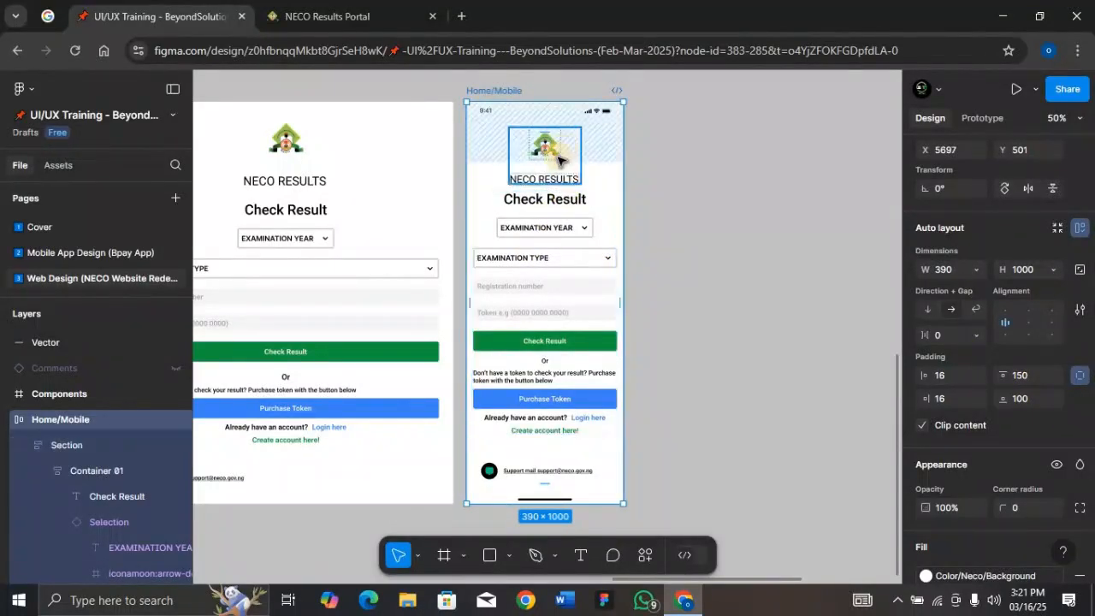
Zoom out and move the Home/Mobile frame slightly further from Home/Tablet
{"action": "left_click", "coordinate": [677, 274]}
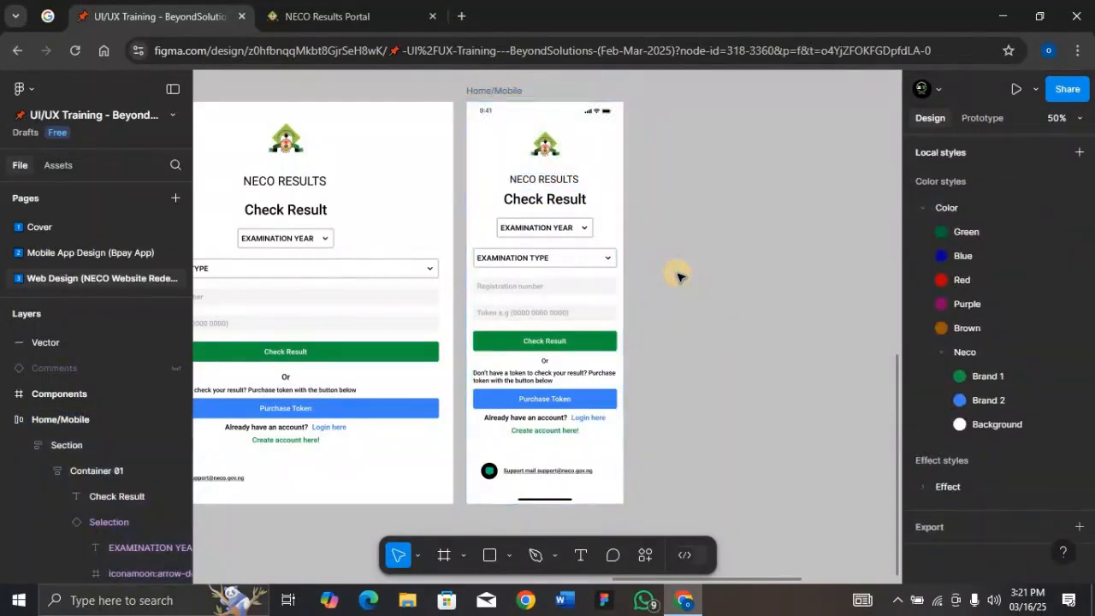
{"action": "key", "text": "minus"}
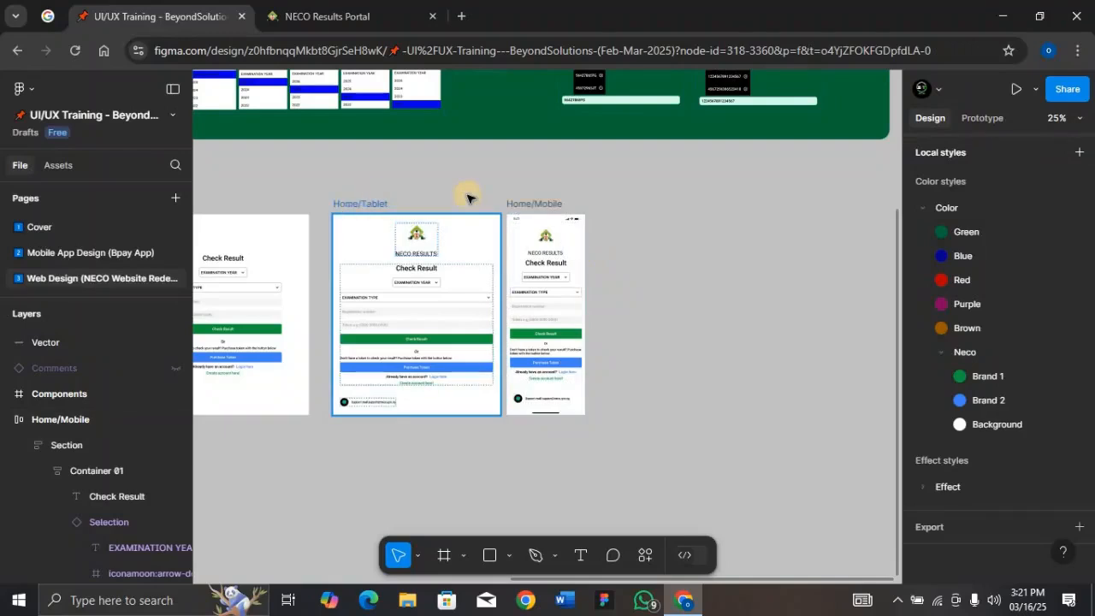
{"action": "left_click", "coordinate": [525, 204]}
{"action": "left_click_drag", "start_coordinate": [540, 205], "coordinate": [549, 205]}
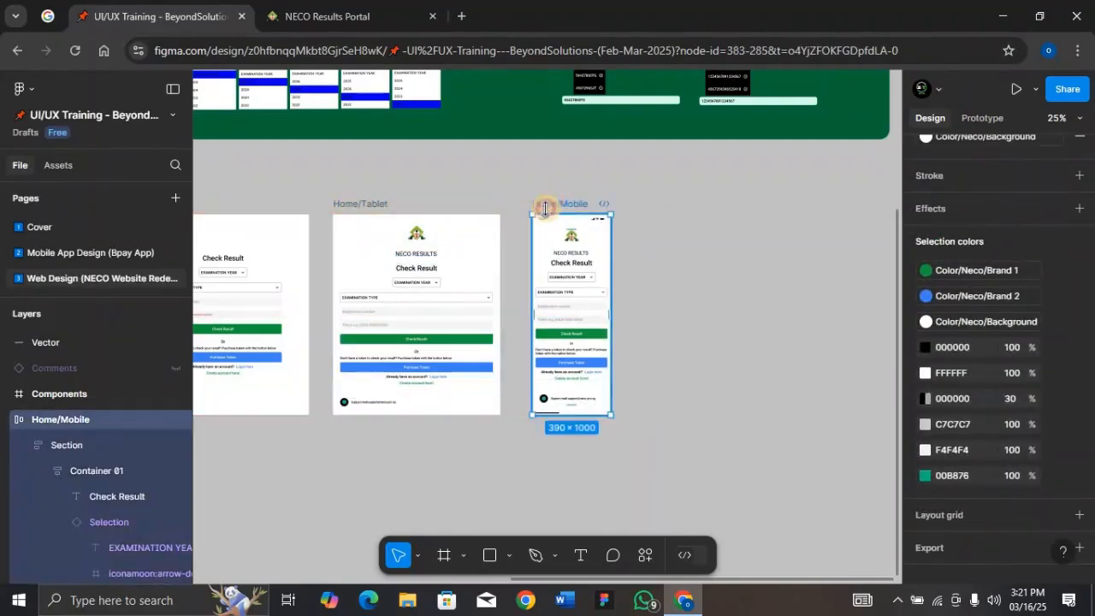
{"action": "scroll", "coordinate": [546, 210], "scroll_direction": "left", "scroll_amount": 5}
{"action": "scroll", "coordinate": [545, 212], "scroll_direction": "right", "scroll_amount": 1}
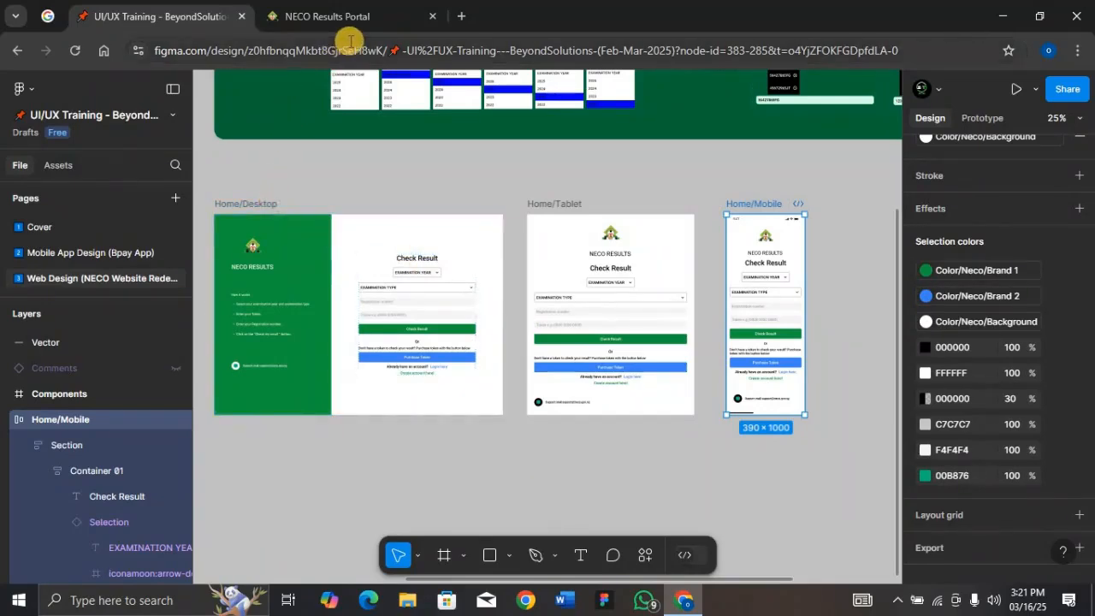
Switch to the NECO Results Portal tab and resize the browser window to examine the live site's responsive layout
{"action": "left_click", "coordinate": [362, 16]}
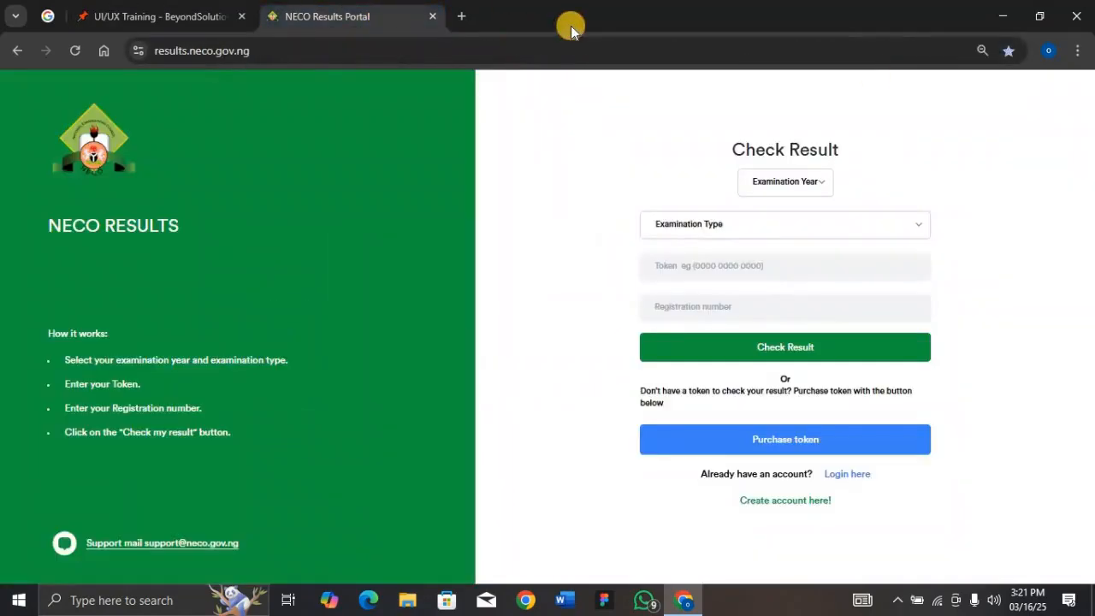
{"action": "left_click", "coordinate": [1039, 15]}
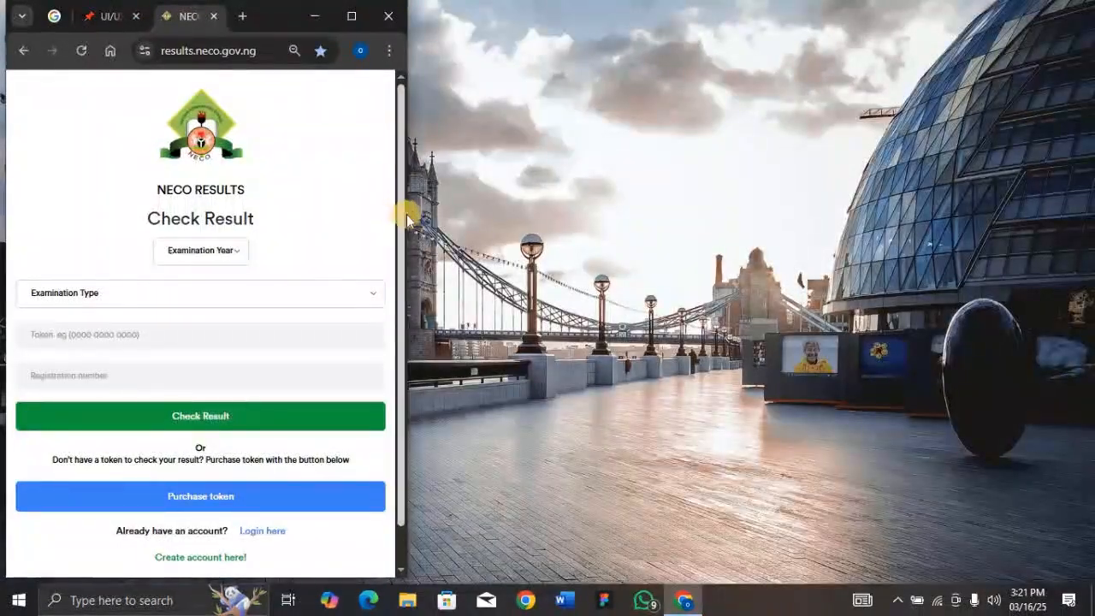
{"action": "left_click_drag", "start_coordinate": [411, 215], "coordinate": [890, 248]}
{"action": "left_click_drag", "start_coordinate": [481, 262], "coordinate": [518, 199]}
Return to the Figma design file and maximize the browser window
{"action": "left_click", "coordinate": [137, 17]}
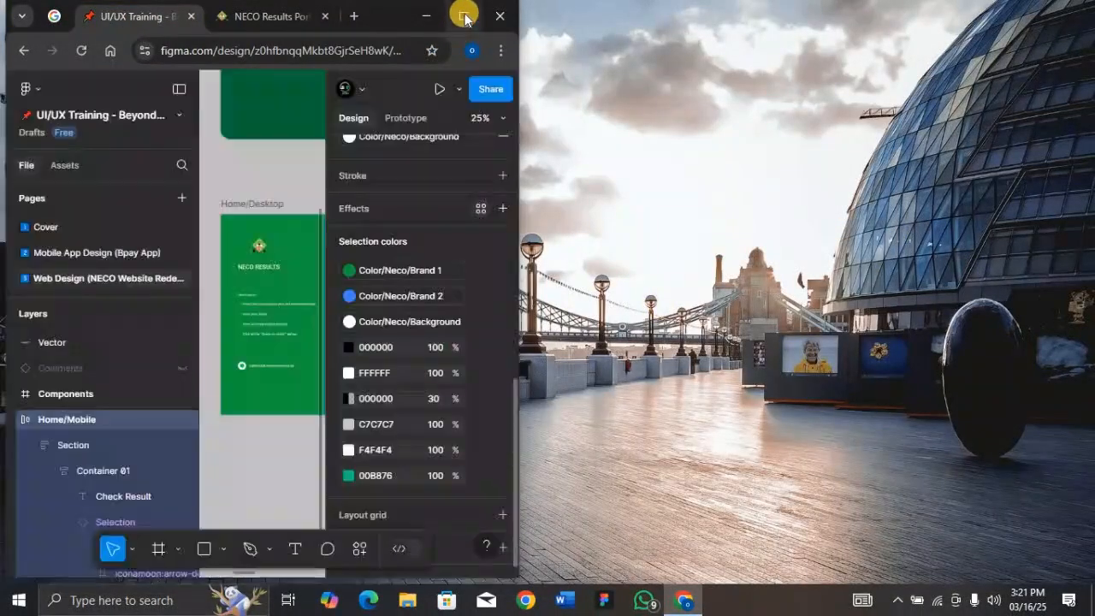
{"action": "left_click", "coordinate": [464, 16]}
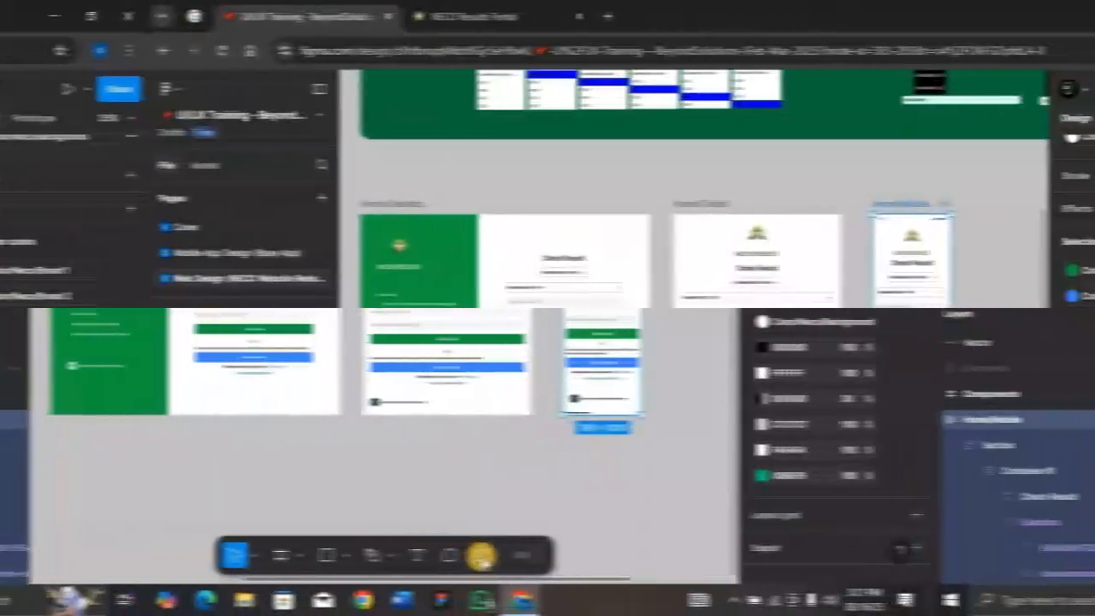
Run the Breakpoints plugin and create a new adaptive layout
{"action": "left_click", "coordinate": [645, 556]}
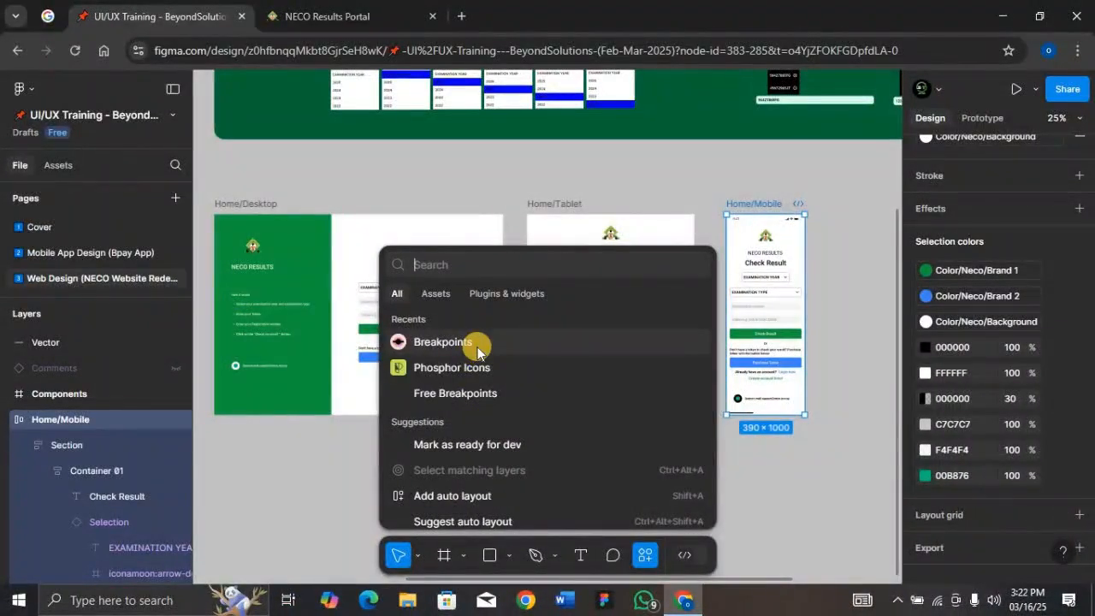
{"action": "left_click", "coordinate": [510, 298]}
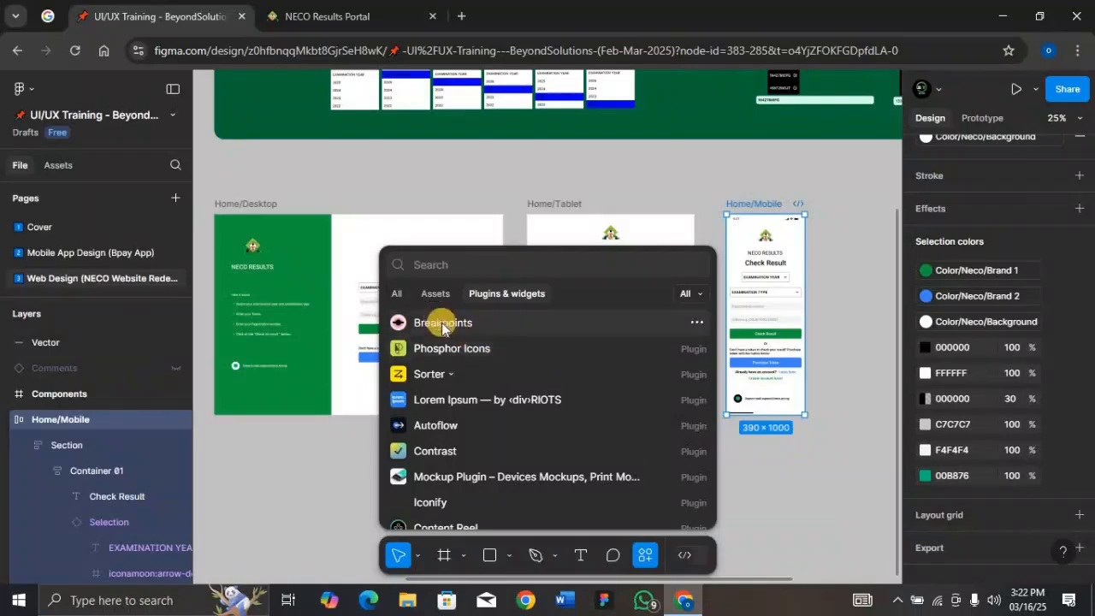
{"action": "left_click", "coordinate": [579, 320]}
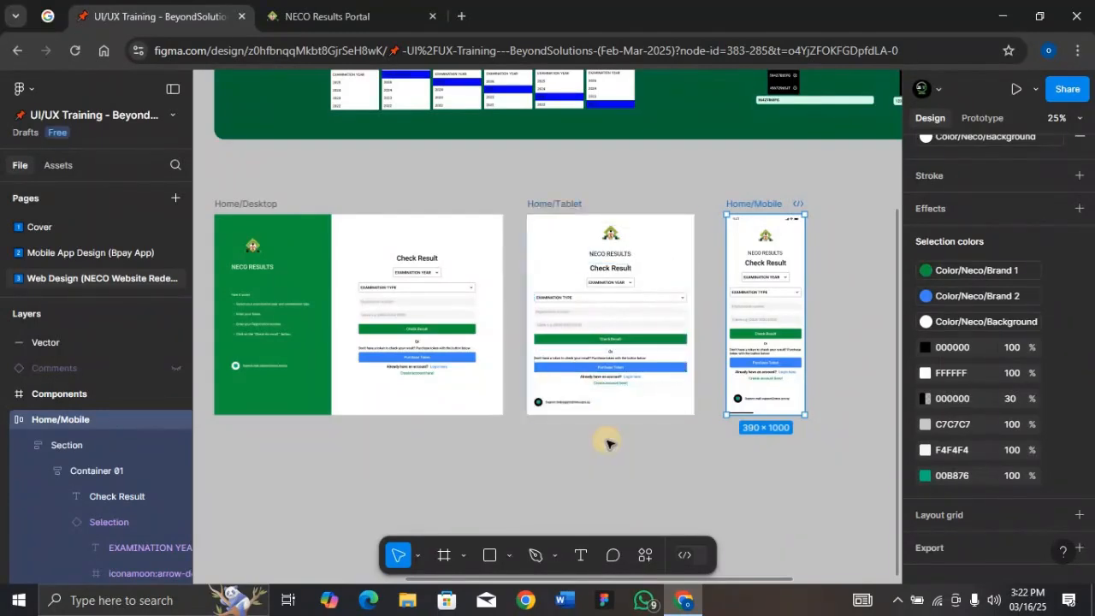
{"action": "left_click", "coordinate": [644, 555]}
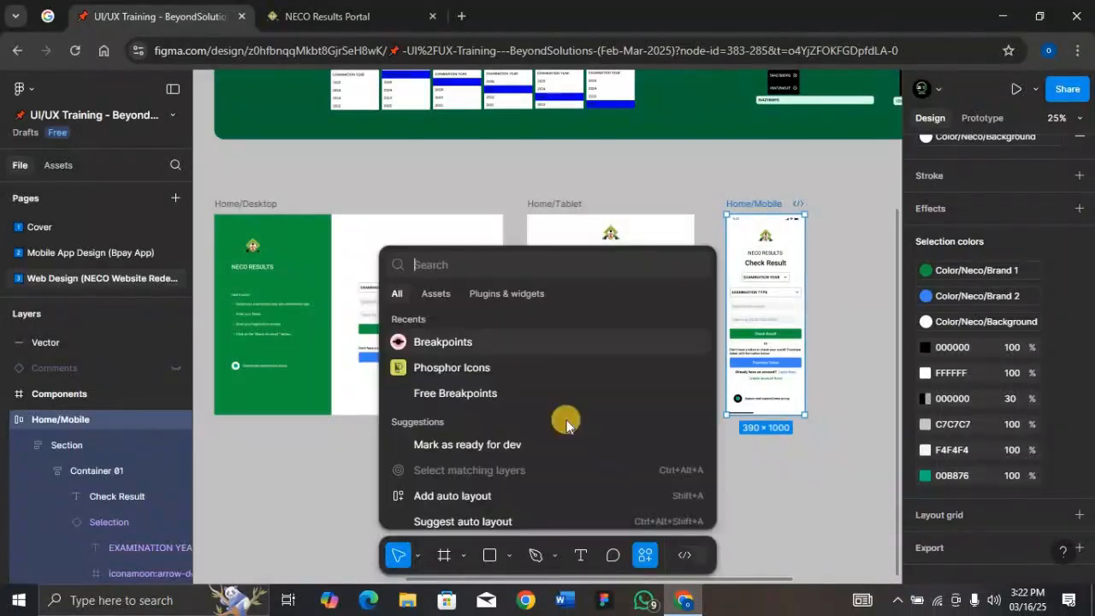
{"action": "left_click", "coordinate": [525, 345]}
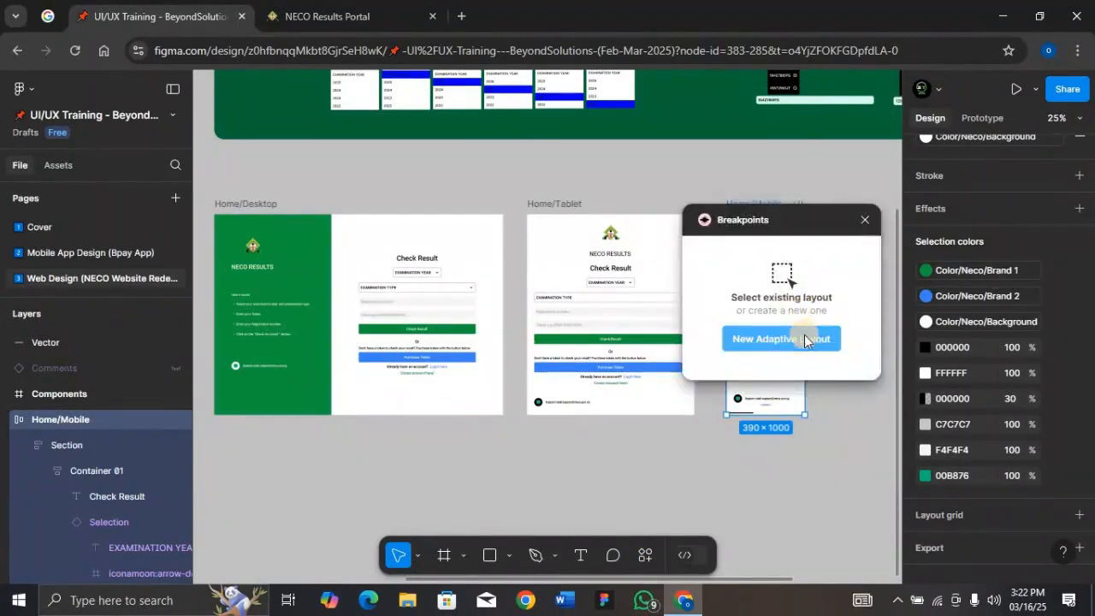
{"action": "left_click", "coordinate": [804, 339]}
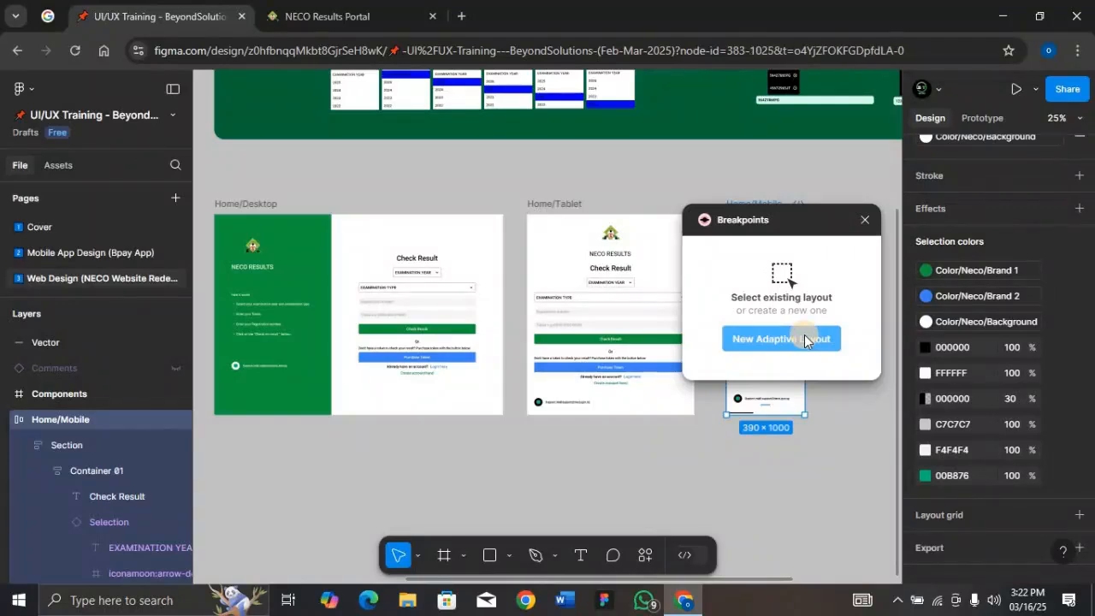
Move the Breakpoints panel aside and place the new Responsive Layout frame below the Desktop and Tablet frames
{"action": "left_click", "coordinate": [792, 229]}
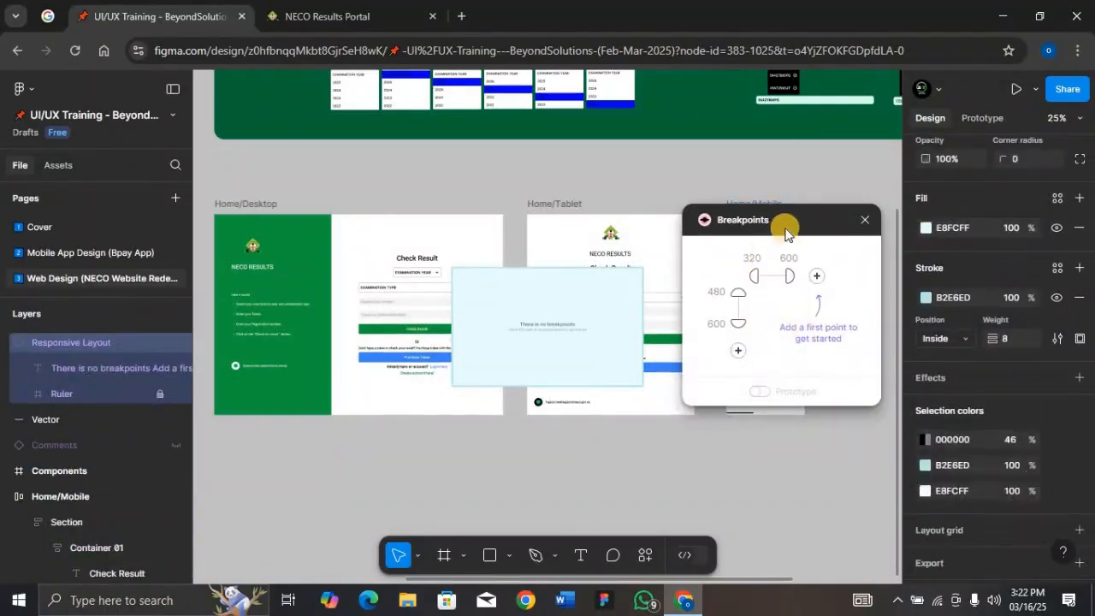
{"action": "left_click_drag", "start_coordinate": [796, 231], "coordinate": [811, 390]}
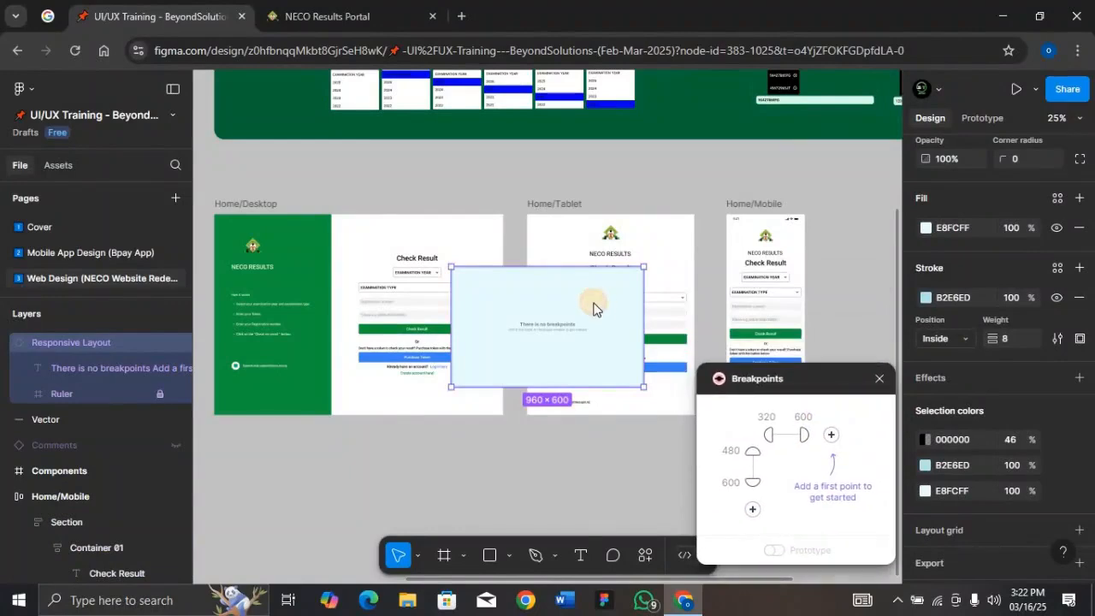
{"action": "left_click_drag", "start_coordinate": [580, 371], "coordinate": [558, 447]}
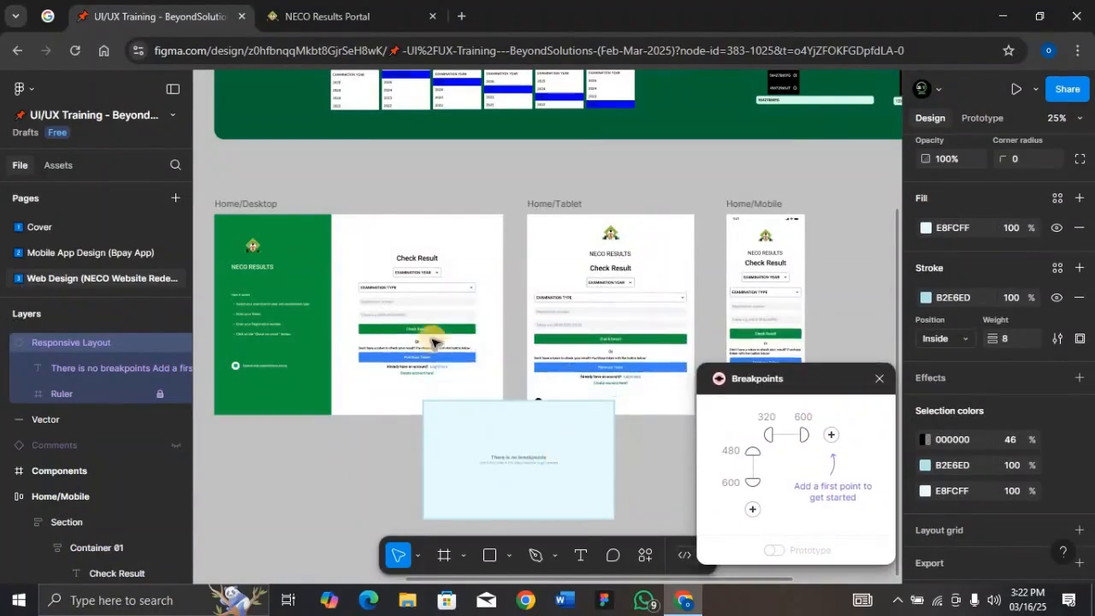
Select the Home/Desktop, Home/Tablet and Home/Mobile frames and create multiple components from them
{"action": "left_click", "coordinate": [235, 202]}
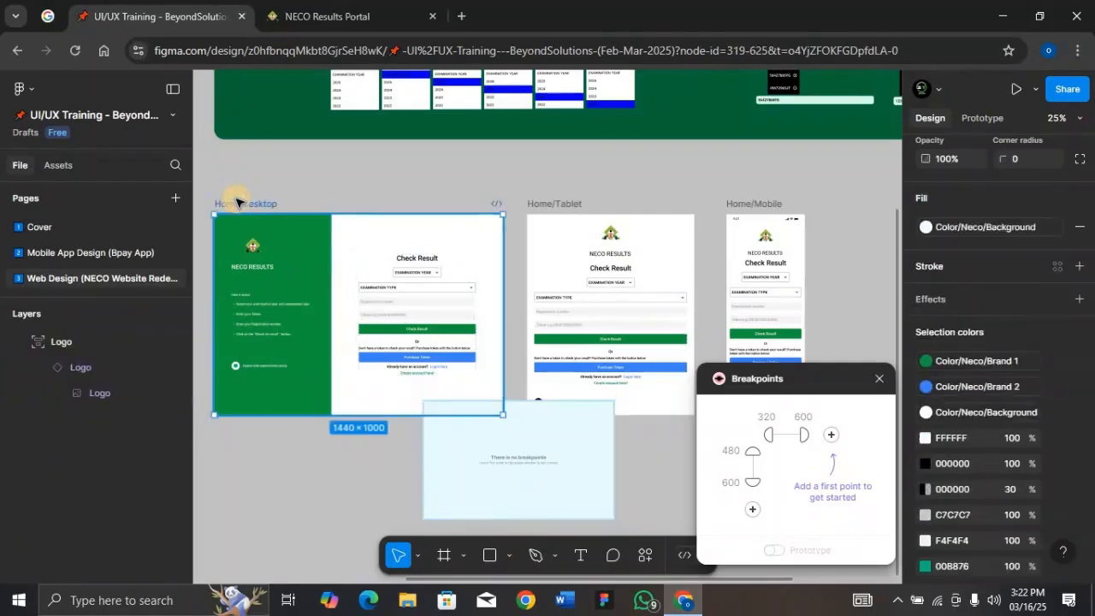
{"action": "left_click", "coordinate": [555, 204], "text": "shift"}
{"action": "left_click", "coordinate": [753, 204], "text": "shift"}
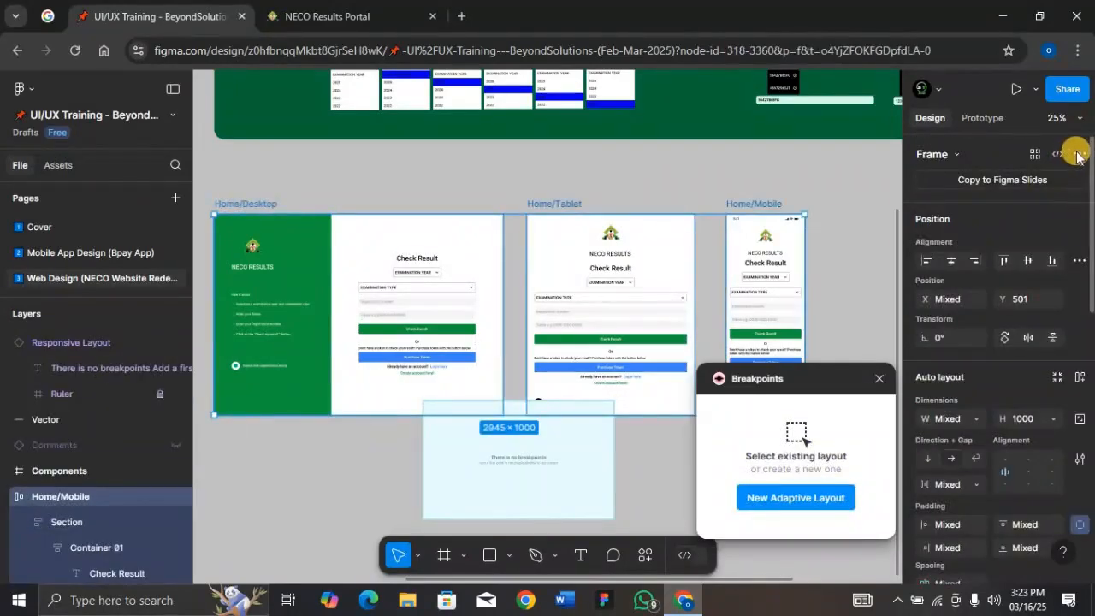
{"action": "left_click", "coordinate": [1079, 154]}
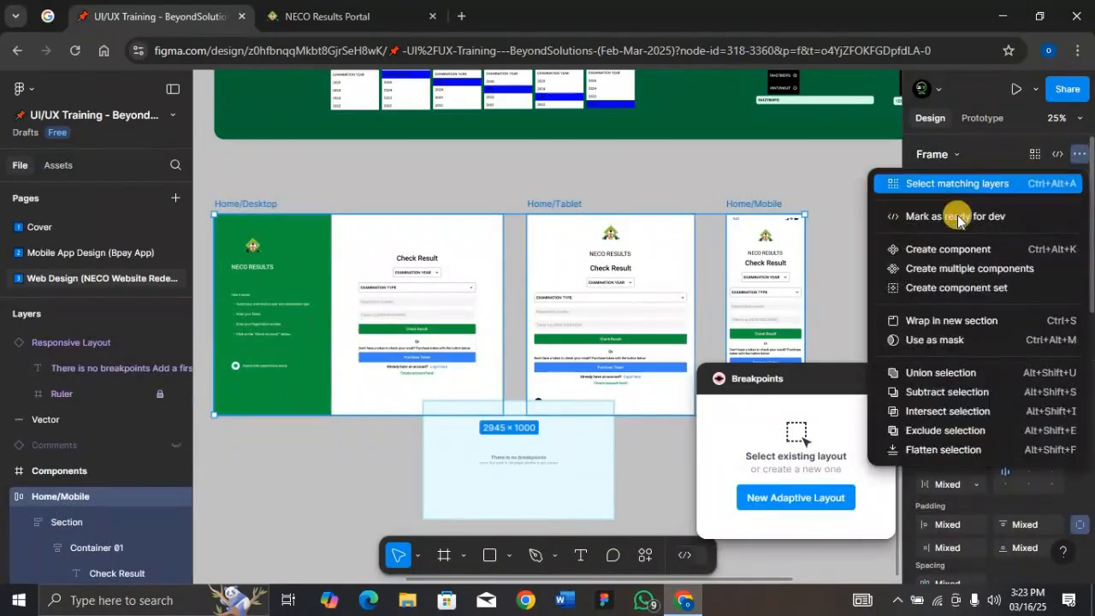
{"action": "left_click", "coordinate": [957, 269]}
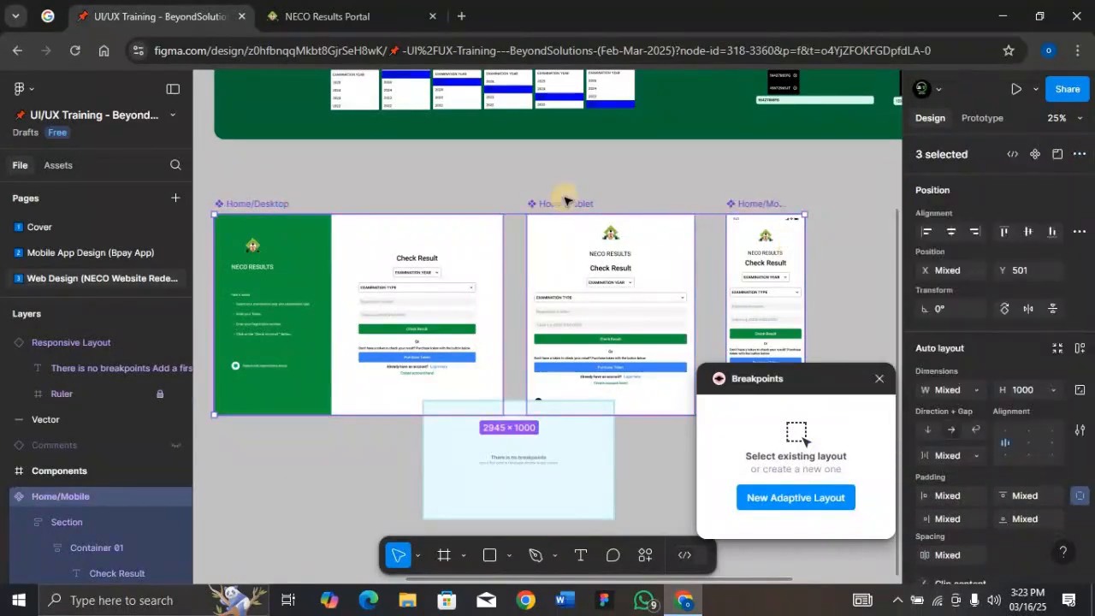
Select the Responsive Layout frame and set its vertical breakpoints to 1000 and 2000
{"action": "left_click", "coordinate": [569, 441]}
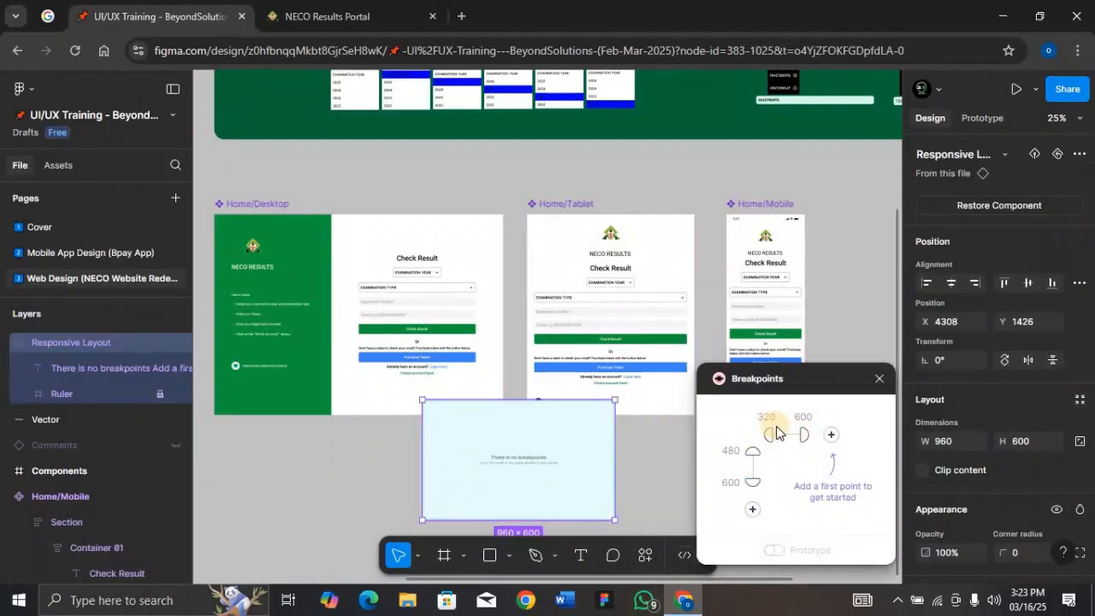
{"action": "left_click", "coordinate": [754, 451]}
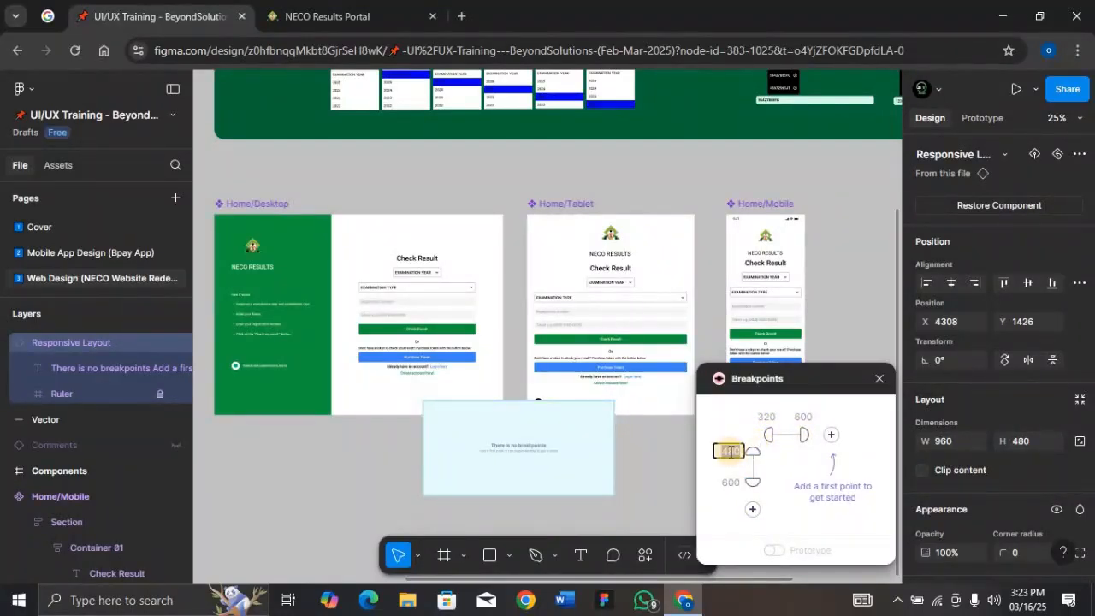
{"action": "key", "text": "BackSpace"}
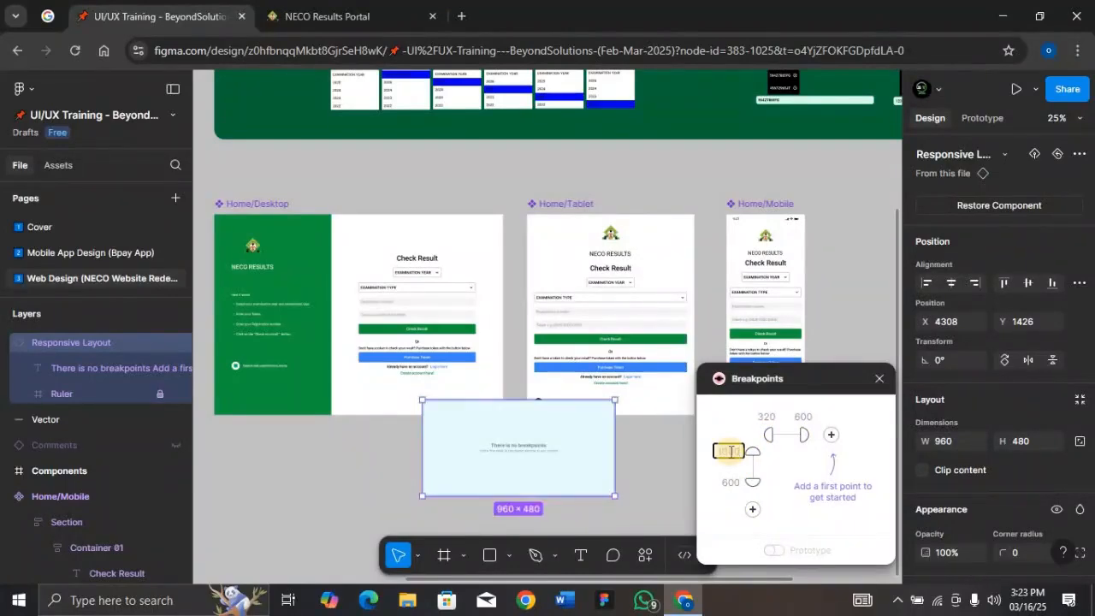
{"action": "key", "text": "Return"}
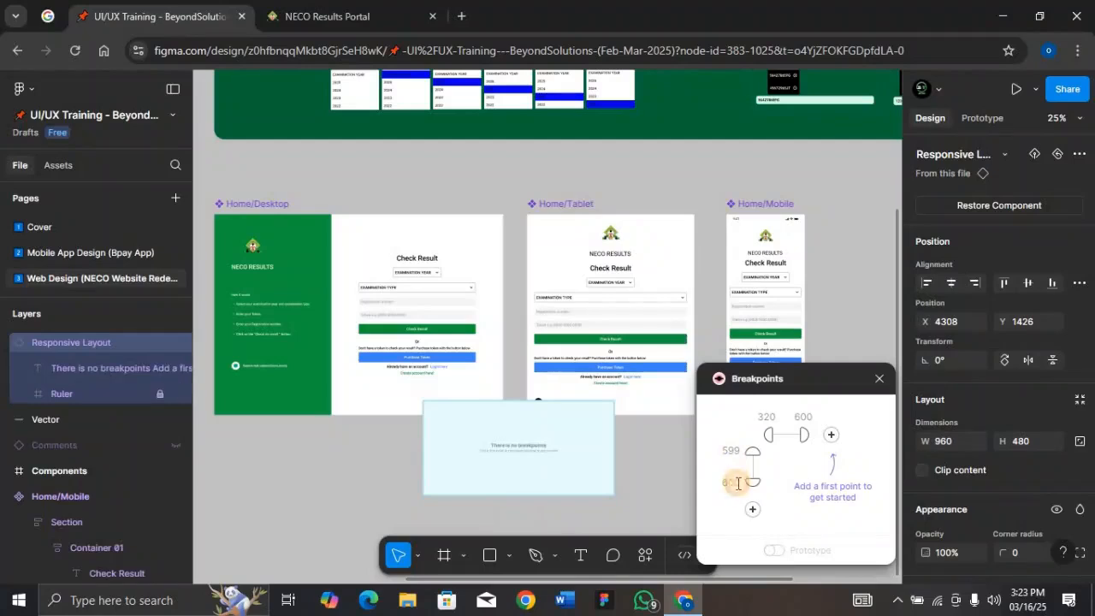
{"action": "left_click", "coordinate": [739, 484]}
{"action": "type", "text": "2000"}
{"action": "key", "text": "Return"}
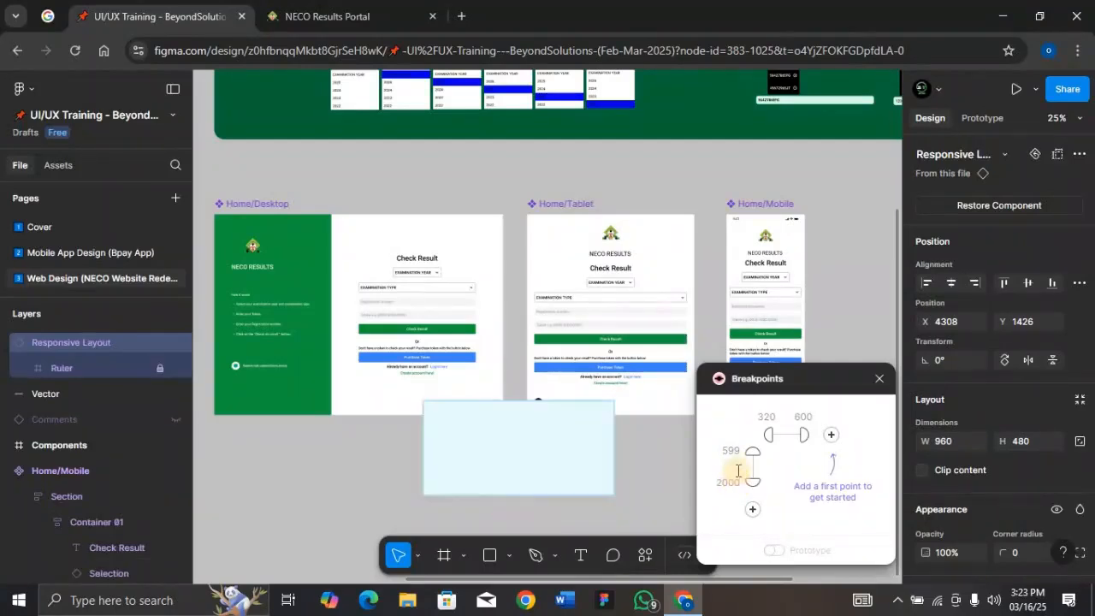
{"action": "left_click", "coordinate": [738, 456]}
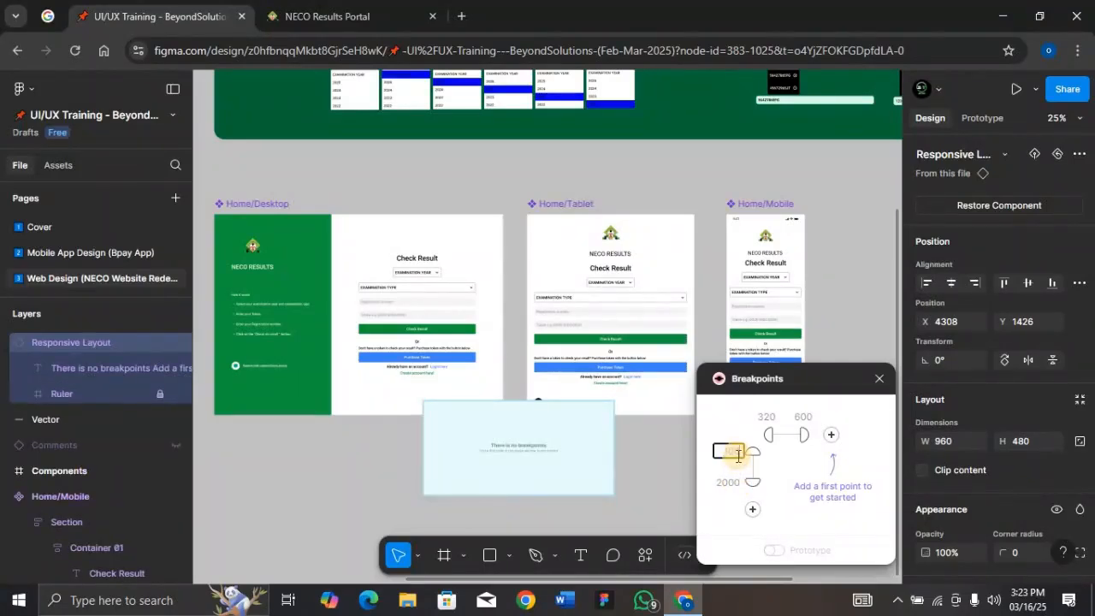
{"action": "type", "text": "1000"}
{"action": "key", "text": "Return"}
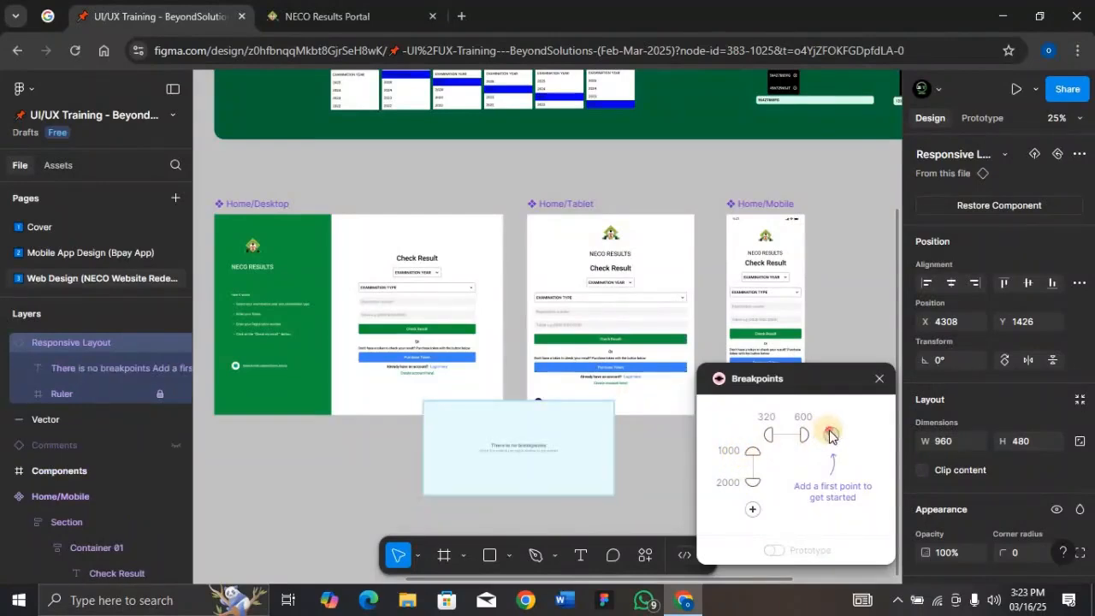
Add a horizontal breakpoint and set the horizontal range points to 843 and 1440
{"action": "left_click", "coordinate": [829, 436]}
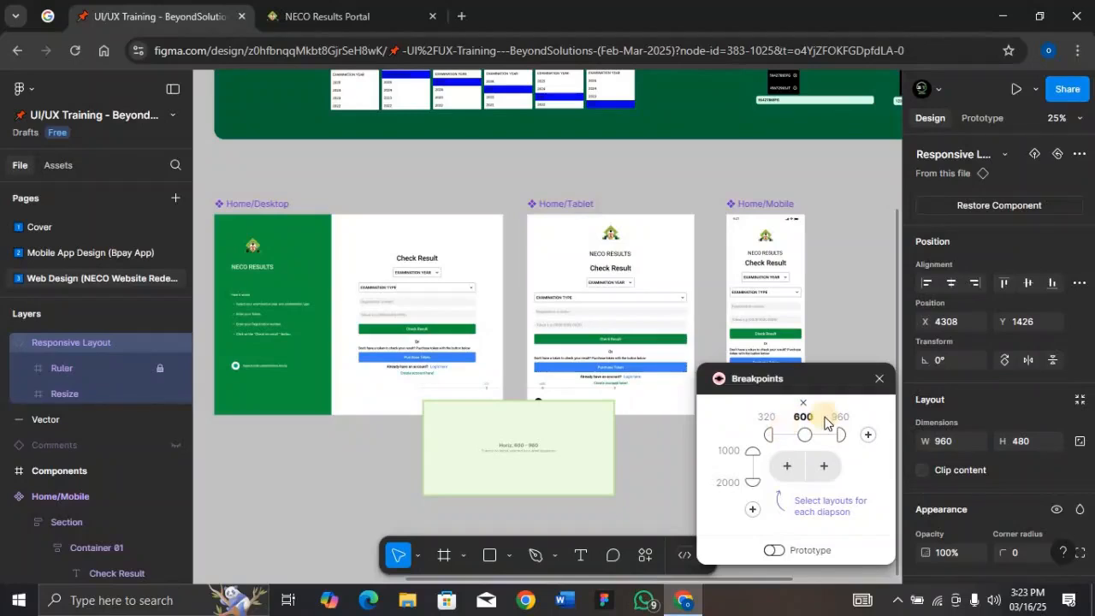
{"action": "left_click", "coordinate": [804, 430]}
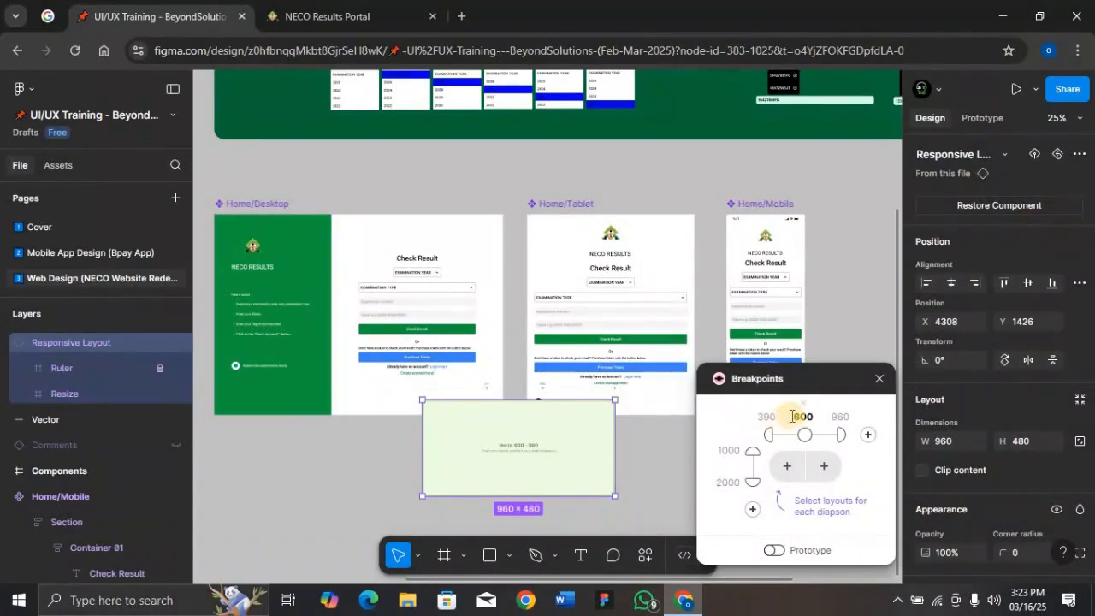
{"action": "double_click", "coordinate": [796, 417]}
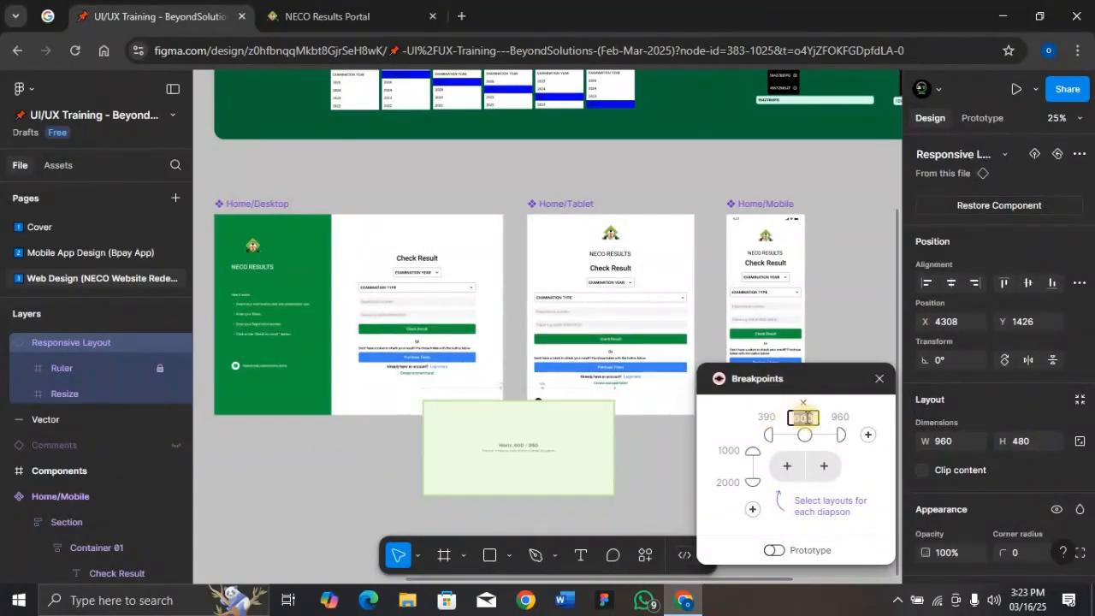
{"action": "type", "text": "843"}
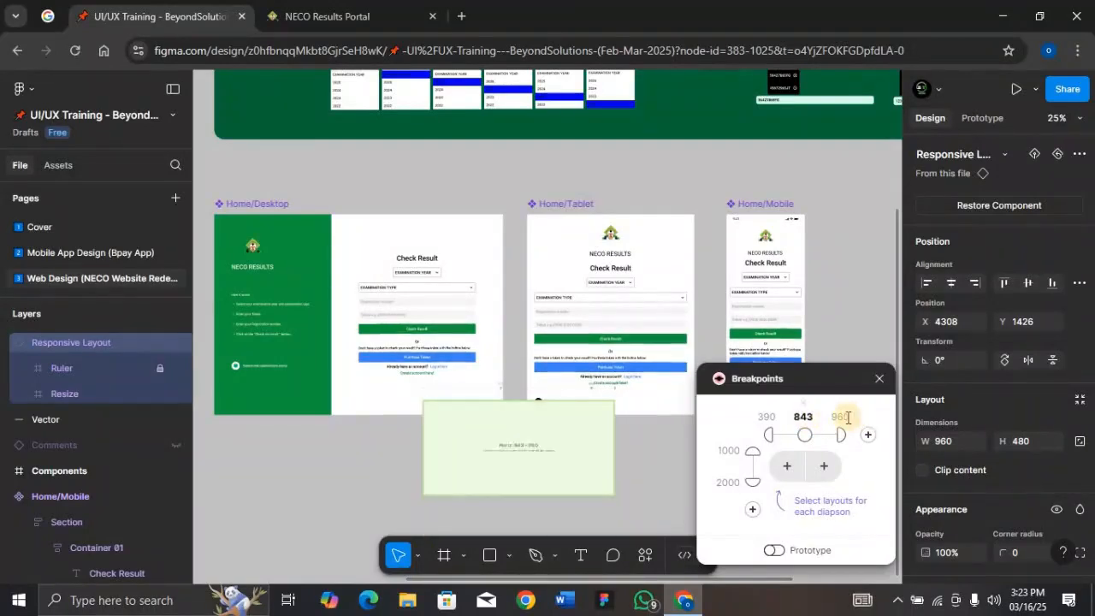
{"action": "double_click", "coordinate": [845, 417]}
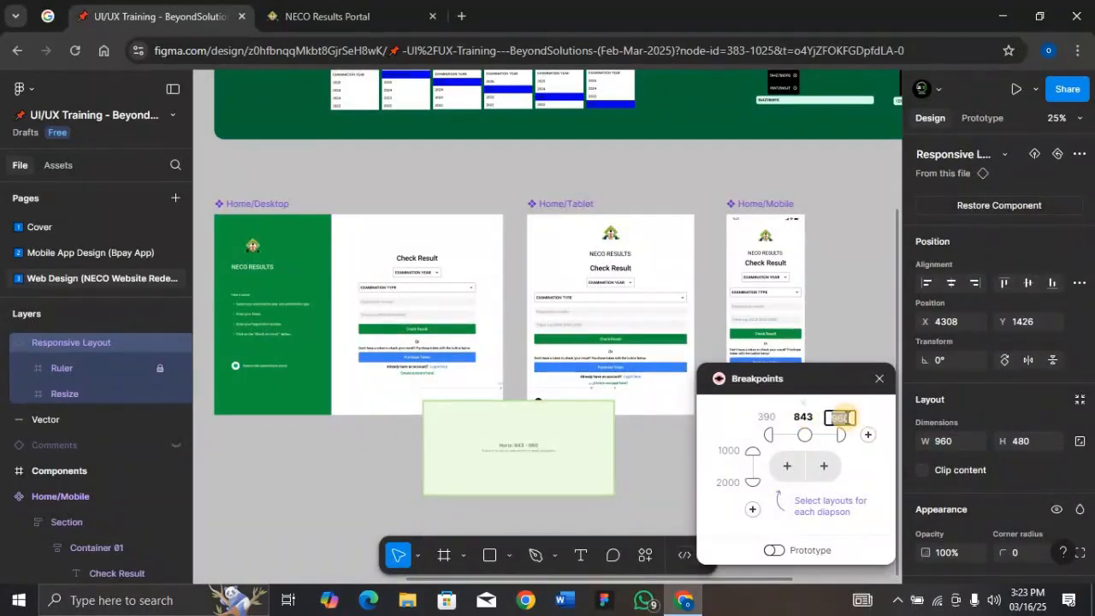
{"action": "key", "text": "BackSpace"}
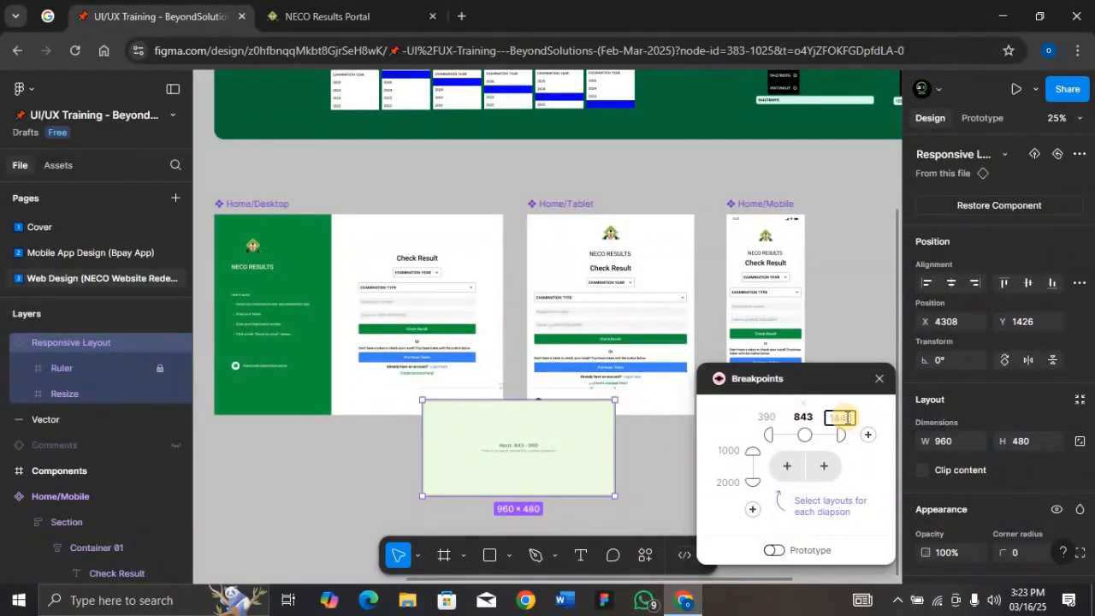
Add a 1600 breakpoint and assign Home/Desktop as the master layout for the 1440–1600 range
{"action": "left_click", "coordinate": [824, 465]}
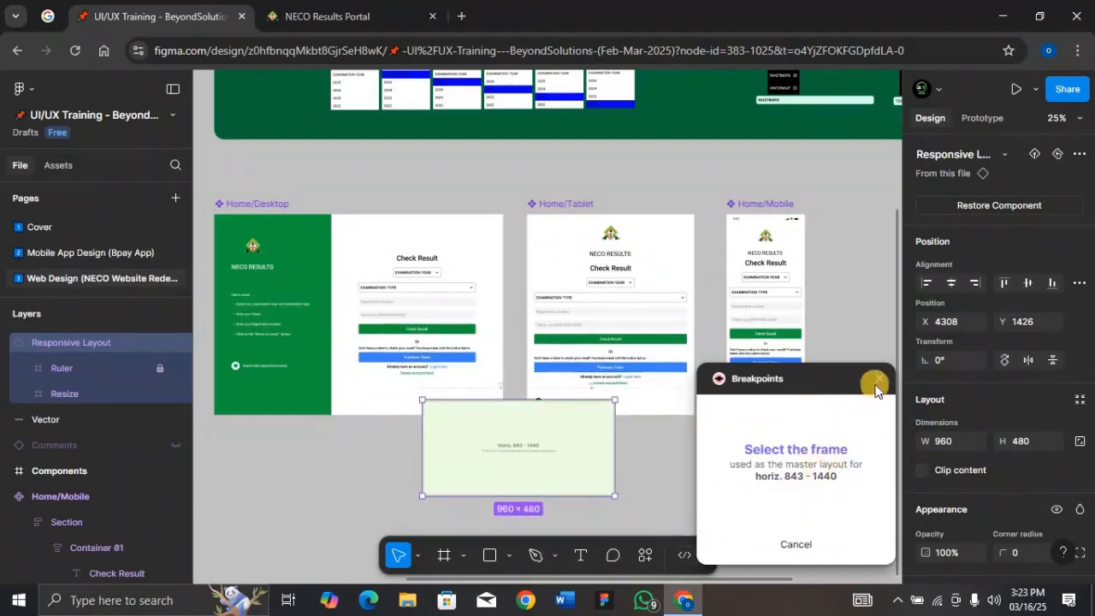
{"action": "left_click", "coordinate": [796, 544]}
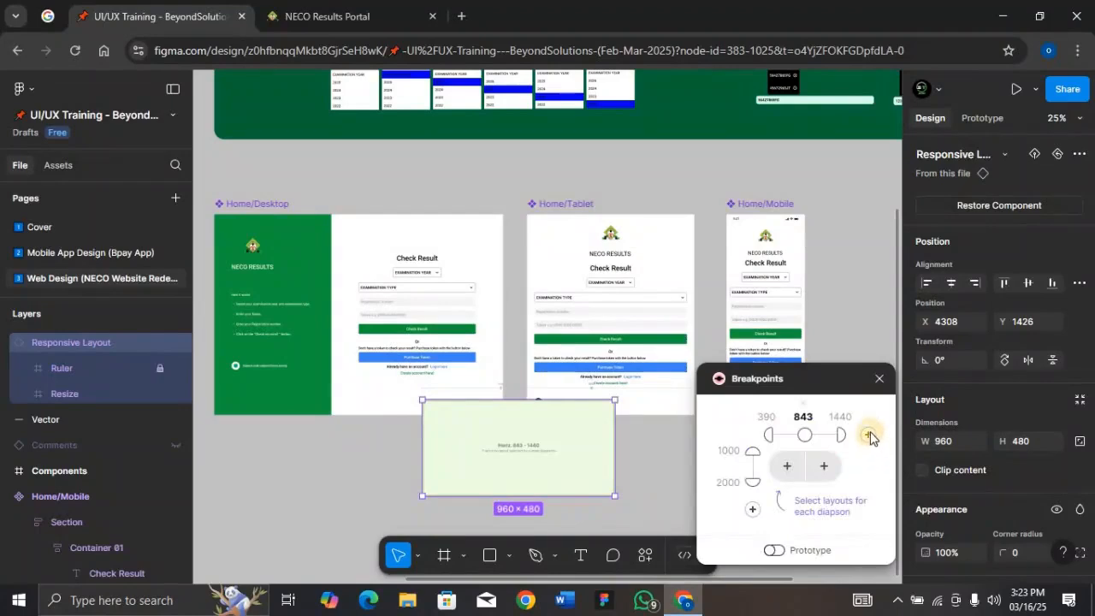
{"action": "left_click", "coordinate": [869, 435]}
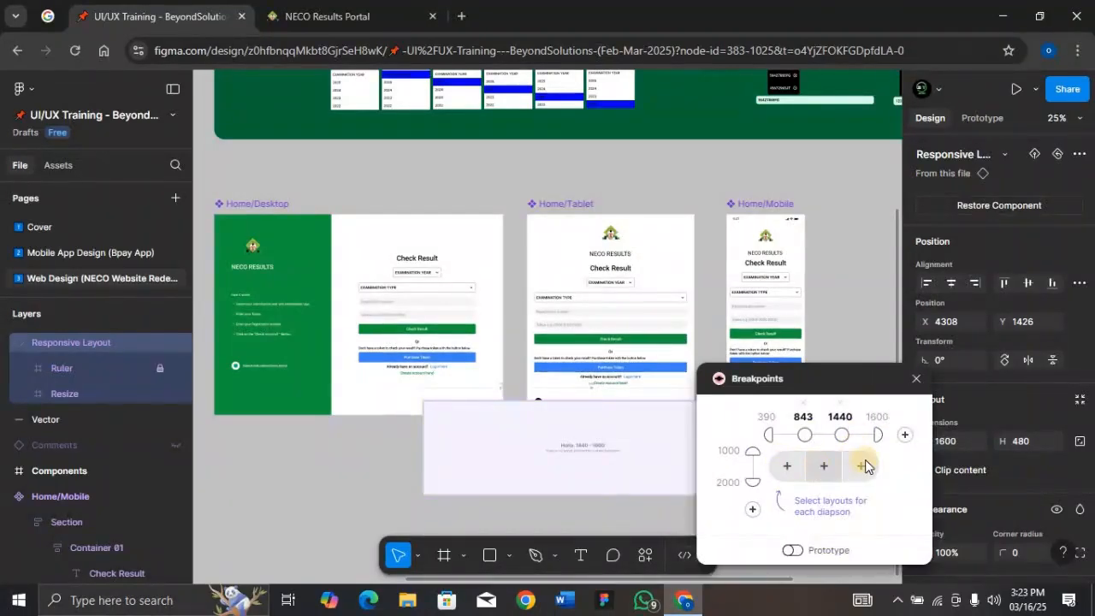
{"action": "left_click", "coordinate": [864, 466]}
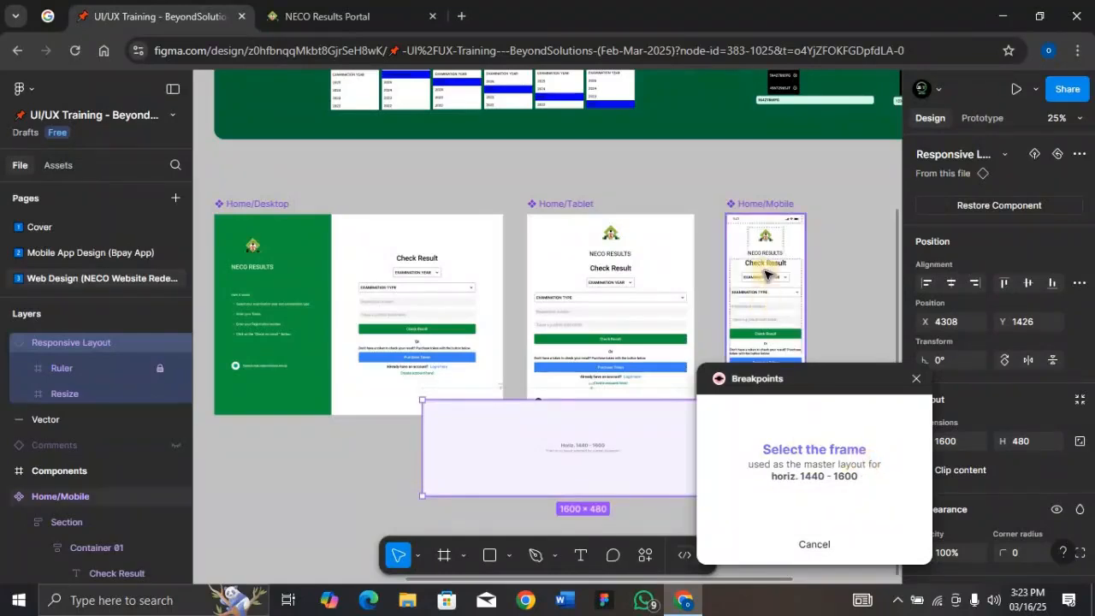
{"action": "left_click", "coordinate": [402, 261]}
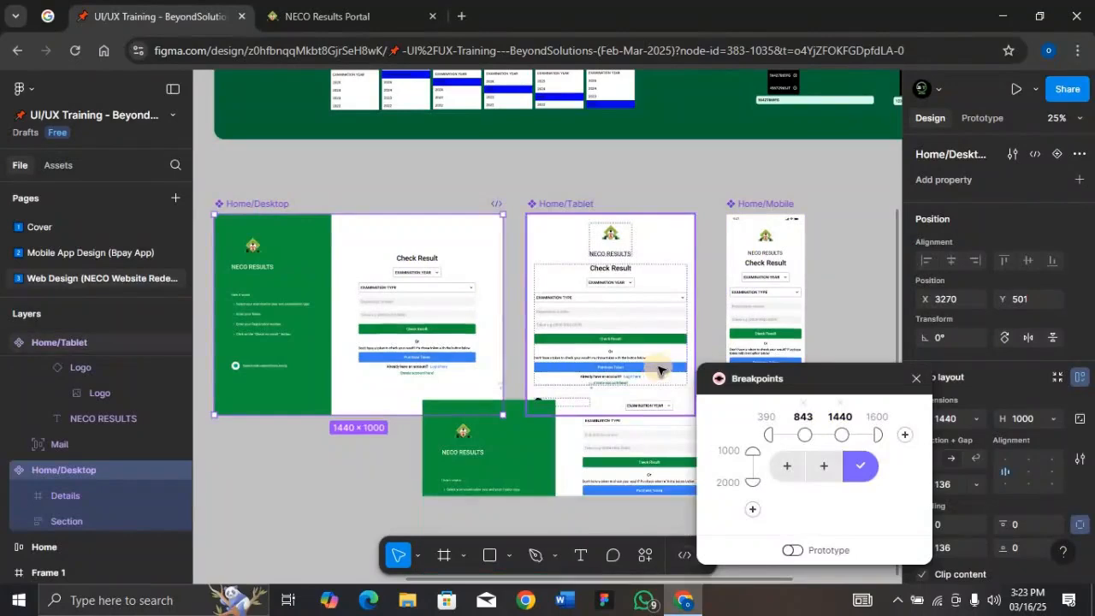
Assign Home/Tablet as the master layout for the 843–1439 horizontal range
{"action": "left_click", "coordinate": [827, 469]}
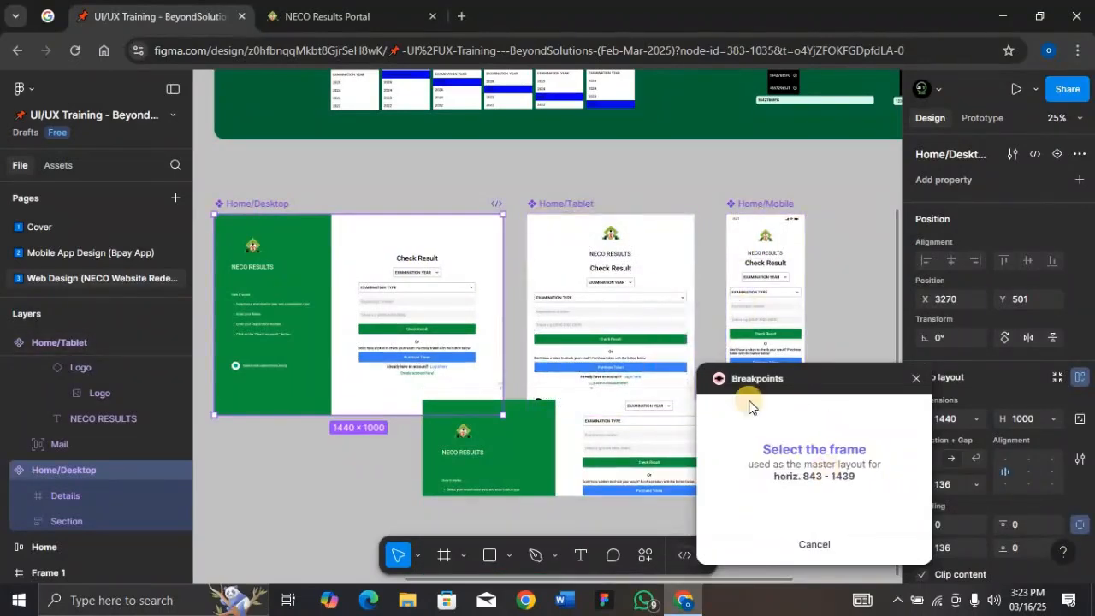
{"action": "left_click", "coordinate": [575, 207]}
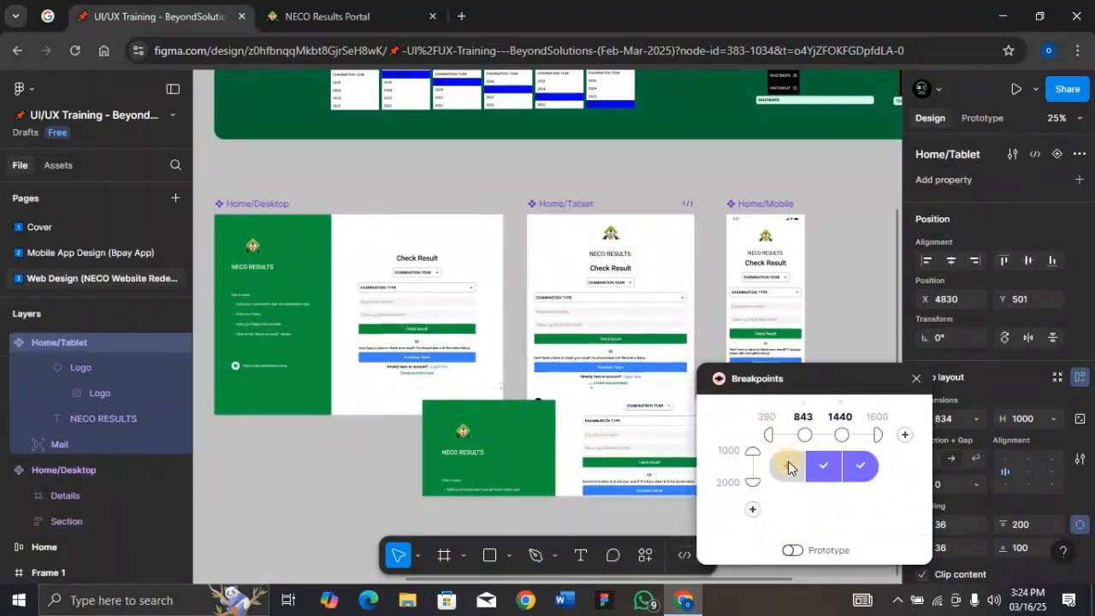
Assign Home/Mobile as the master layout for the 390–842 horizontal range
{"action": "left_click", "coordinate": [790, 467]}
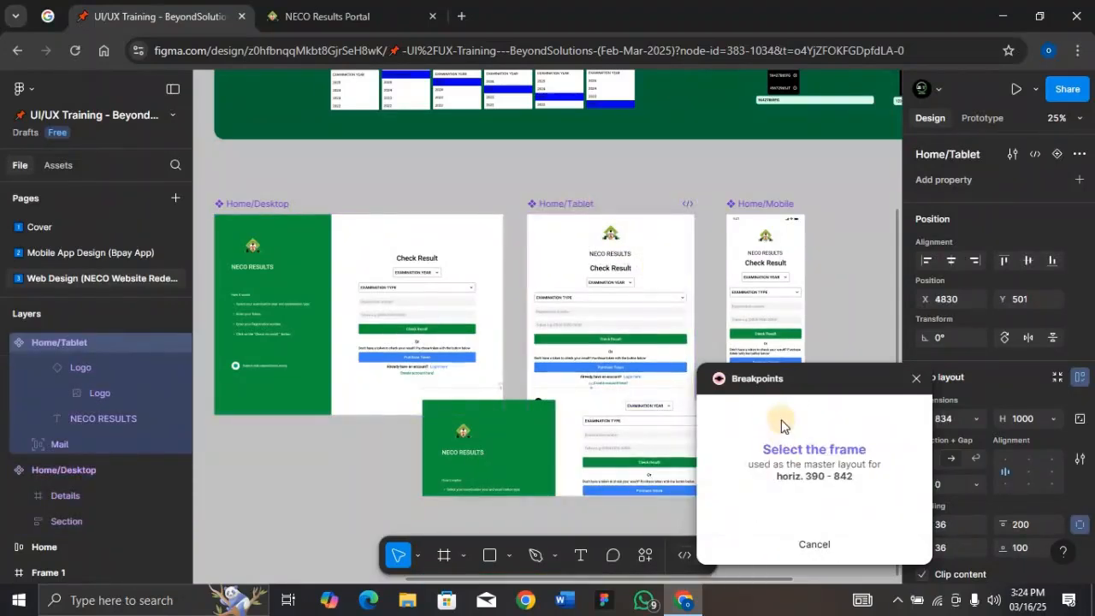
{"action": "left_click", "coordinate": [761, 209]}
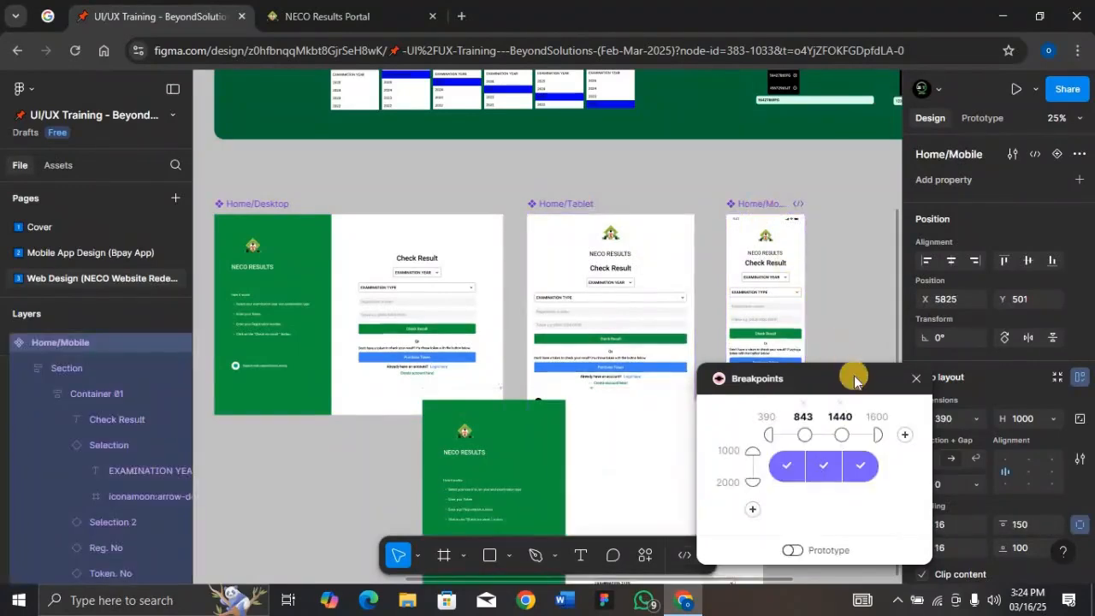
Select the Responsive Layout frame and set its height to 1000
{"action": "left_click_drag", "start_coordinate": [808, 251], "coordinate": [807, 220]}
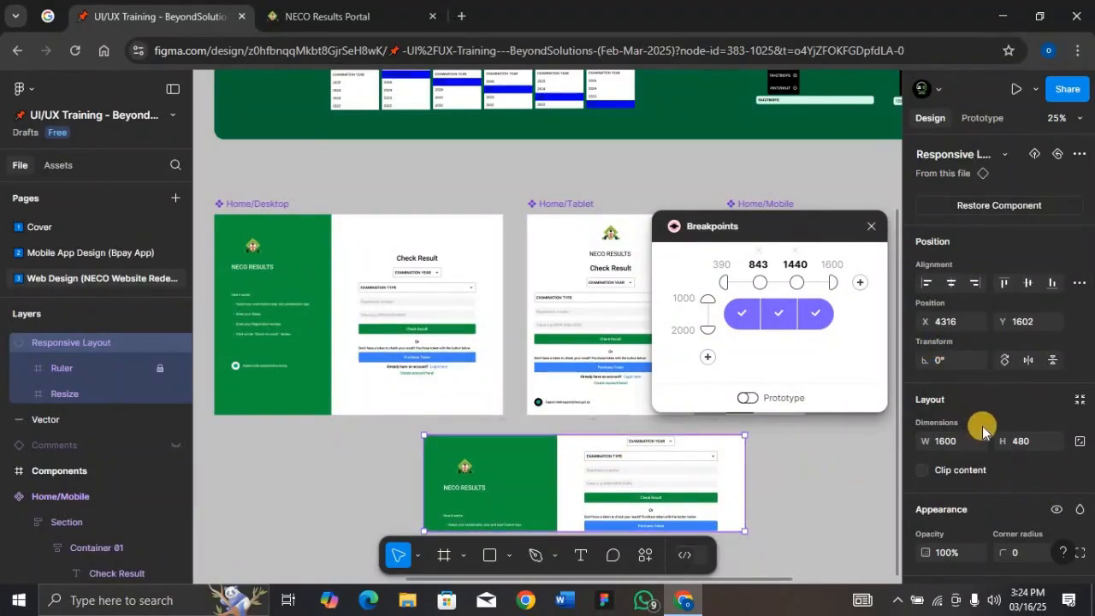
{"action": "scroll", "coordinate": [978, 423], "scroll_direction": "down", "scroll_amount": 1}
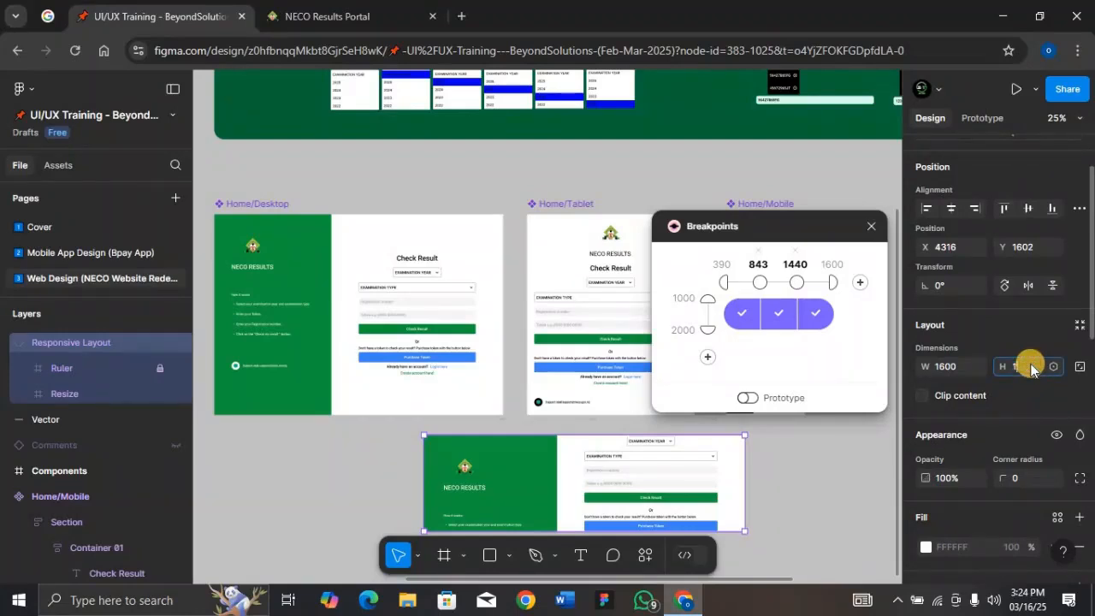
{"action": "key", "text": "Return"}
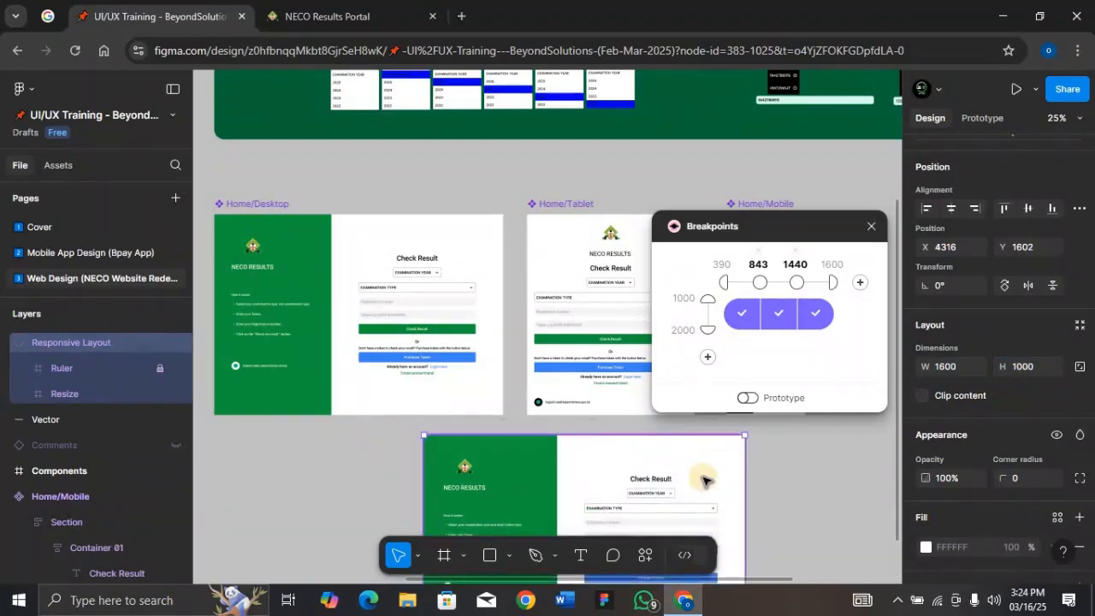
Zoom to the Responsive Layout frame and stretch it to about 1605 px wide to preview the desktop layout
{"action": "scroll", "coordinate": [704, 481], "scroll_direction": "down", "scroll_amount": 1}
{"action": "scroll", "coordinate": [703, 481], "scroll_direction": "down", "scroll_amount": 4}
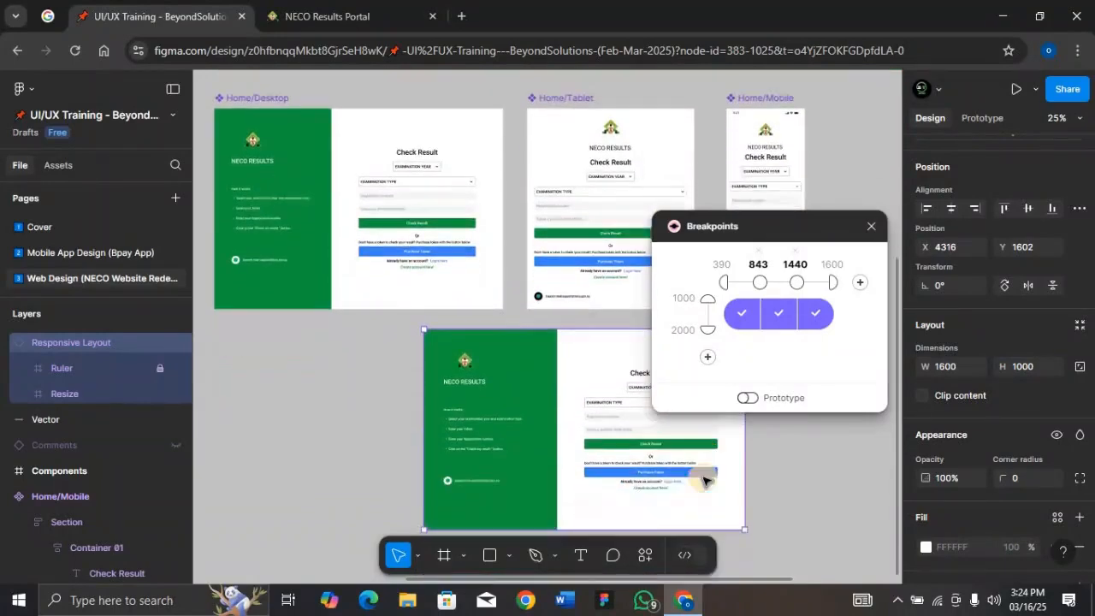
{"action": "left_click_drag", "start_coordinate": [791, 231], "coordinate": [170, 277]}
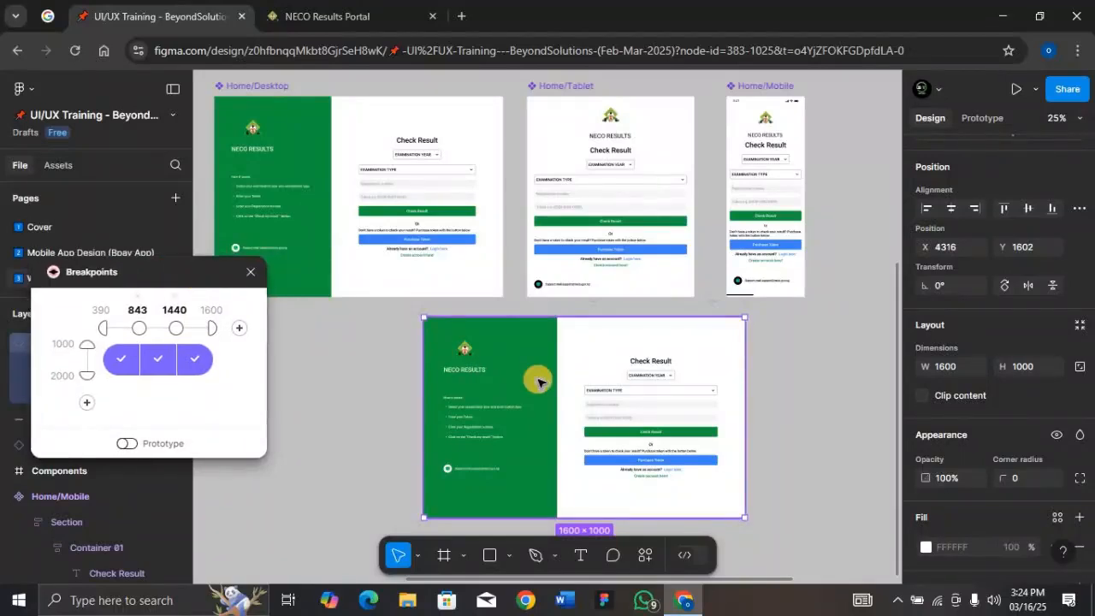
{"action": "key", "text": "shift+2"}
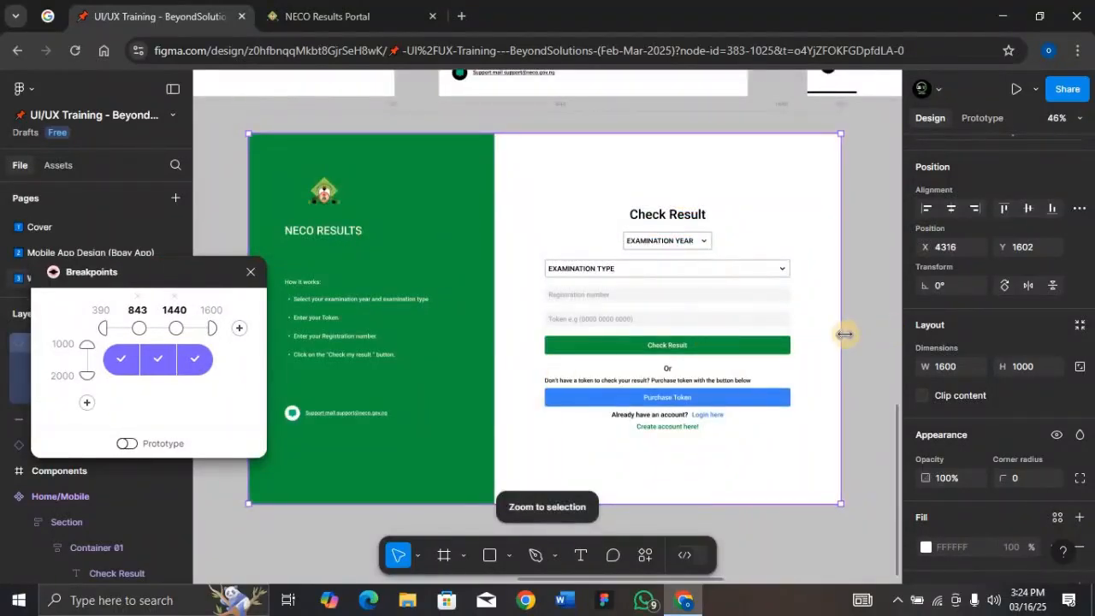
{"action": "left_click_drag", "start_coordinate": [806, 335], "coordinate": [844, 333]}
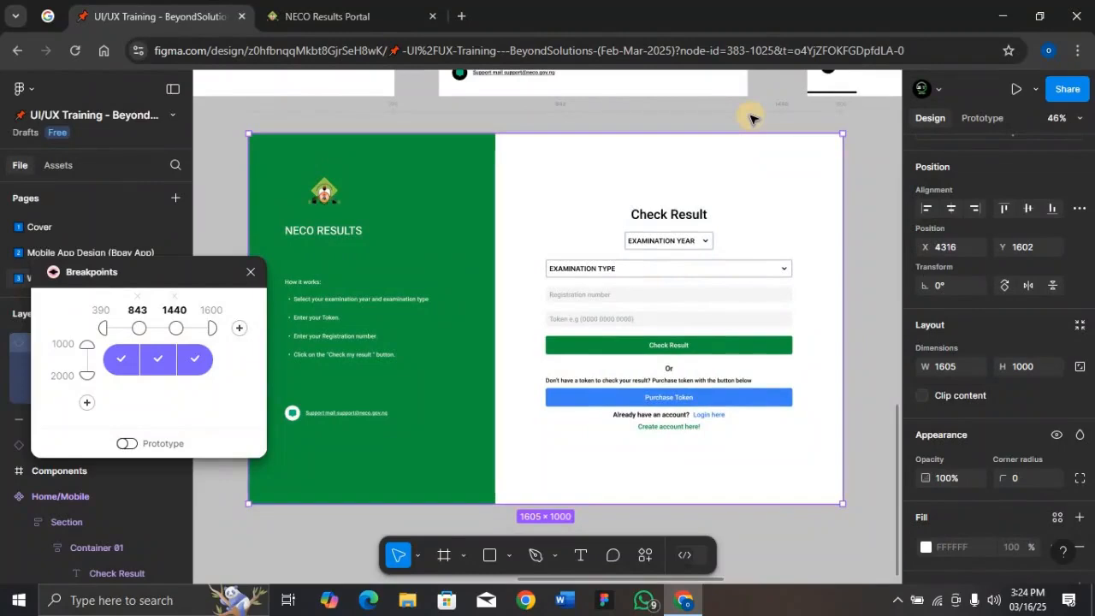
Set the page background colour to F4F4F4
{"action": "scroll", "coordinate": [749, 118], "scroll_direction": "up", "scroll_amount": 5}
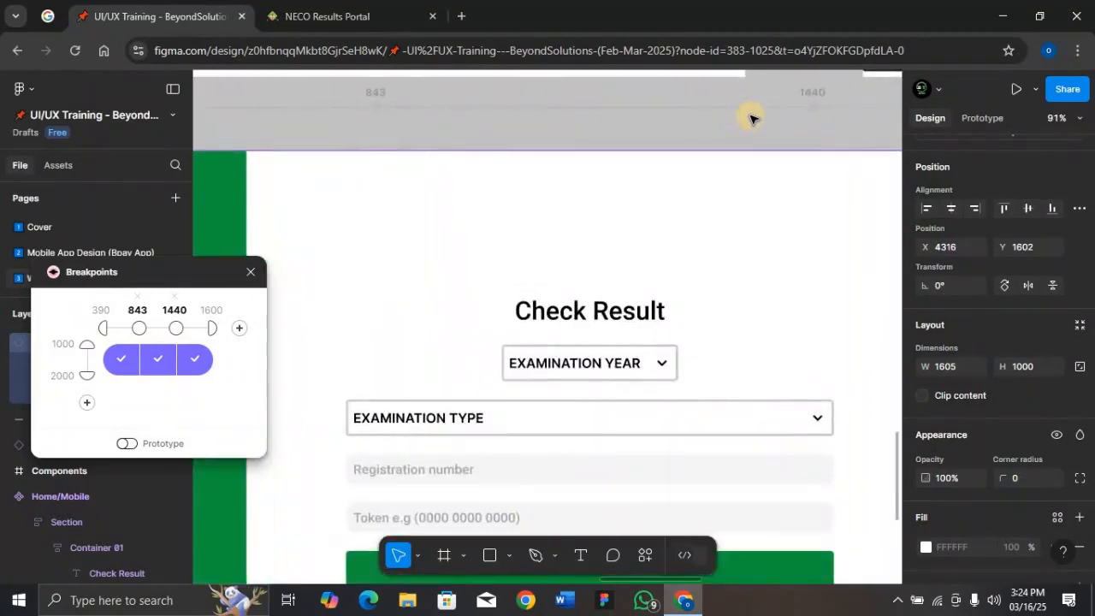
{"action": "scroll", "coordinate": [750, 118], "scroll_direction": "down", "scroll_amount": 2}
{"action": "scroll", "coordinate": [749, 118], "scroll_direction": "down", "scroll_amount": 3}
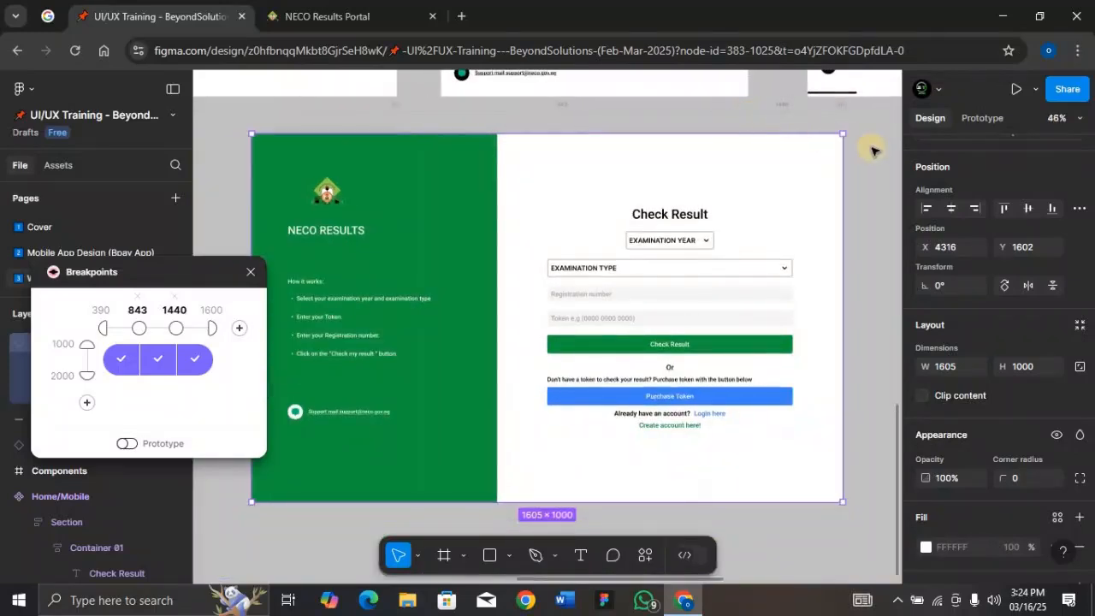
{"action": "left_click", "coordinate": [873, 151]}
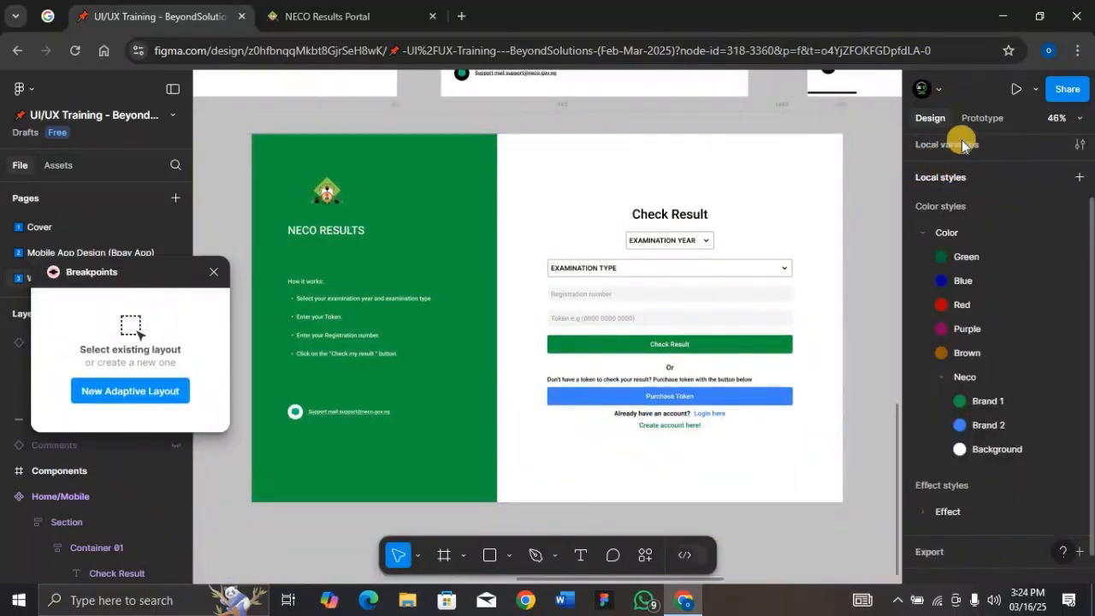
{"action": "scroll", "coordinate": [950, 154], "scroll_direction": "up", "scroll_amount": 2}
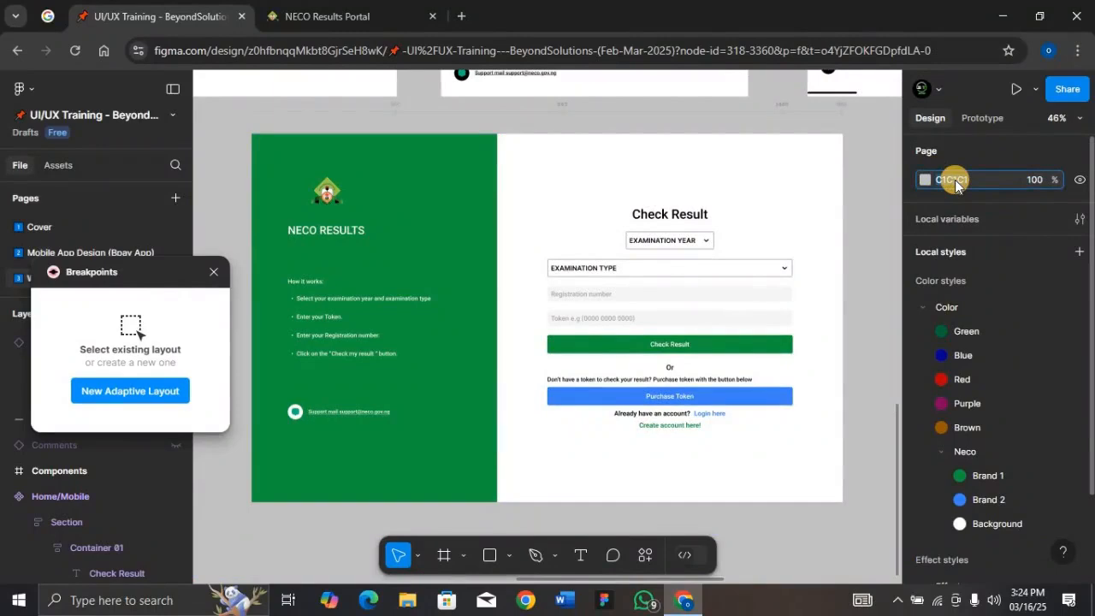
{"action": "left_click", "coordinate": [955, 186]}
{"action": "type", "text": "f4"}
{"action": "key", "text": "Return"}
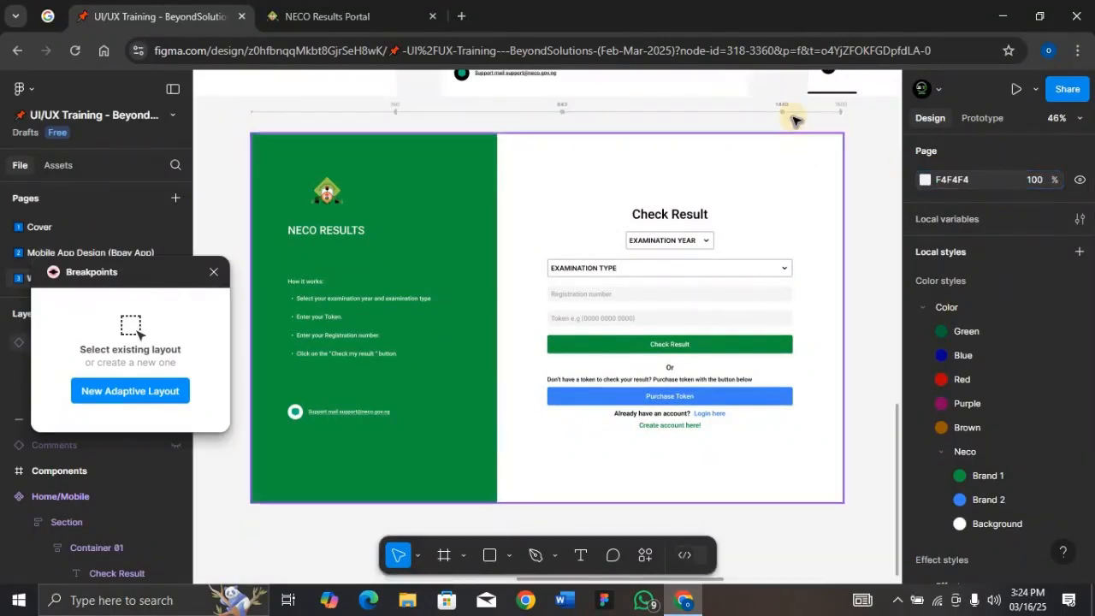
Select the Responsive Layout frame and narrow it to about 738 px wide to preview the mobile layout
{"action": "scroll", "coordinate": [765, 105], "scroll_direction": "up", "scroll_amount": 5}
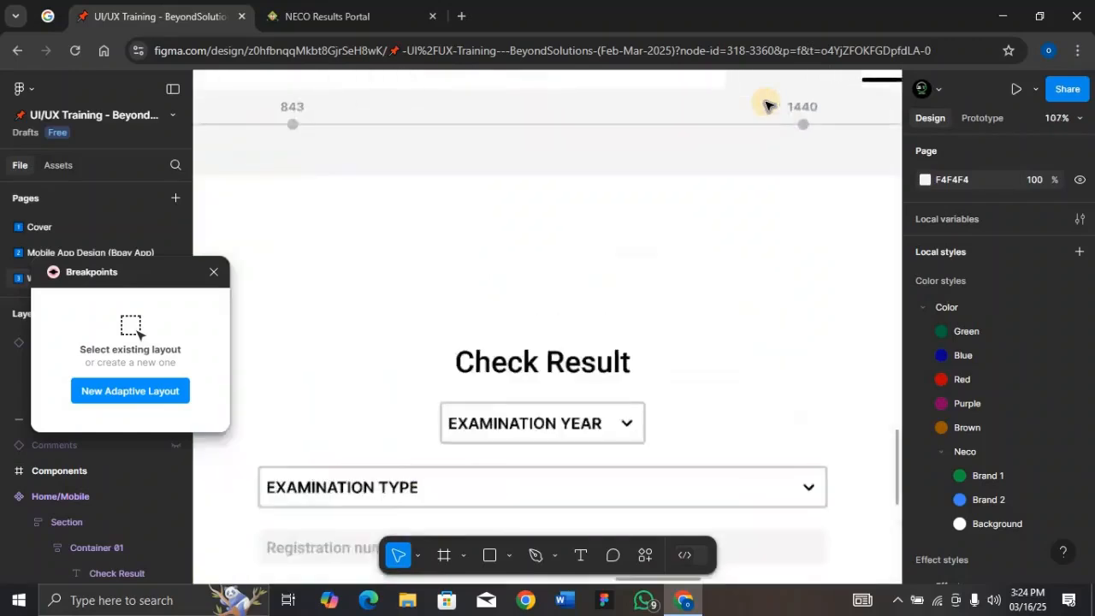
{"action": "scroll", "coordinate": [459, 122], "scroll_direction": "left", "scroll_amount": 5}
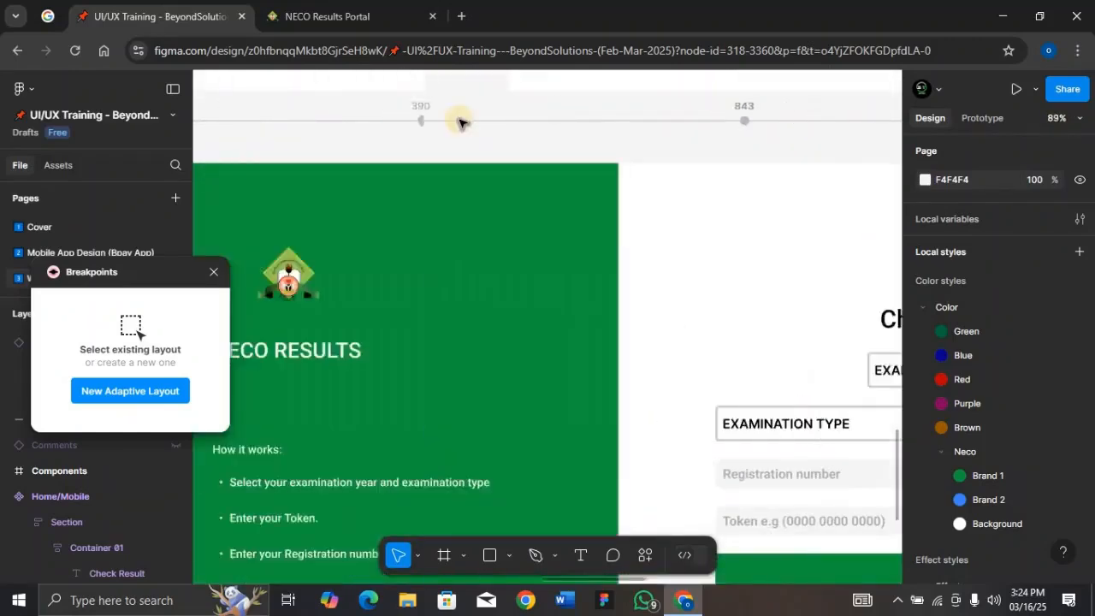
{"action": "scroll", "coordinate": [459, 122], "scroll_direction": "right", "scroll_amount": 5}
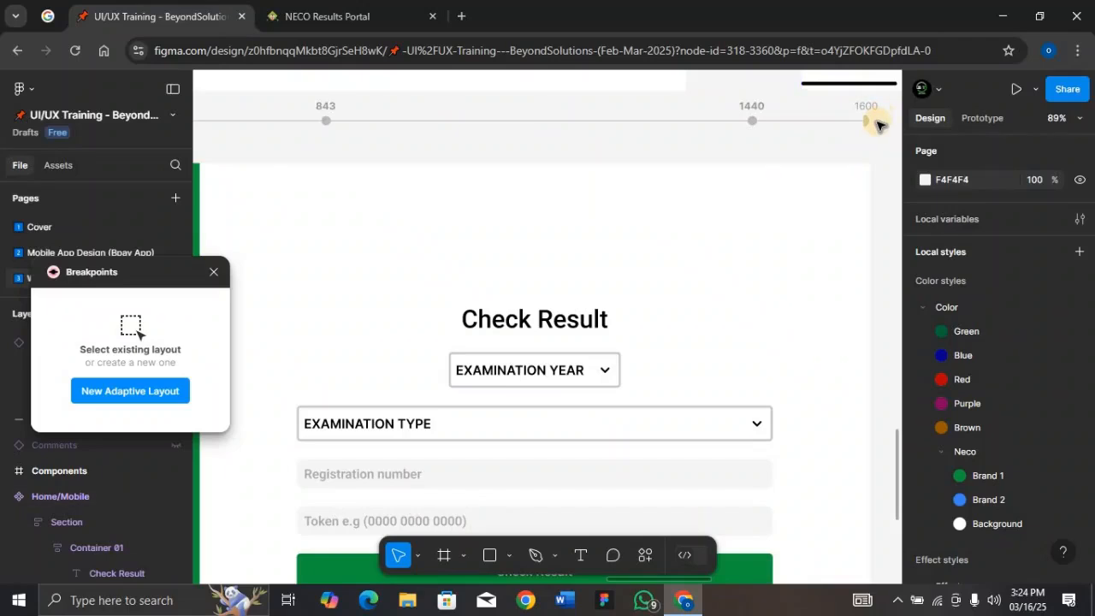
{"action": "scroll", "coordinate": [877, 125], "scroll_direction": "down", "scroll_amount": 5}
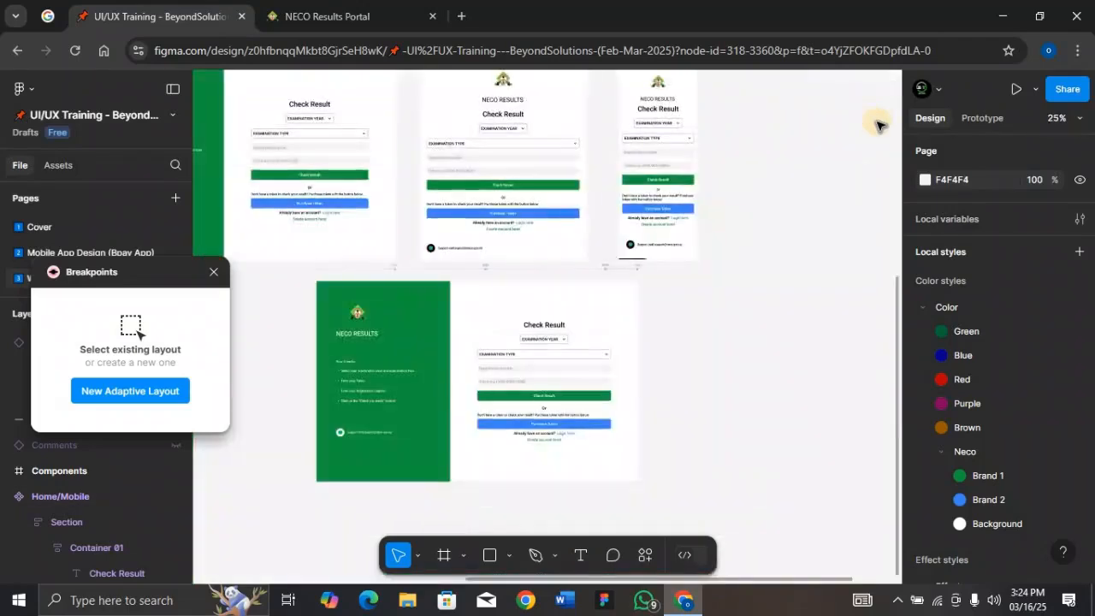
{"action": "left_click", "coordinate": [496, 310]}
{"action": "key", "text": "shift+2"}
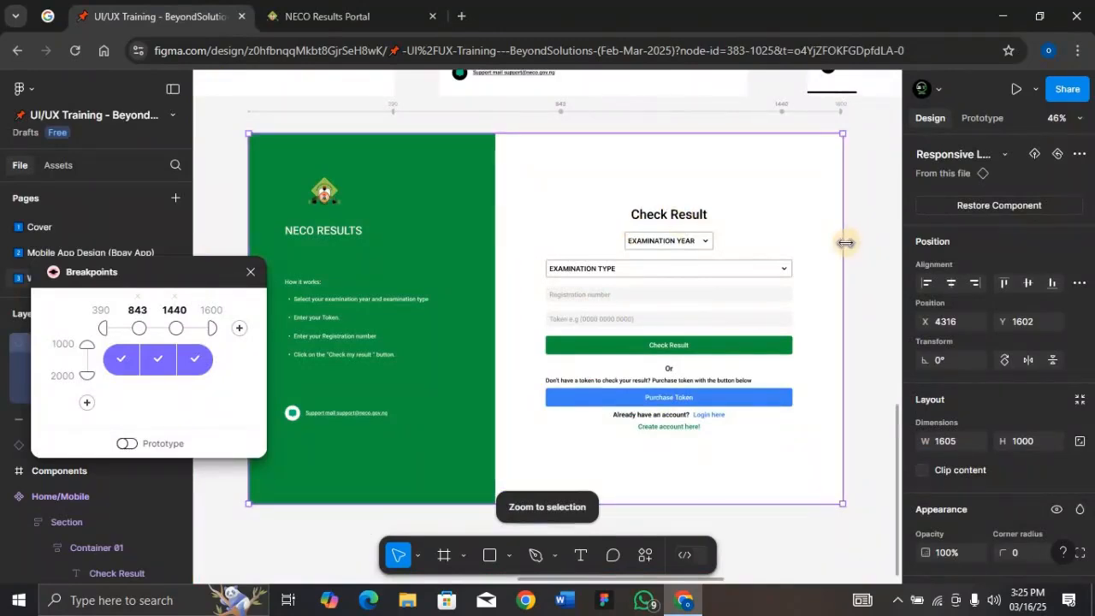
{"action": "left_click_drag", "start_coordinate": [845, 243], "coordinate": [524, 255]}
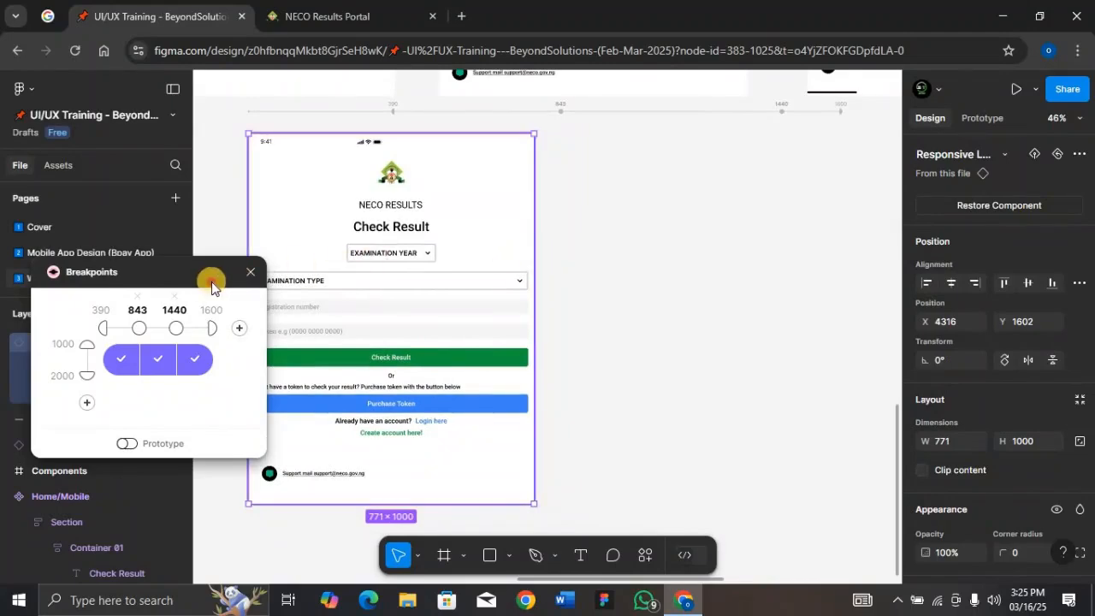
{"action": "left_click_drag", "start_coordinate": [312, 296], "coordinate": [791, 248]}
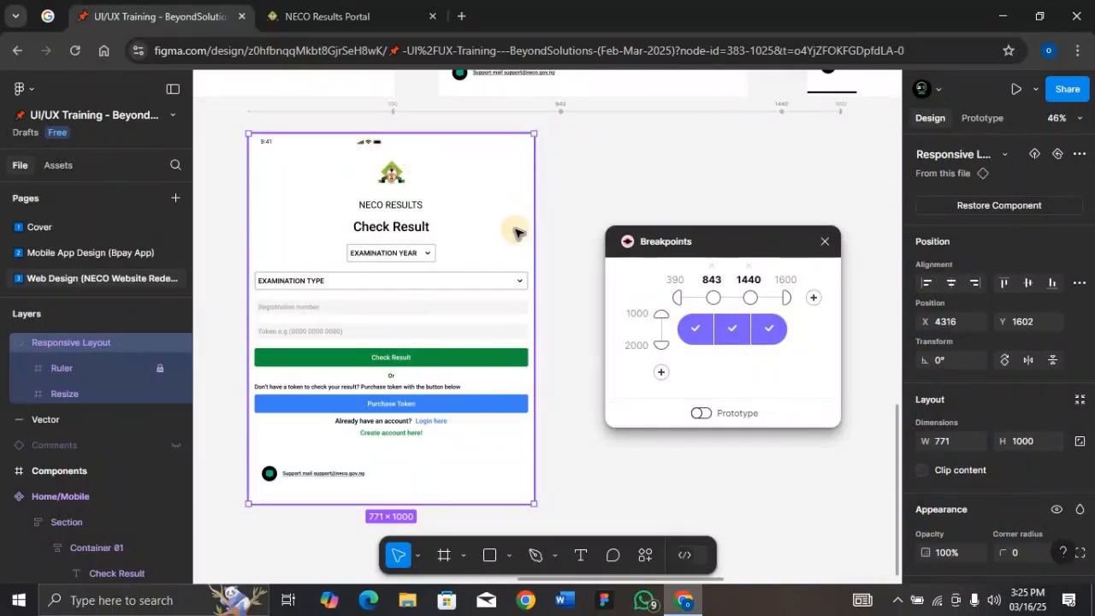
{"action": "left_click_drag", "start_coordinate": [521, 240], "coordinate": [508, 240]}
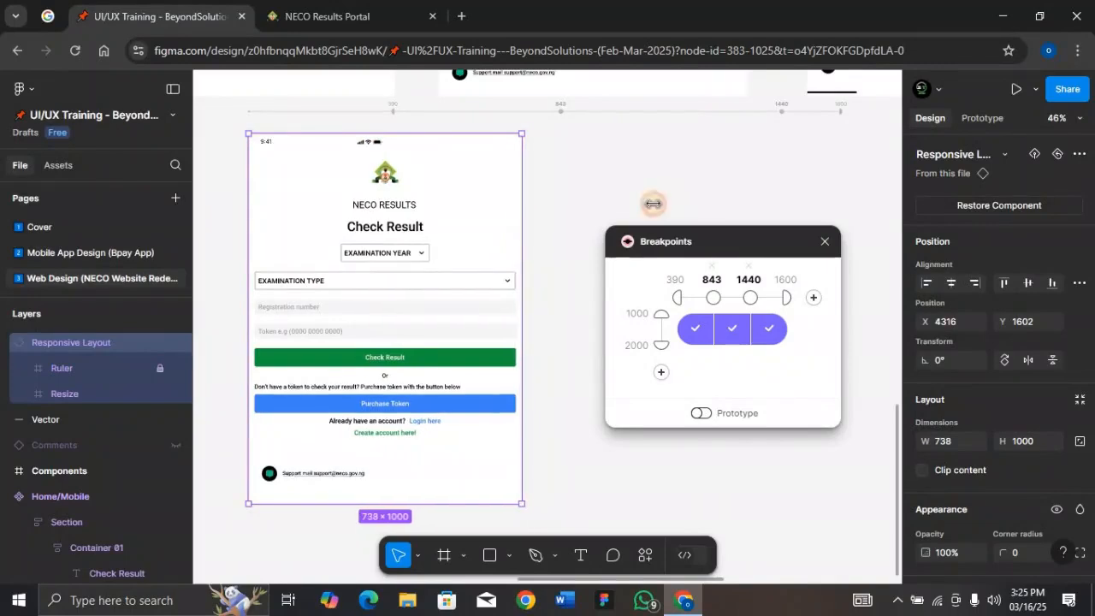
In Home/Mobile, set the status bar's horizontal constraint to Left + Right and its width to 390
{"action": "scroll", "coordinate": [654, 204], "scroll_direction": "up", "scroll_amount": 5}
{"action": "scroll", "coordinate": [655, 204], "scroll_direction": "down", "scroll_amount": 1}
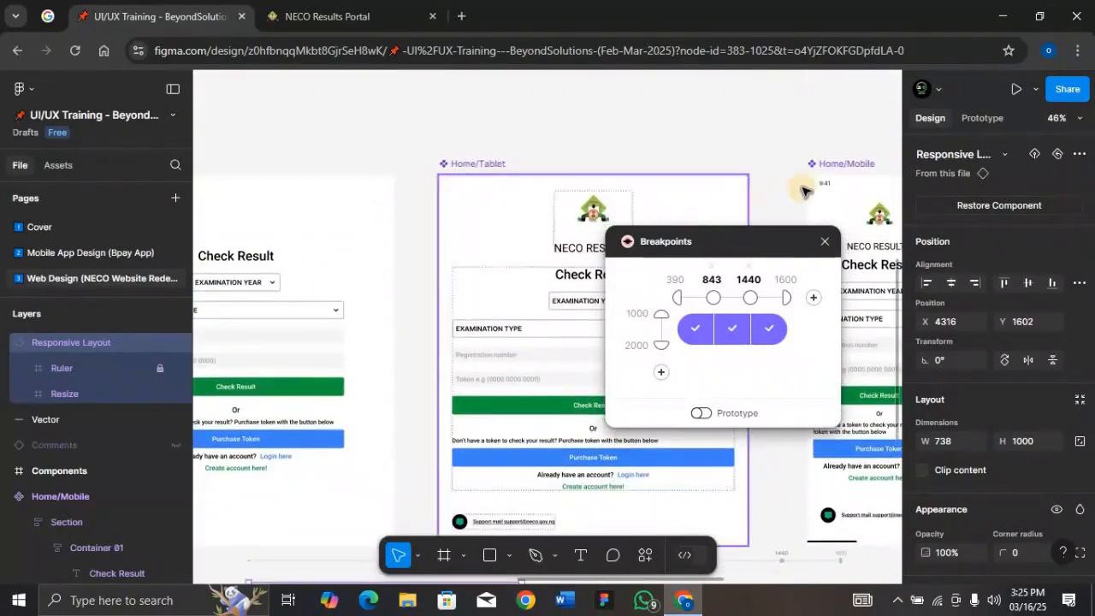
{"action": "left_click", "coordinate": [843, 186]}
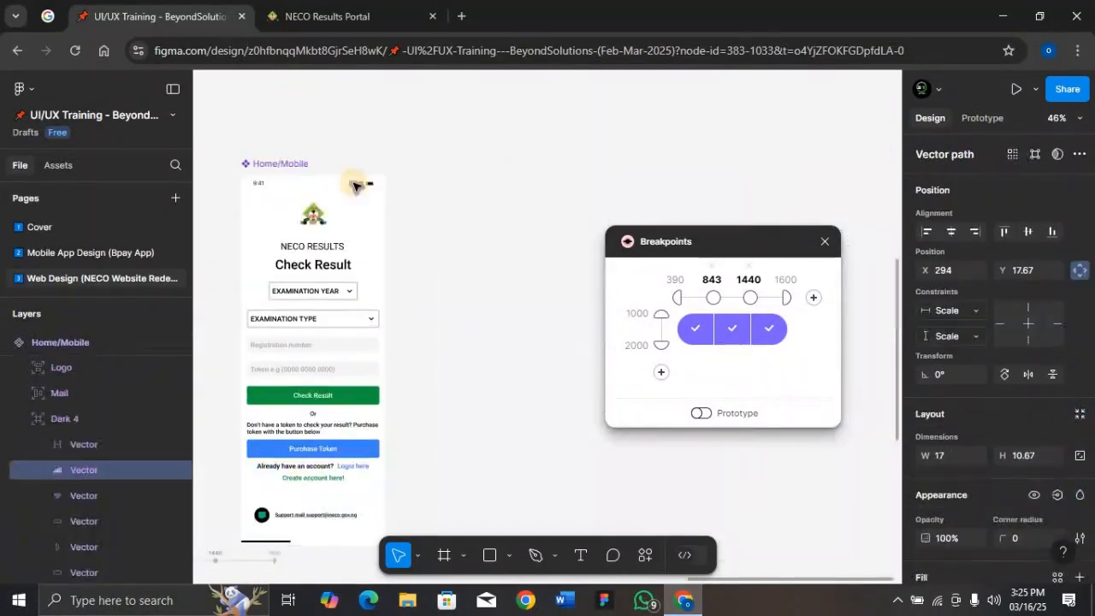
{"action": "left_click", "coordinate": [365, 183]}
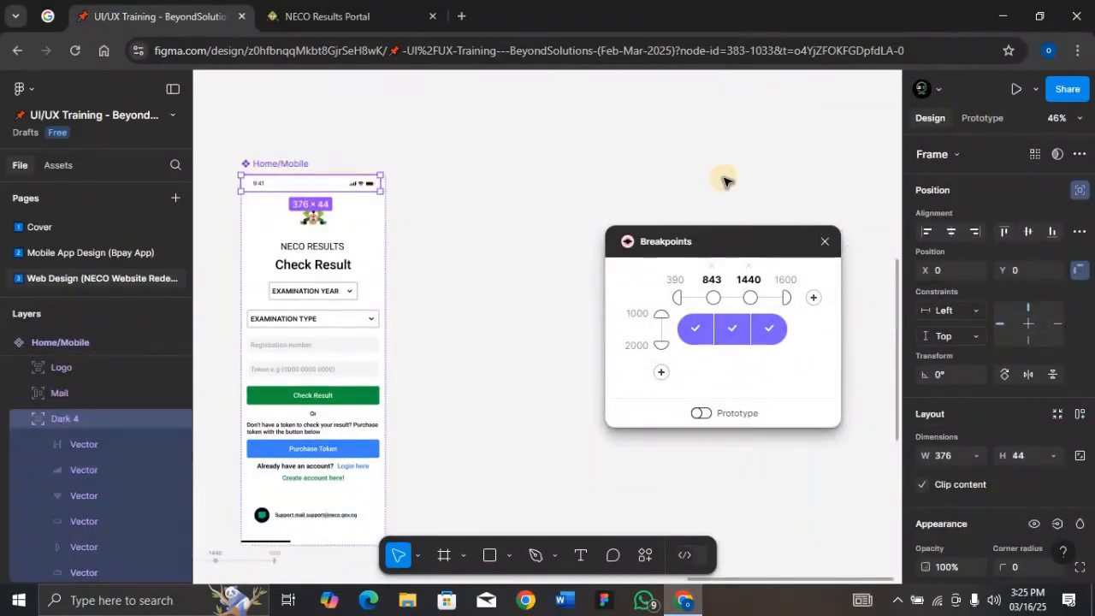
{"action": "left_click", "coordinate": [976, 315]}
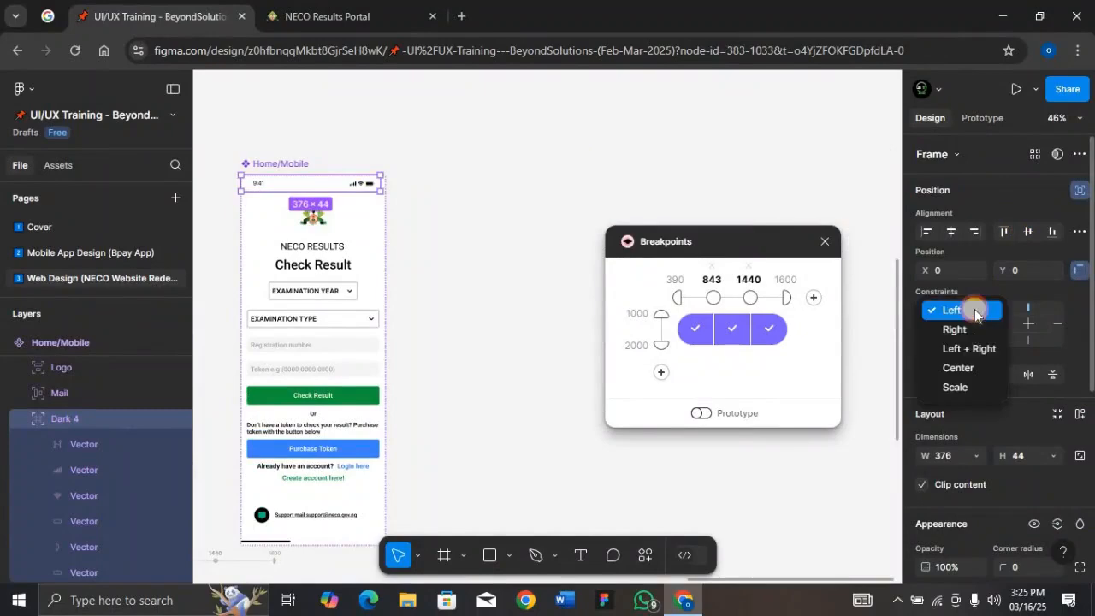
{"action": "left_click", "coordinate": [965, 348]}
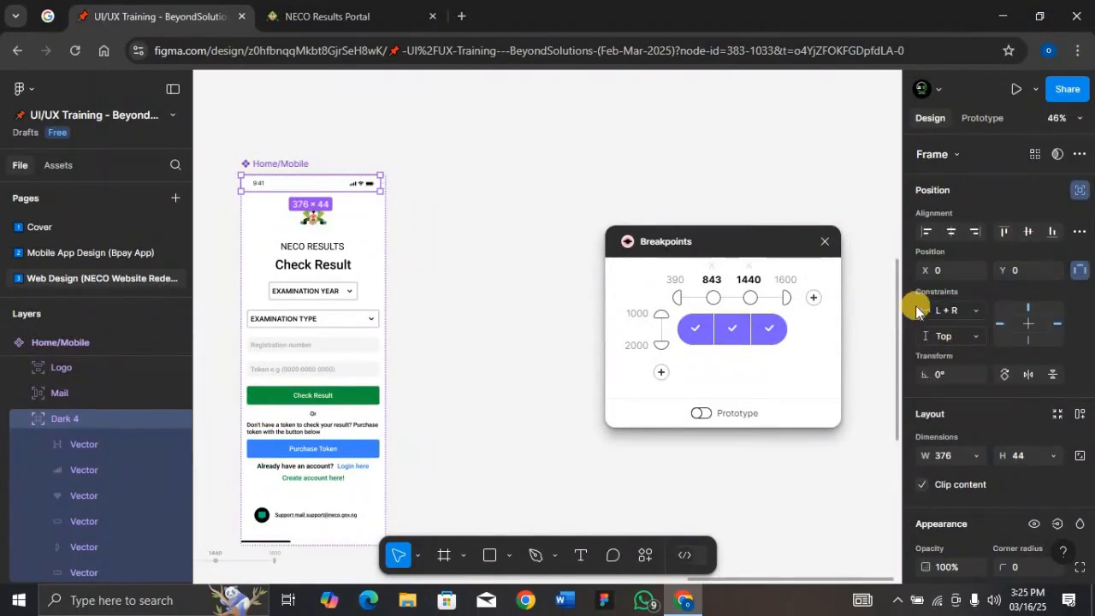
{"action": "left_click", "coordinate": [949, 455]}
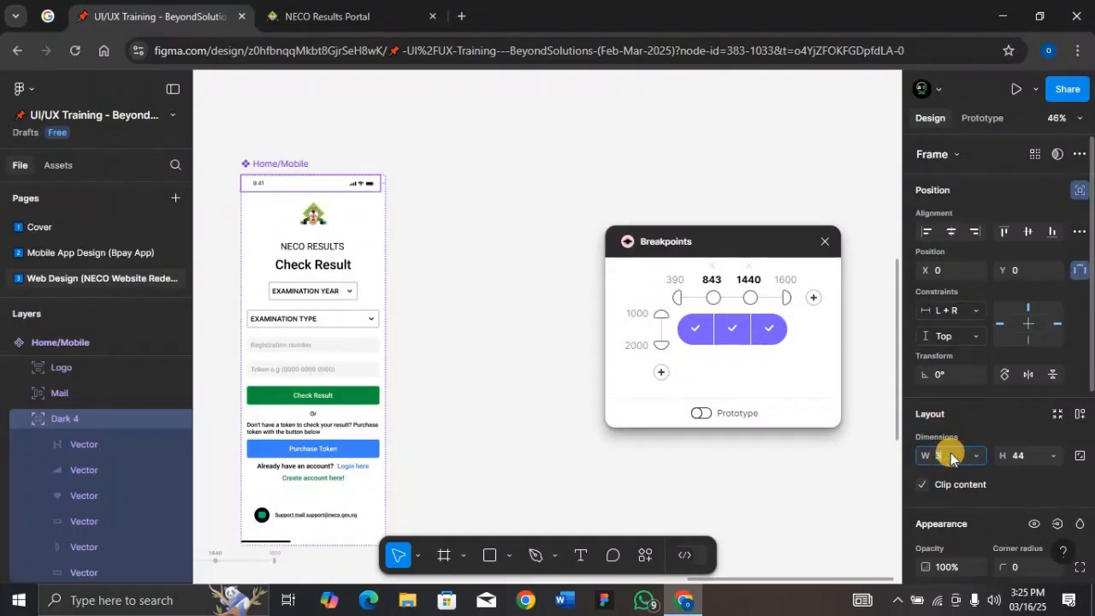
{"action": "type", "text": "390"}
{"action": "key", "text": "Return"}
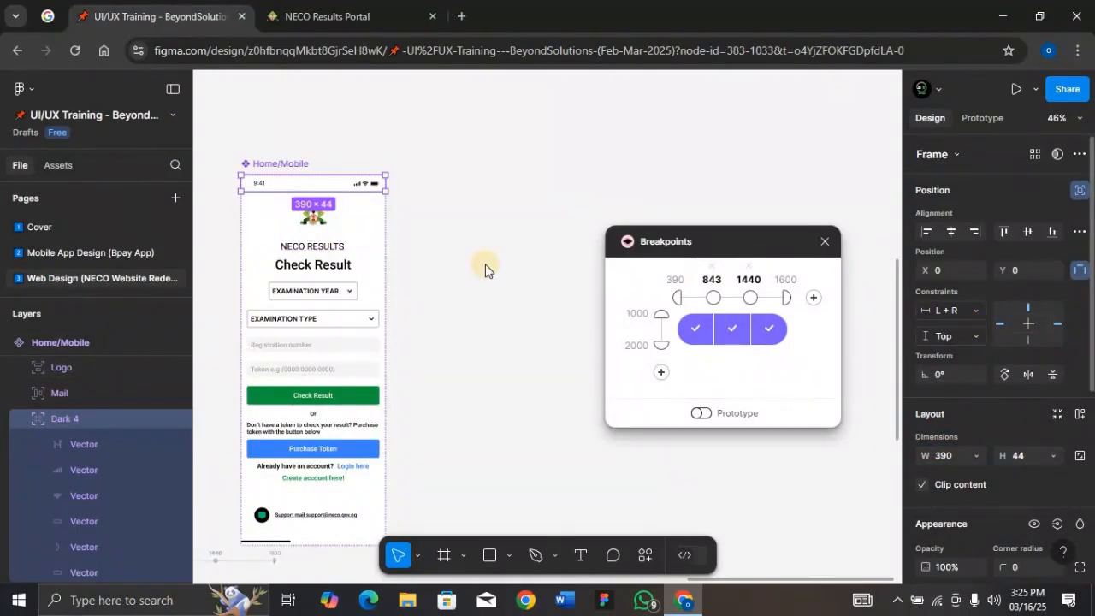
Scroll around the canvas to inspect the mobile and tablet layouts in the responsive preview
{"action": "scroll", "coordinate": [485, 269], "scroll_direction": "down", "scroll_amount": 2}
{"action": "scroll", "coordinate": [485, 269], "scroll_direction": "left", "scroll_amount": 7}
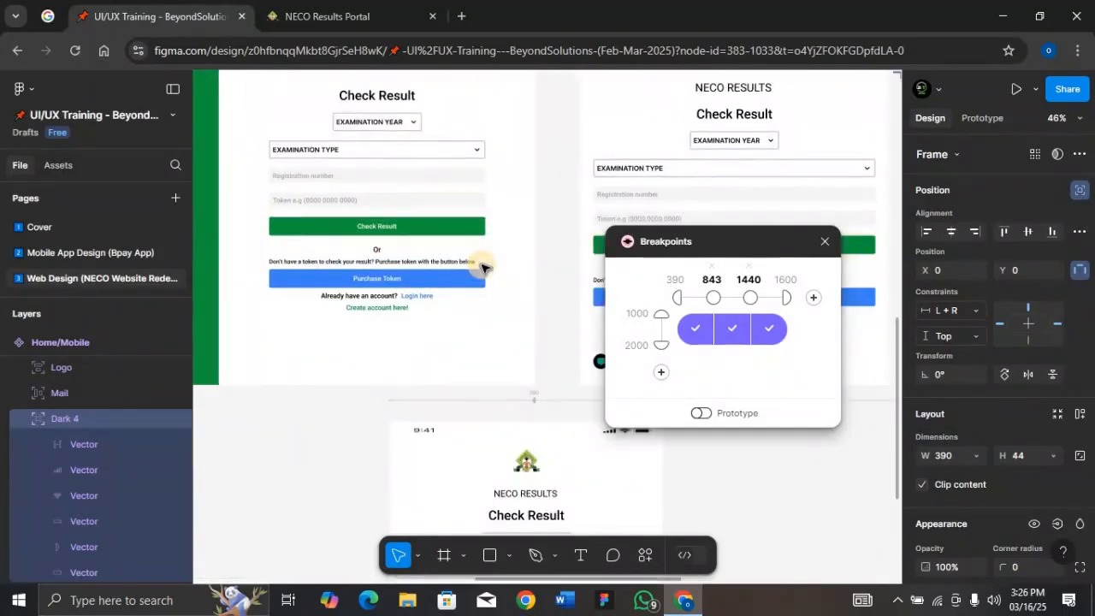
{"action": "scroll", "coordinate": [481, 268], "scroll_direction": "right", "scroll_amount": 2}
{"action": "scroll", "coordinate": [460, 385], "scroll_direction": "down", "scroll_amount": 2}
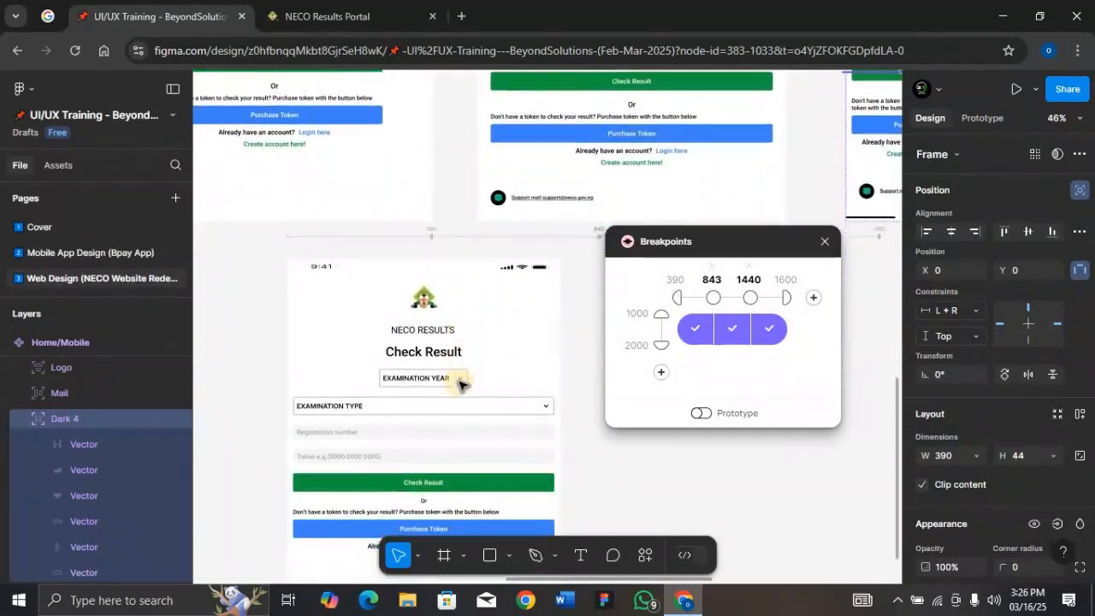
{"action": "scroll", "coordinate": [459, 384], "scroll_direction": "up", "scroll_amount": 1}
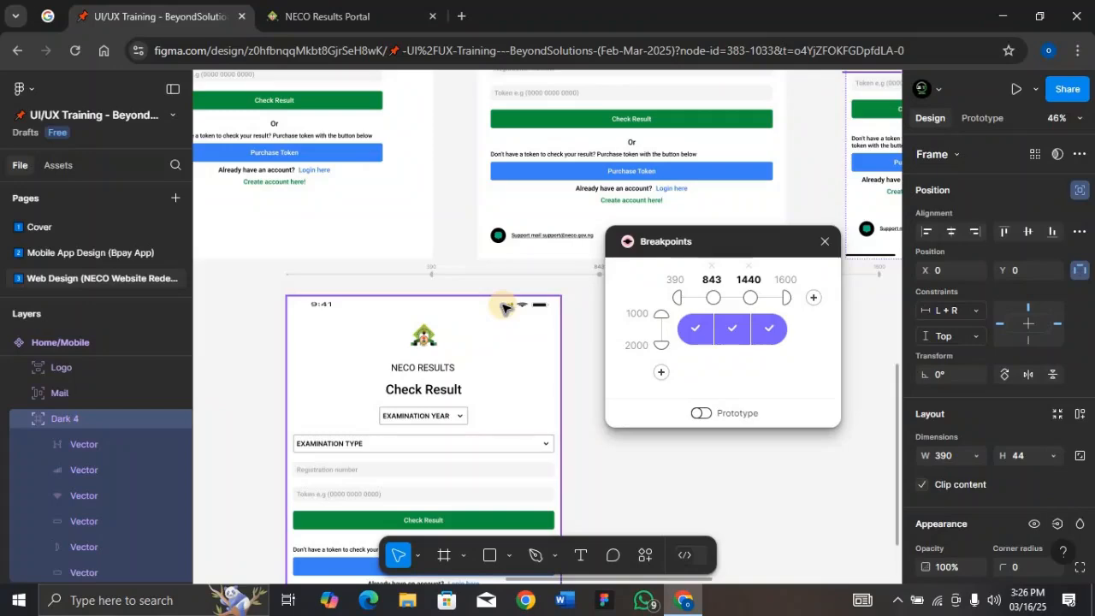
{"action": "scroll", "coordinate": [545, 196], "scroll_direction": "up", "scroll_amount": 3}
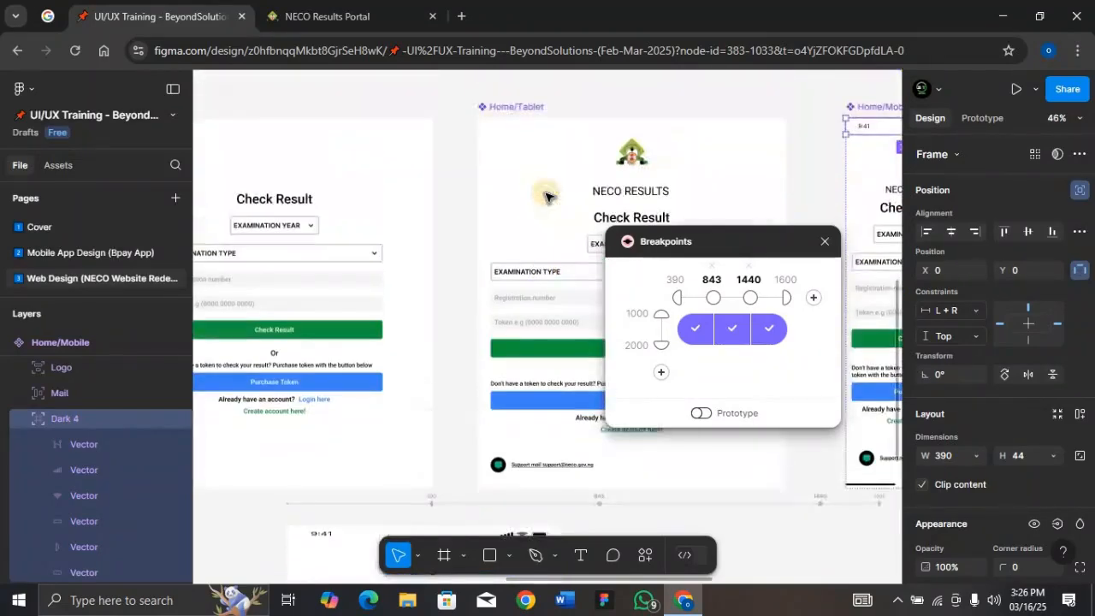
Select the status bar's contents and set the 9:41 time vector's horizontal constraint to Left
{"action": "scroll", "coordinate": [545, 196], "scroll_direction": "right", "scroll_amount": 2}
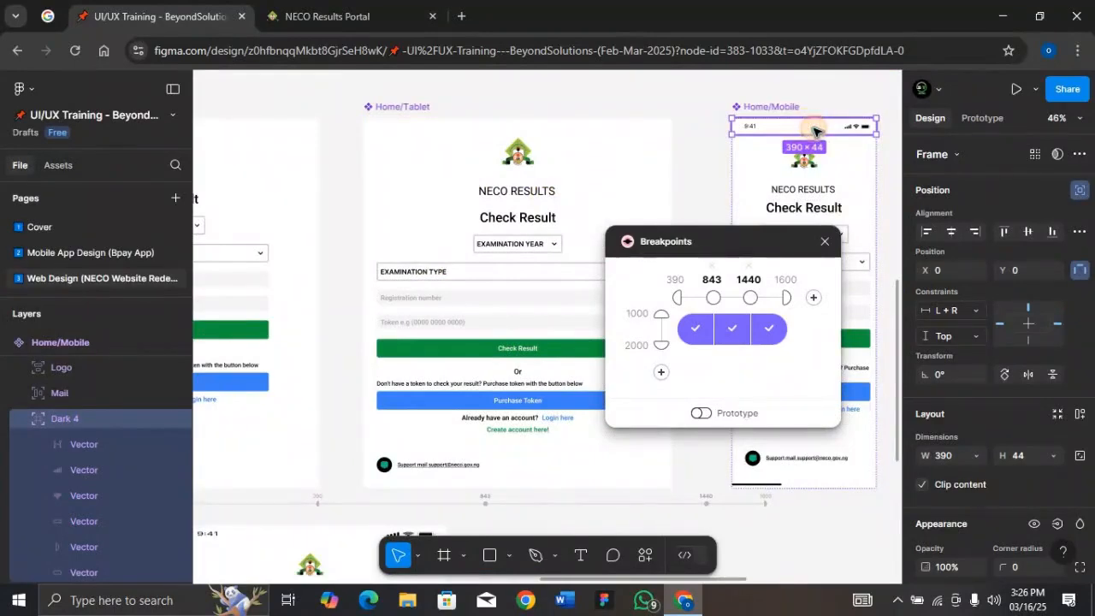
{"action": "key", "text": "Return"}
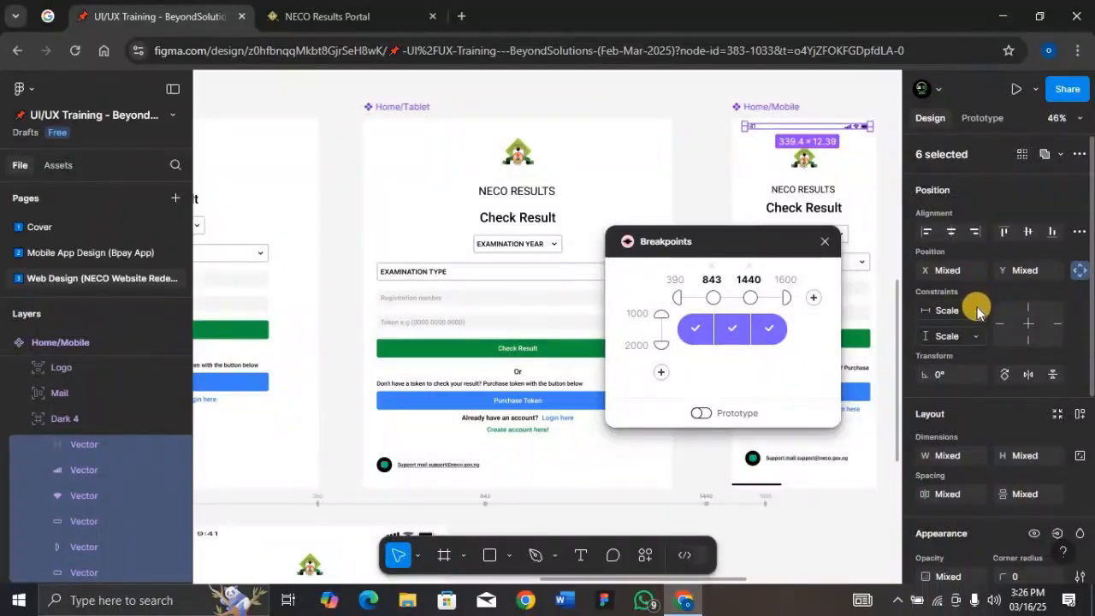
{"action": "left_click", "coordinate": [975, 312]}
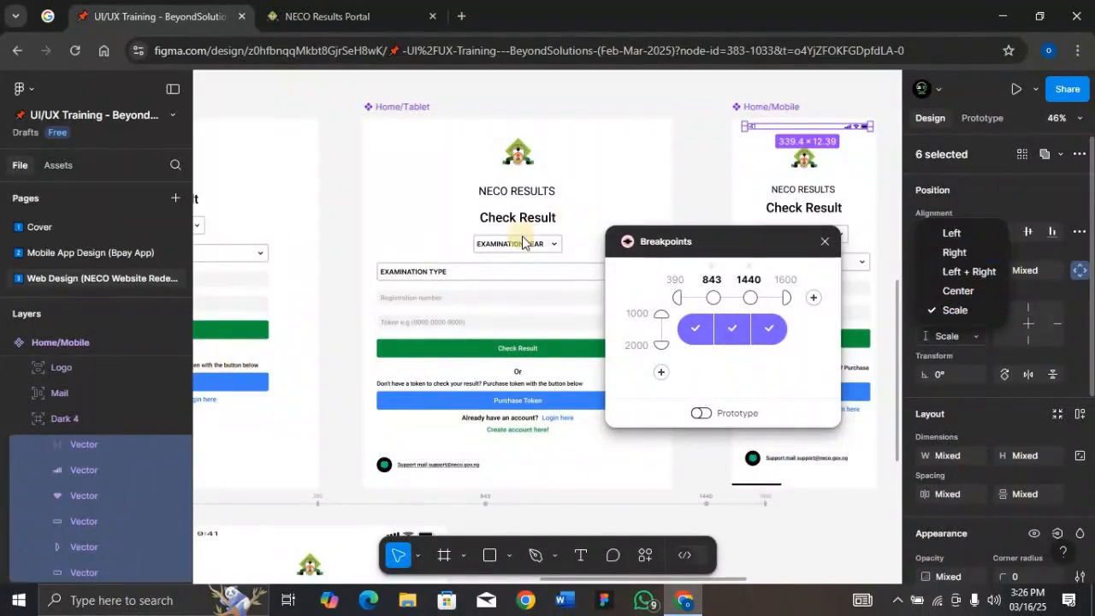
{"action": "left_click", "coordinate": [98, 442]}
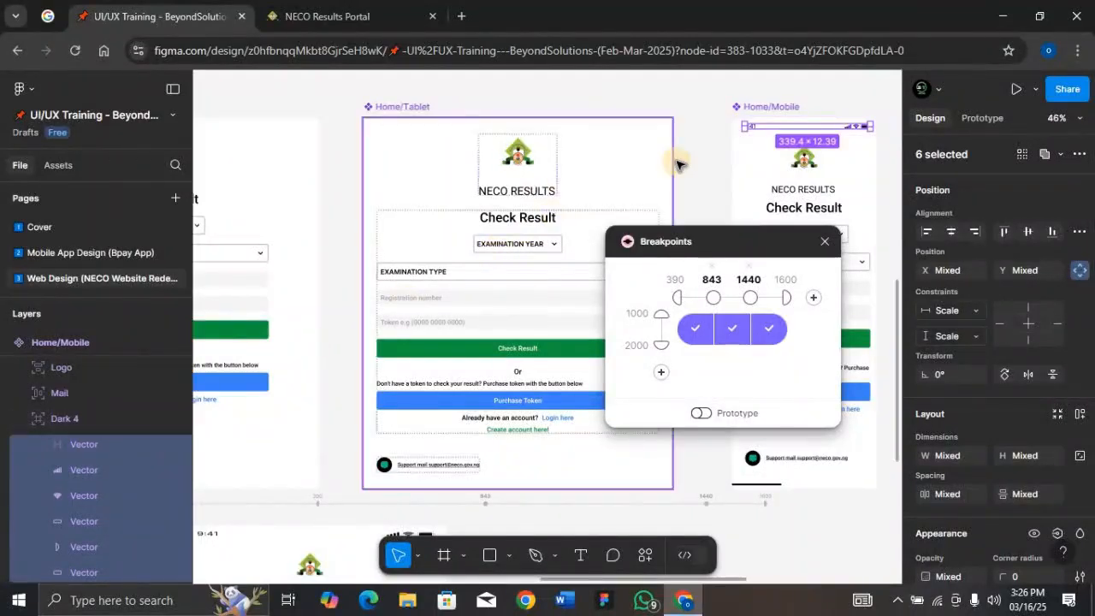
{"action": "key", "text": "shift+2"}
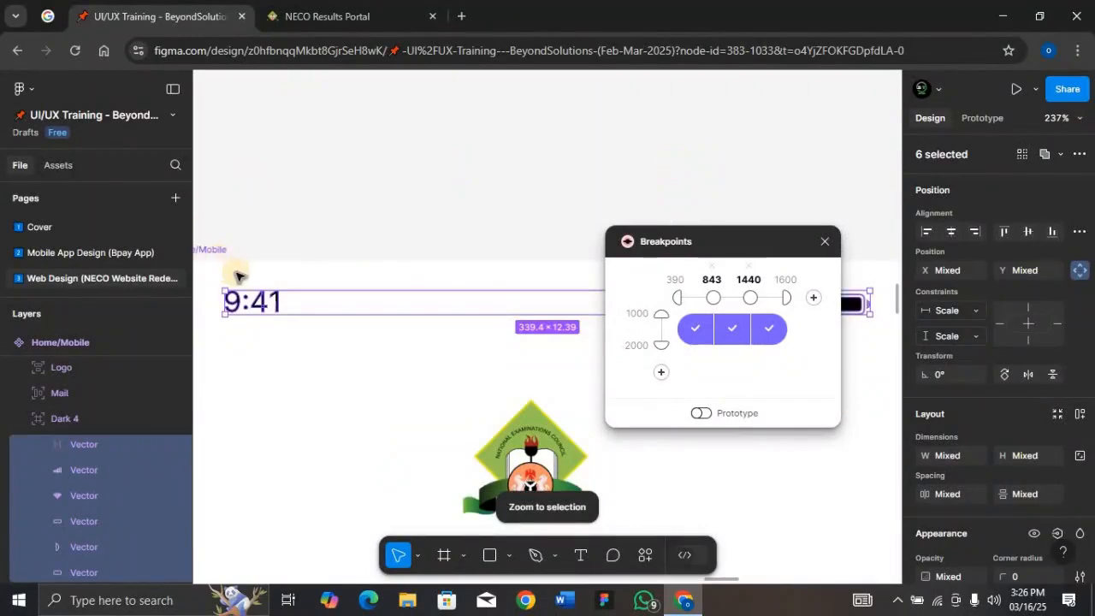
{"action": "left_click", "coordinate": [280, 302]}
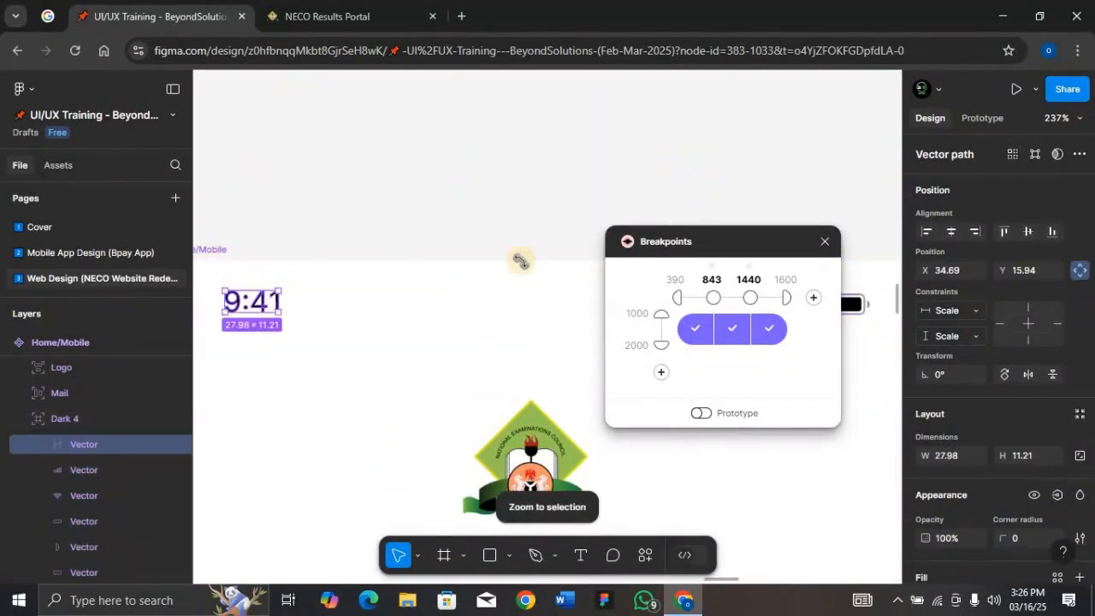
{"action": "left_click", "coordinate": [972, 312]}
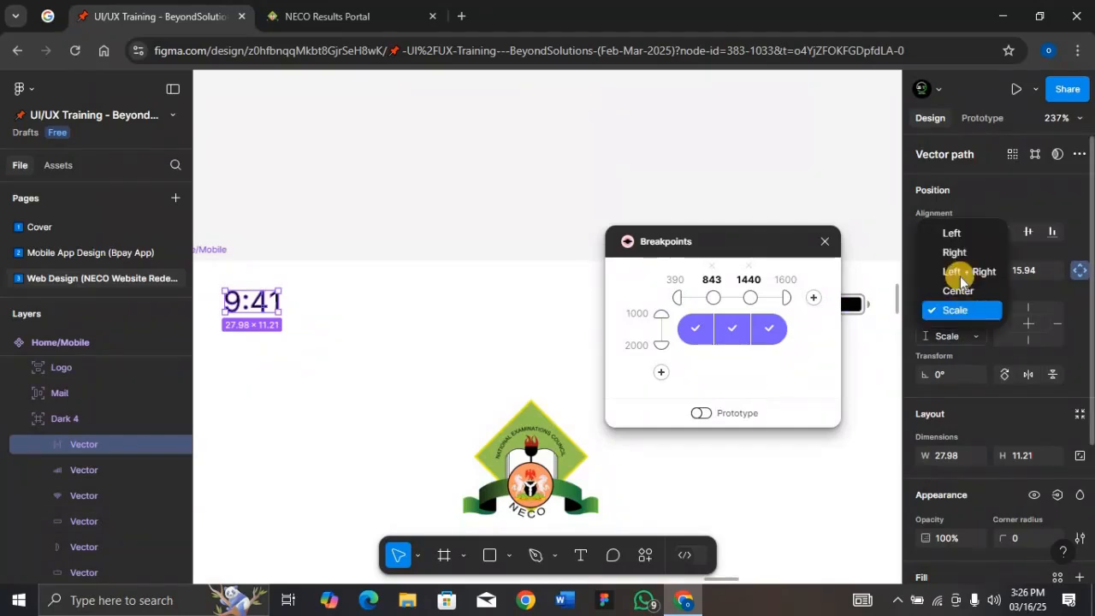
{"action": "left_click", "coordinate": [953, 233]}
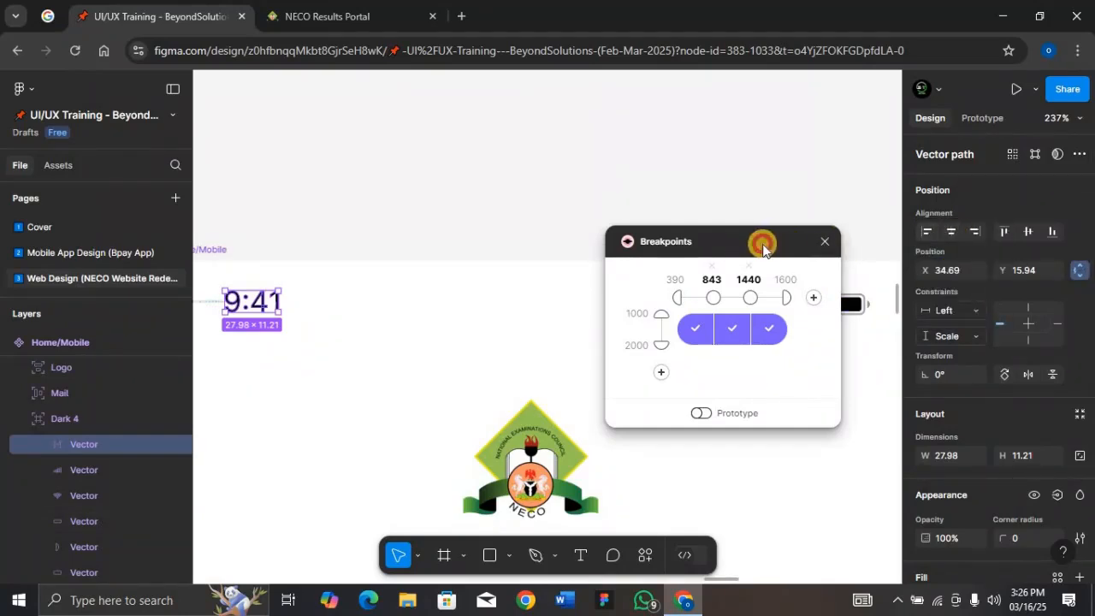
Select the signal, Wi-Fi and battery icons together and set their constraints to Right and Top
{"action": "left_click_drag", "start_coordinate": [761, 242], "coordinate": [421, 240]}
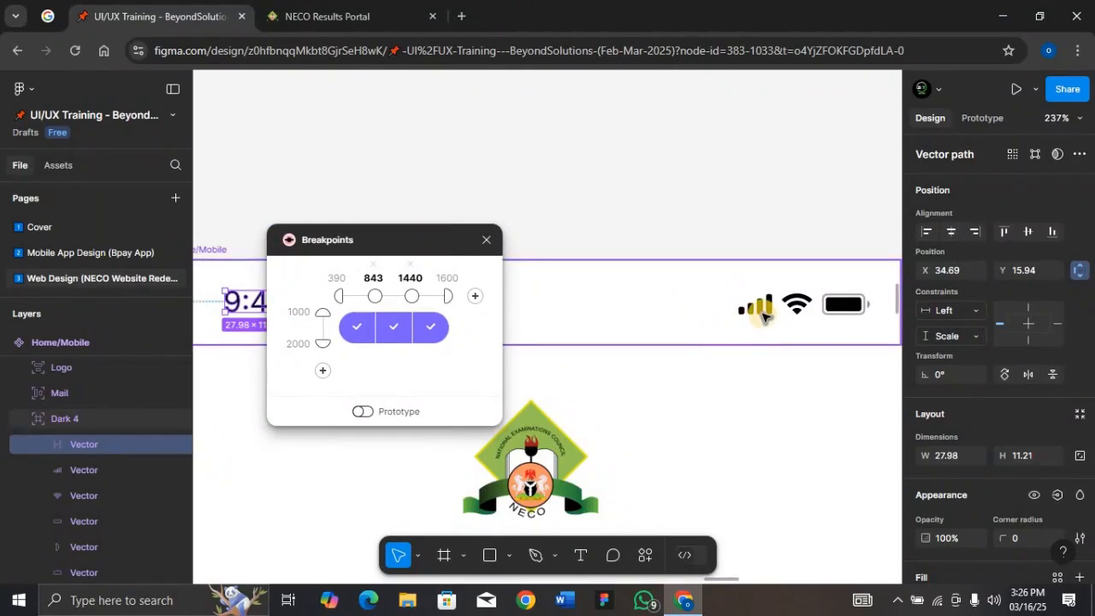
{"action": "left_click", "coordinate": [755, 306]}
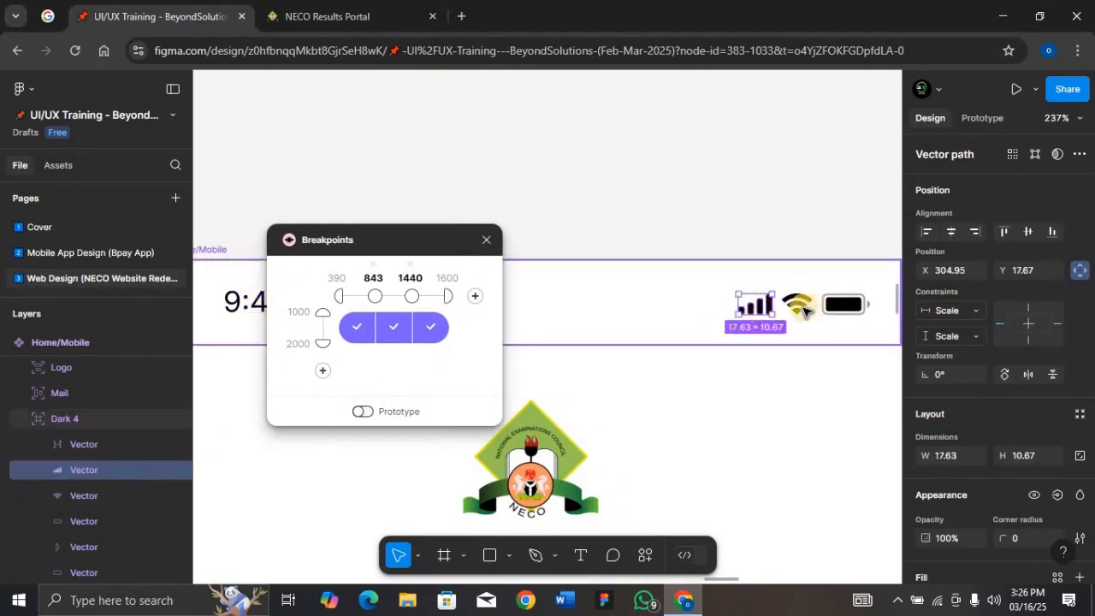
{"action": "left_click", "coordinate": [796, 306], "text": "shift"}
{"action": "left_click", "coordinate": [829, 307], "text": "shift"}
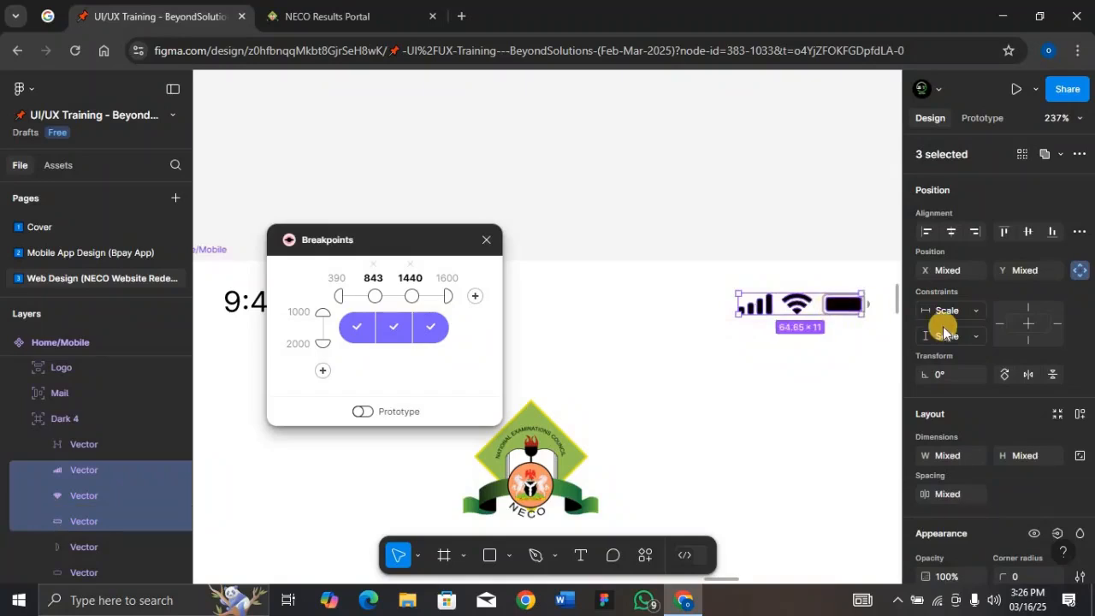
{"action": "left_click", "coordinate": [979, 342]}
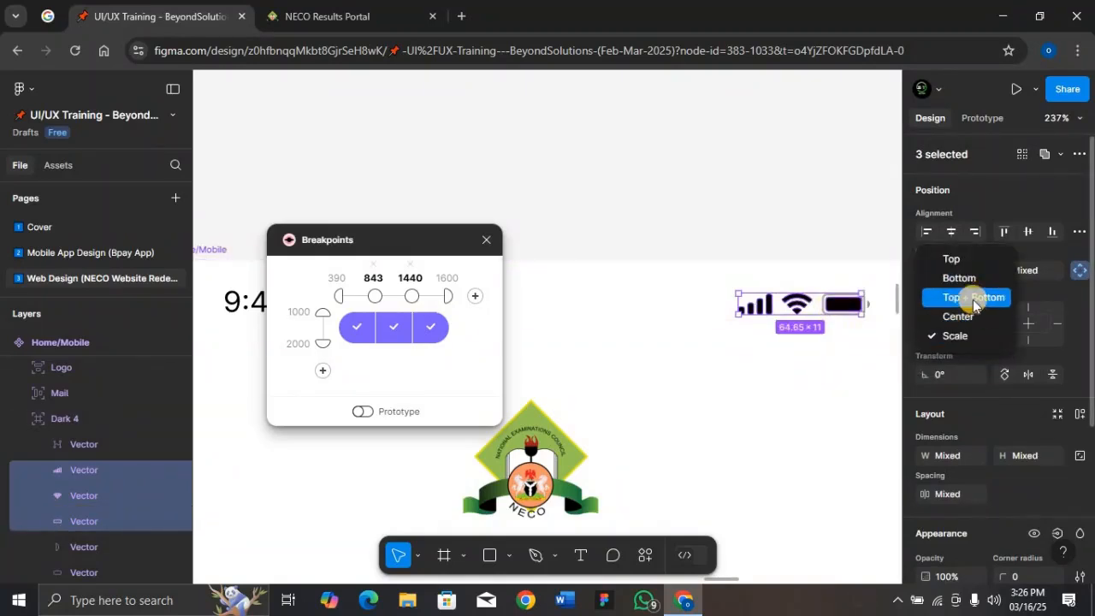
{"action": "left_click", "coordinate": [1052, 349]}
{"action": "left_click", "coordinate": [976, 313]}
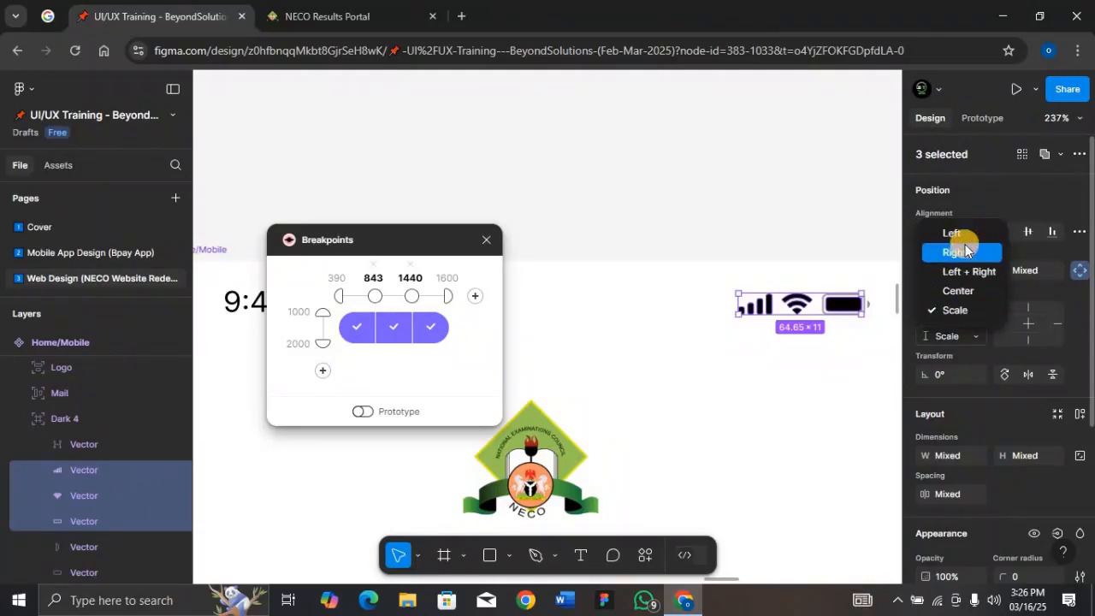
{"action": "left_click", "coordinate": [965, 250]}
{"action": "left_click", "coordinate": [972, 336]}
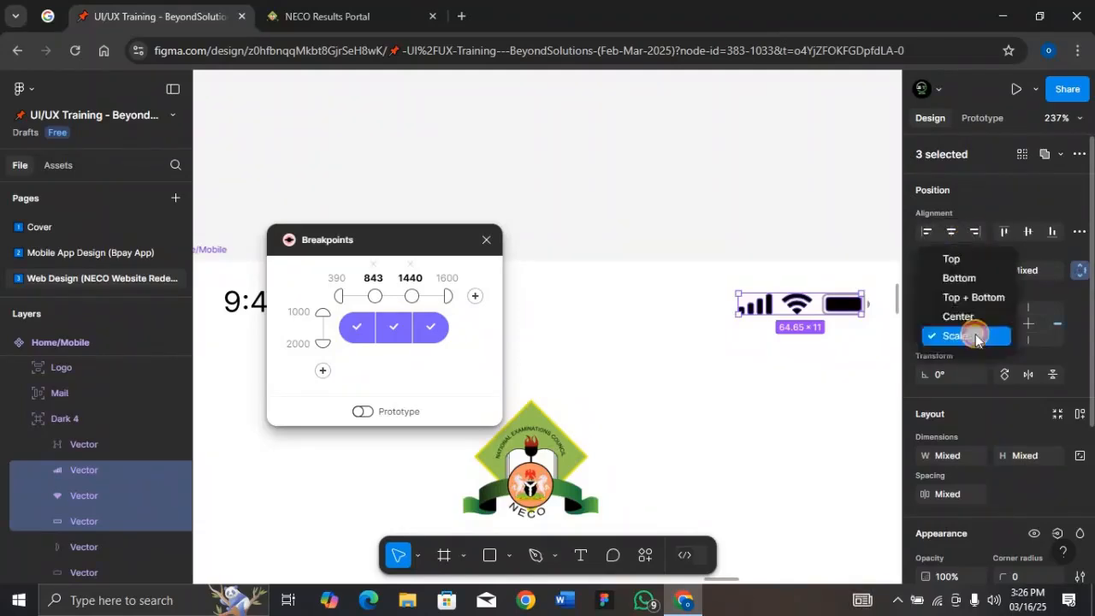
{"action": "left_click", "coordinate": [966, 261]}
Set the 9:41 time vector's vertical constraint to Top
{"action": "left_click", "coordinate": [246, 297]}
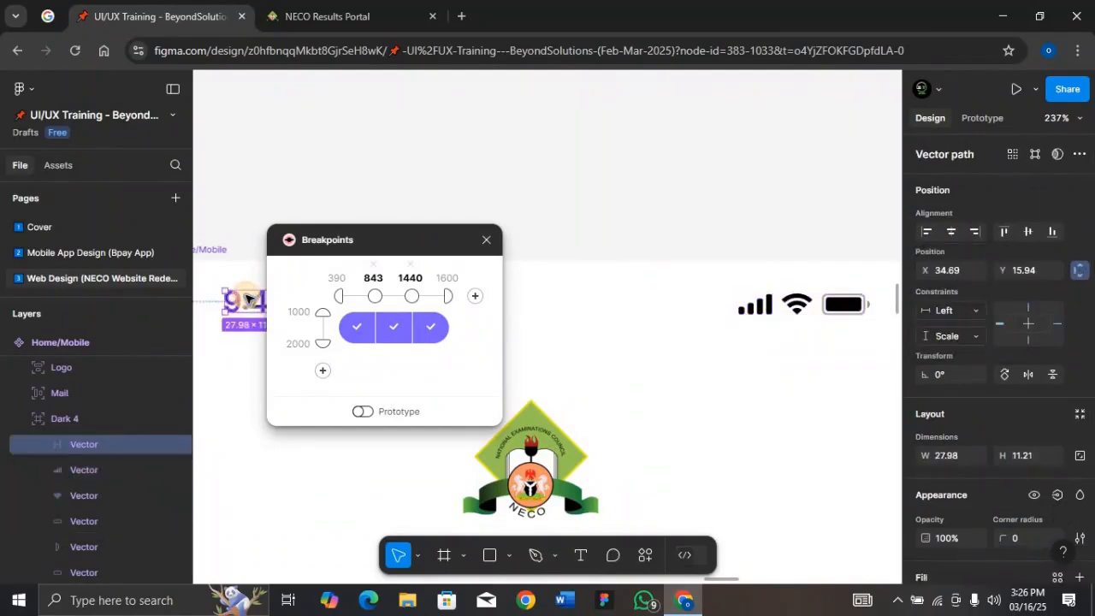
{"action": "left_click", "coordinate": [971, 336]}
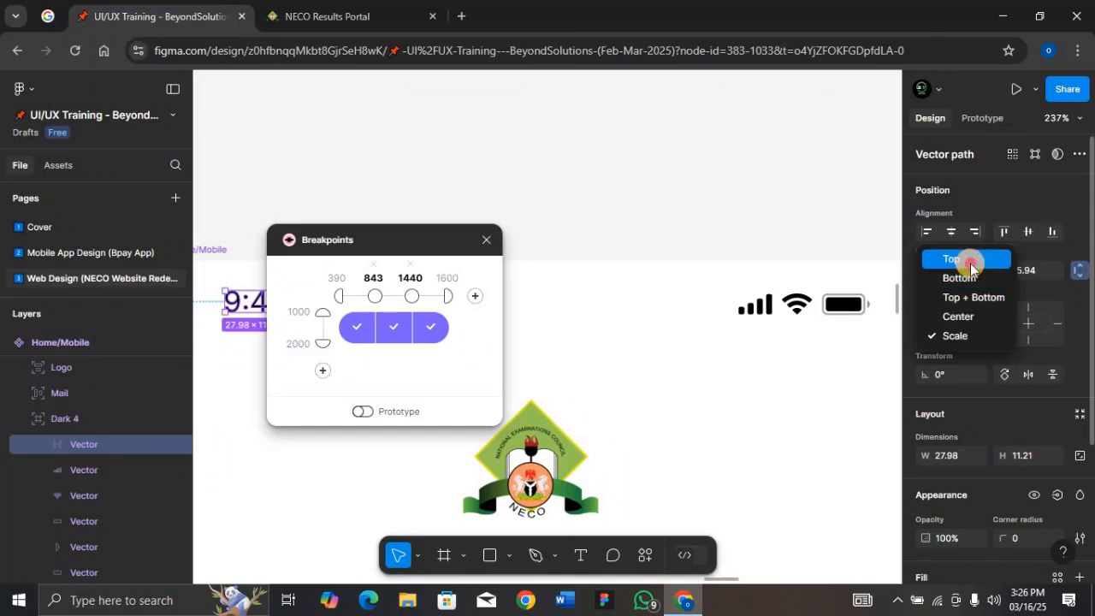
{"action": "left_click", "coordinate": [970, 262]}
Pan across the canvas to review the tablet and mobile frames of the responsive layout
{"action": "scroll", "coordinate": [565, 220], "scroll_direction": "down", "scroll_amount": 5}
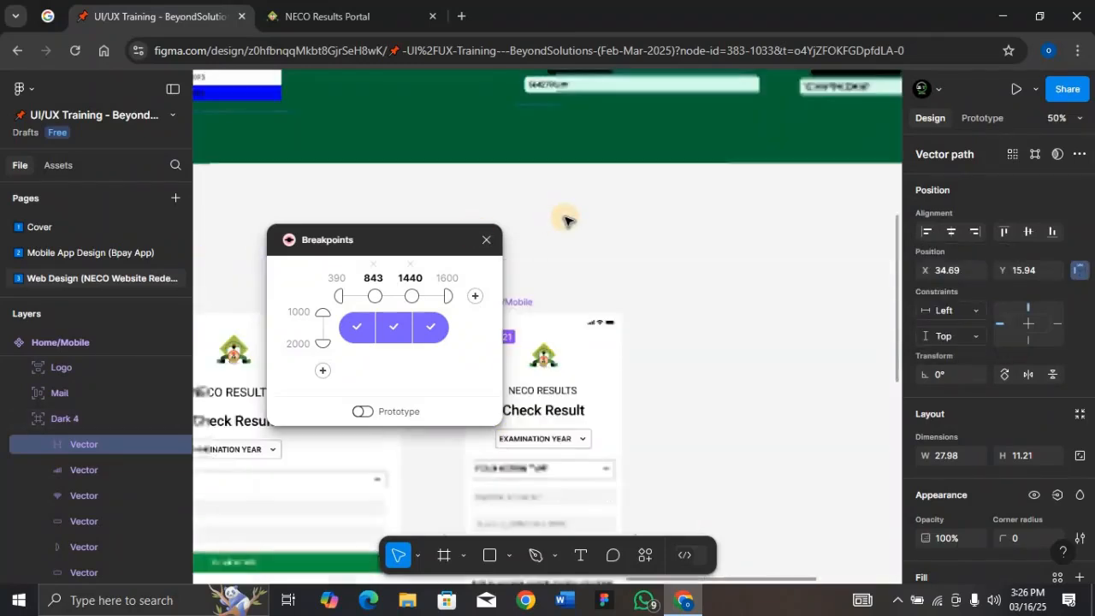
{"action": "left_click_drag", "start_coordinate": [796, 214], "coordinate": [916, 196]}
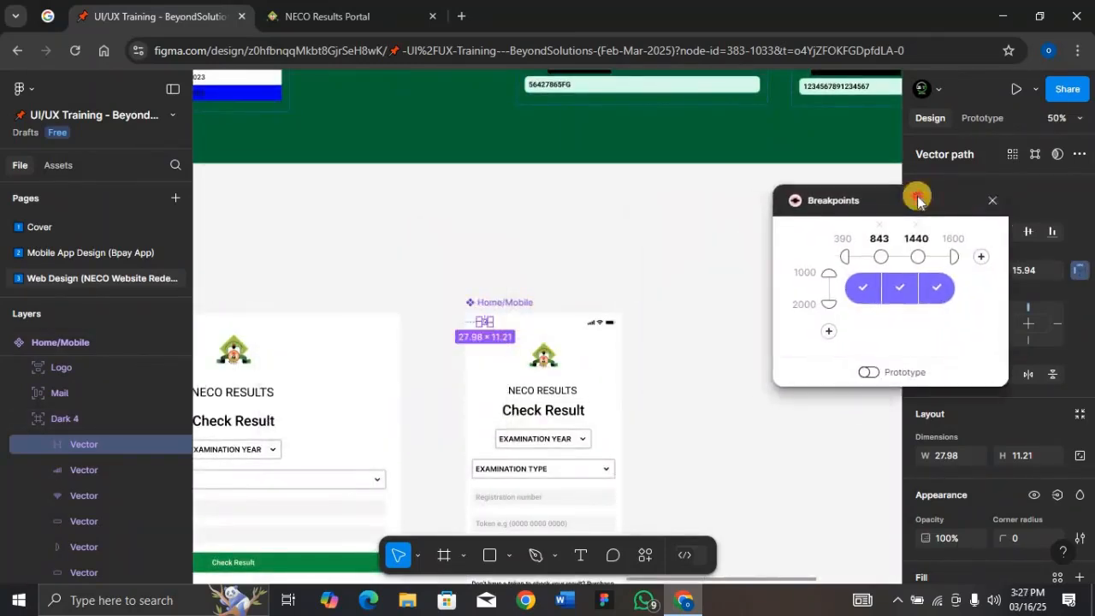
{"action": "scroll", "coordinate": [550, 325], "scroll_direction": "down", "scroll_amount": 5}
{"action": "scroll", "coordinate": [548, 332], "scroll_direction": "down", "scroll_amount": 3}
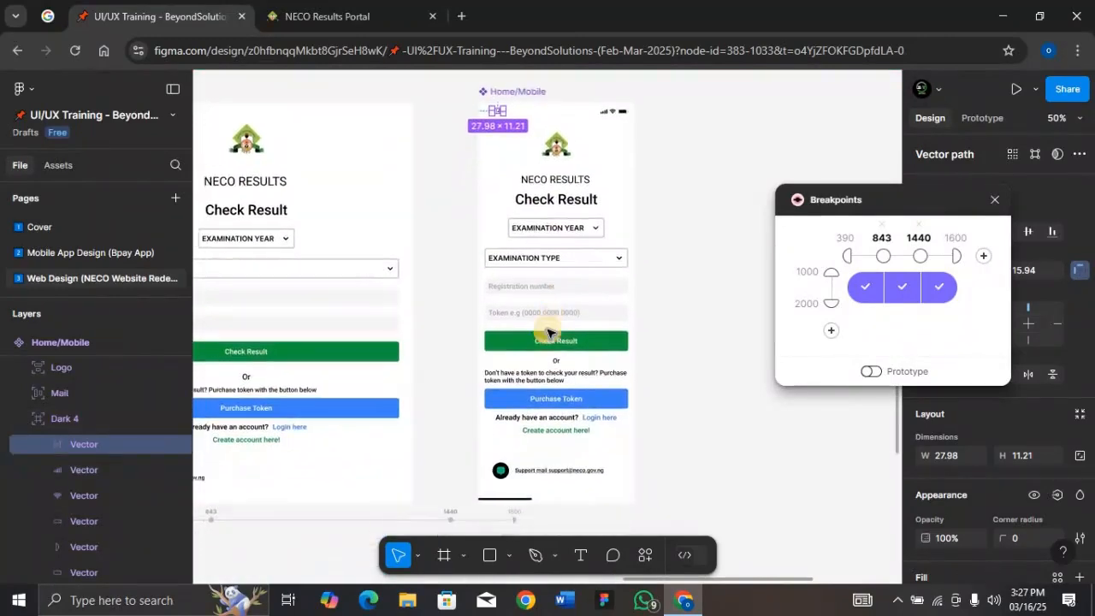
{"action": "scroll", "coordinate": [547, 332], "scroll_direction": "left", "scroll_amount": 4}
{"action": "scroll", "coordinate": [548, 332], "scroll_direction": "left", "scroll_amount": 10}
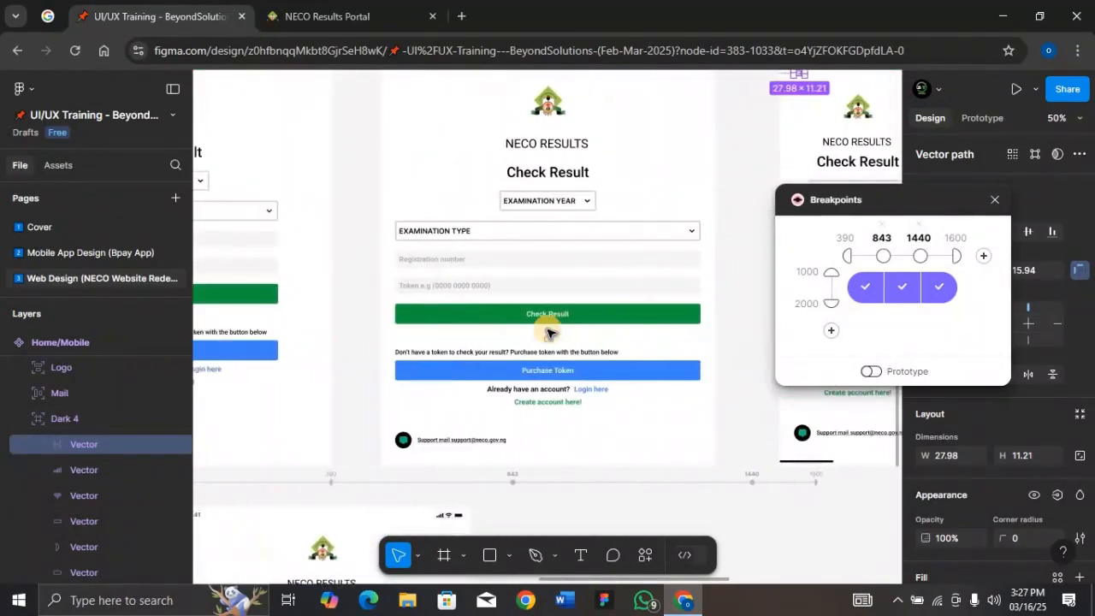
{"action": "scroll", "coordinate": [548, 332], "scroll_direction": "down", "scroll_amount": 7}
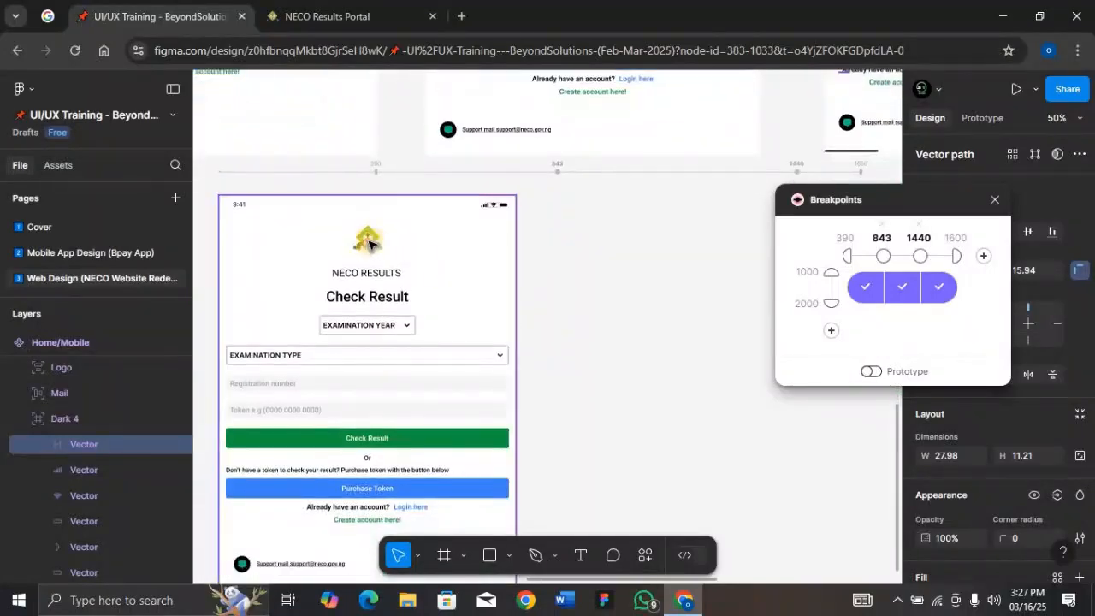
{"action": "scroll", "coordinate": [377, 261], "scroll_direction": "down", "scroll_amount": 1}
{"action": "scroll", "coordinate": [387, 239], "scroll_direction": "down", "scroll_amount": 3}
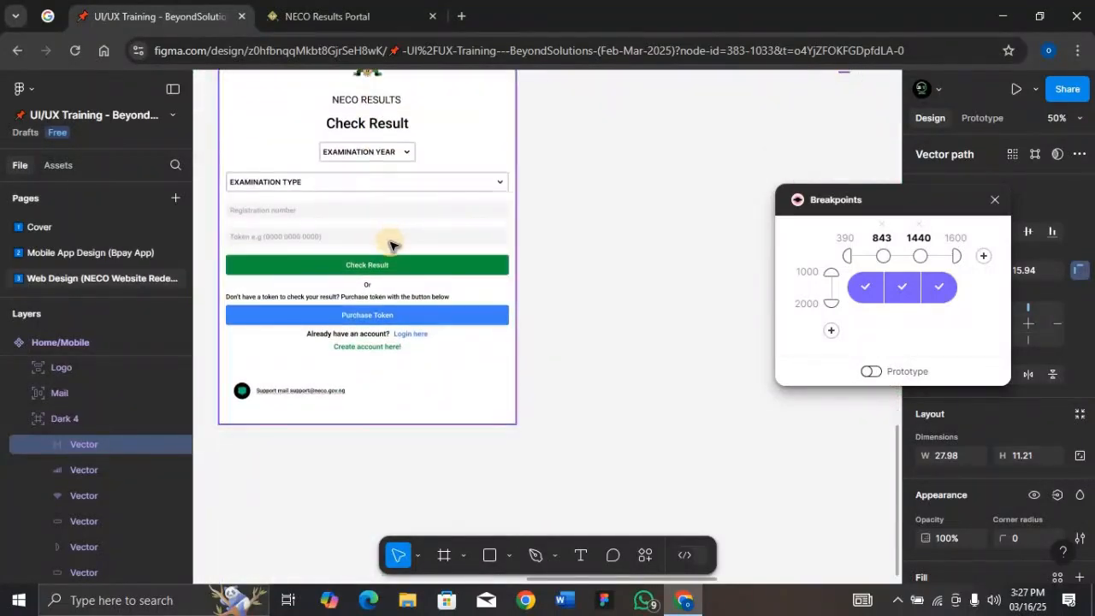
{"action": "scroll", "coordinate": [390, 246], "scroll_direction": "up", "scroll_amount": 3}
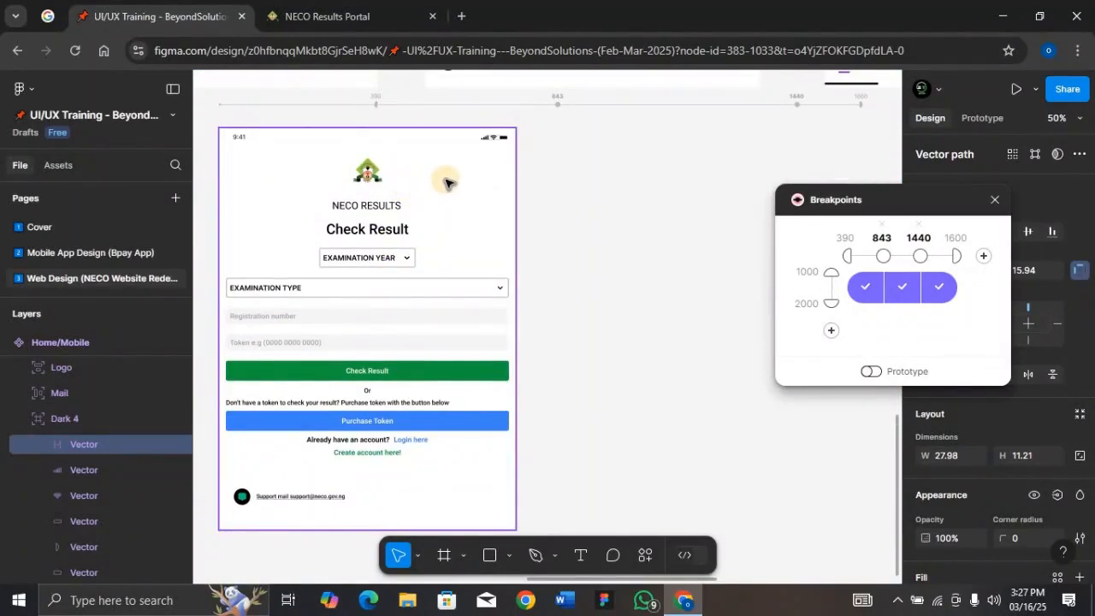
{"action": "scroll", "coordinate": [445, 182], "scroll_direction": "up", "scroll_amount": 8}
{"action": "scroll", "coordinate": [445, 182], "scroll_direction": "down", "scroll_amount": 9}
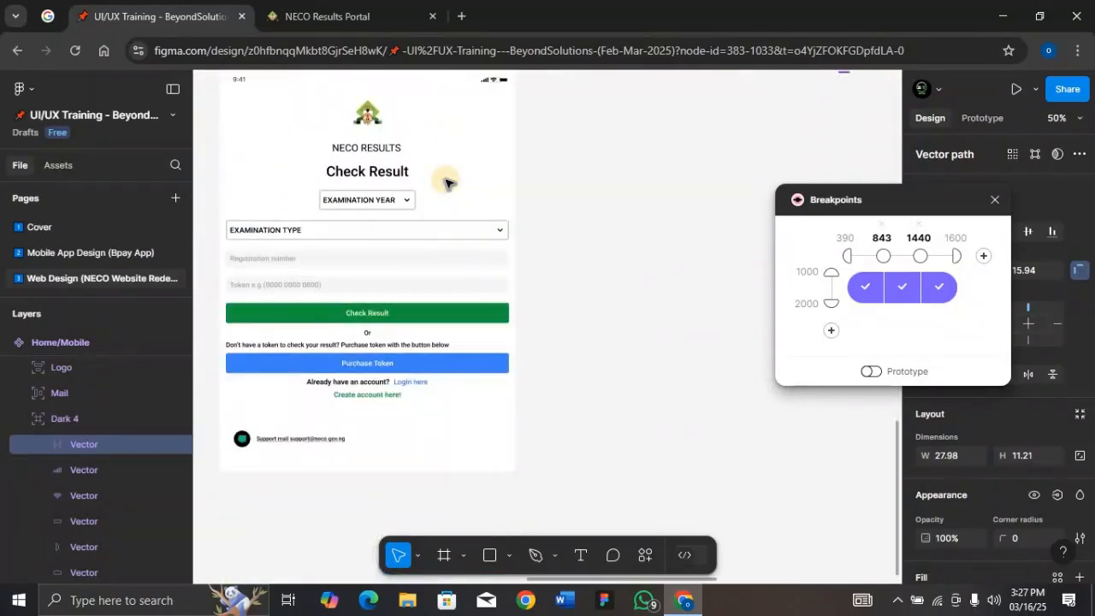
{"action": "scroll", "coordinate": [445, 183], "scroll_direction": "up", "scroll_amount": 1}
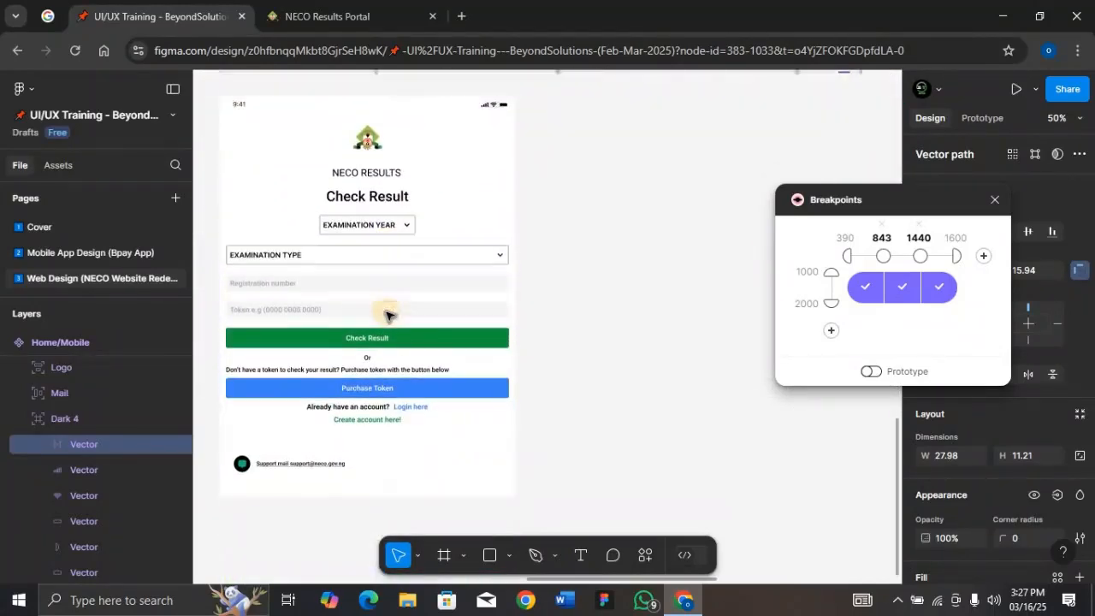
{"action": "scroll", "coordinate": [385, 315], "scroll_direction": "up", "scroll_amount": 5}
{"action": "scroll", "coordinate": [721, 181], "scroll_direction": "down", "scroll_amount": 14}
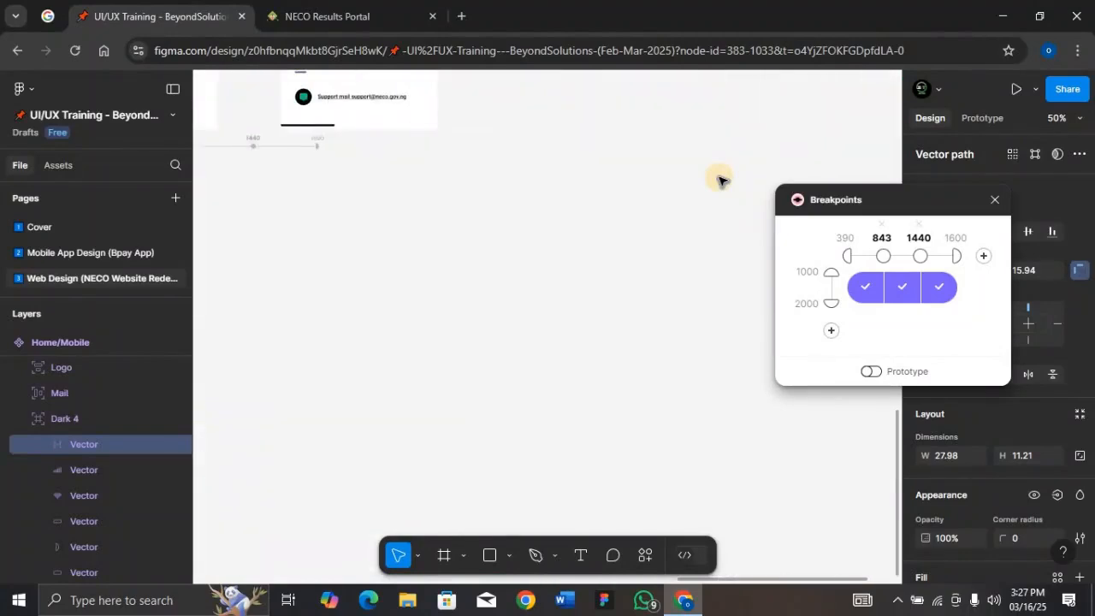
{"action": "scroll", "coordinate": [722, 180], "scroll_direction": "up", "scroll_amount": 5}
{"action": "scroll", "coordinate": [721, 179], "scroll_direction": "right", "scroll_amount": 2}
{"action": "scroll", "coordinate": [721, 180], "scroll_direction": "left", "scroll_amount": 2}
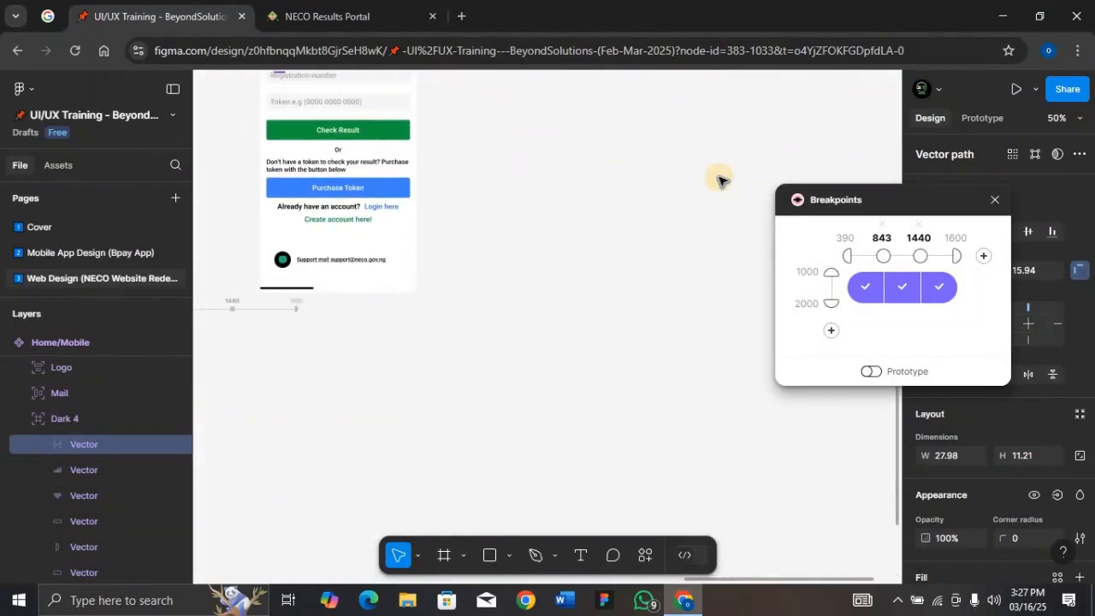
{"action": "scroll", "coordinate": [721, 179], "scroll_direction": "up", "scroll_amount": 6}
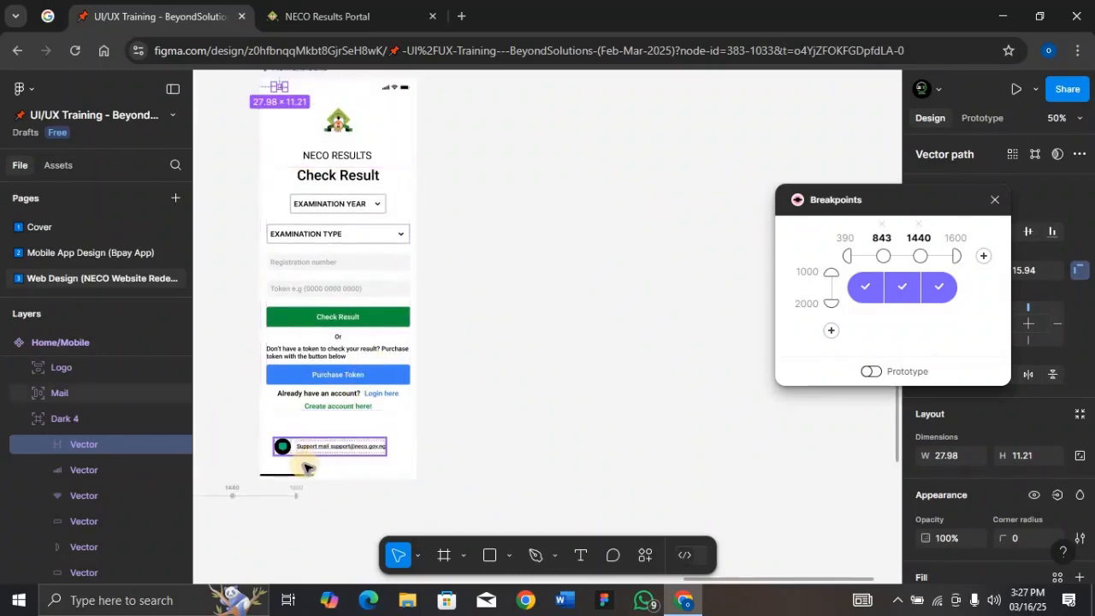
Move the mobile frame's home indicator bar up and centre it just below the support mail line
{"action": "left_click", "coordinate": [302, 477]}
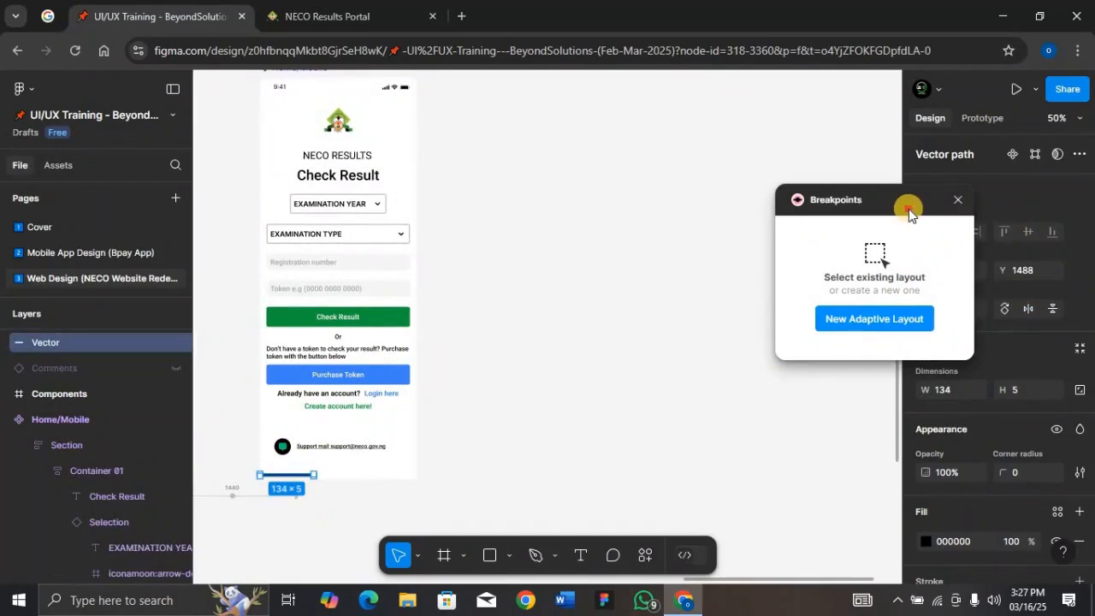
{"action": "left_click_drag", "start_coordinate": [908, 210], "coordinate": [727, 237]}
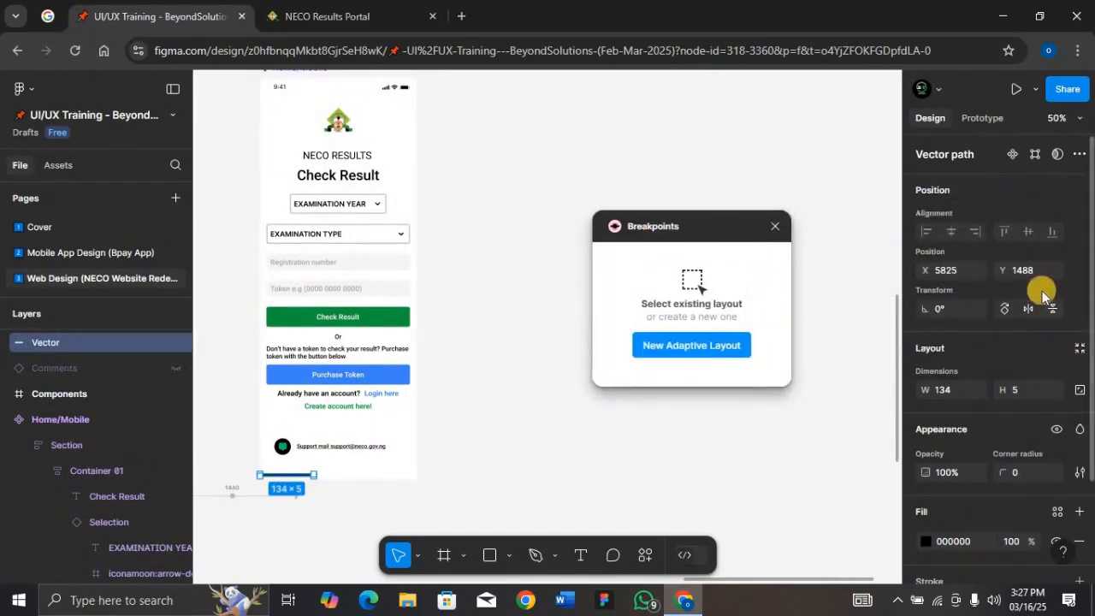
{"action": "scroll", "coordinate": [984, 232], "scroll_direction": "down", "scroll_amount": 2}
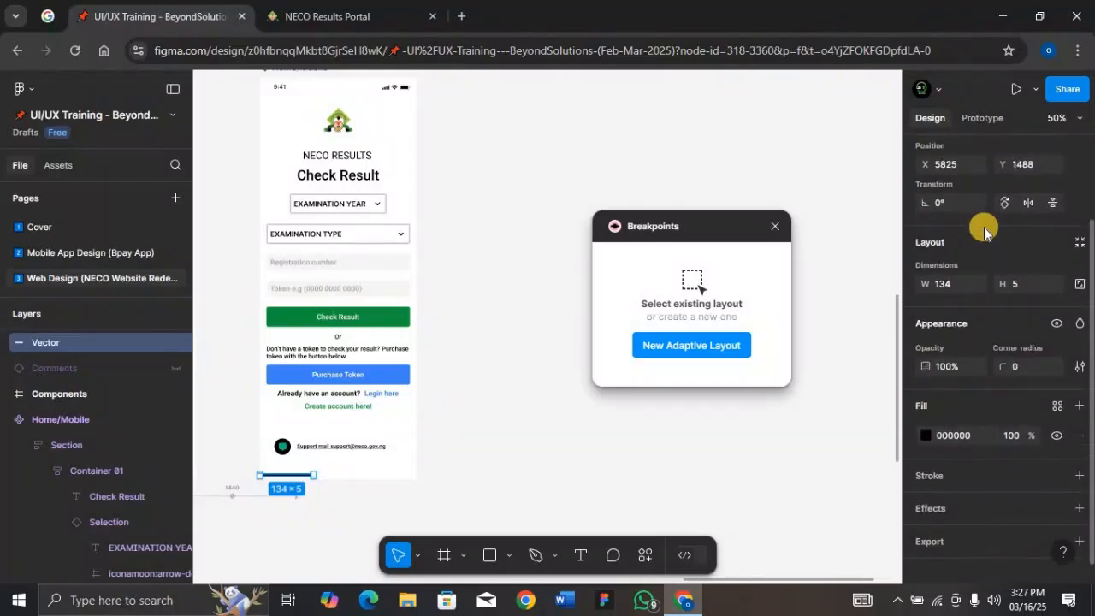
{"action": "scroll", "coordinate": [984, 231], "scroll_direction": "up", "scroll_amount": 2}
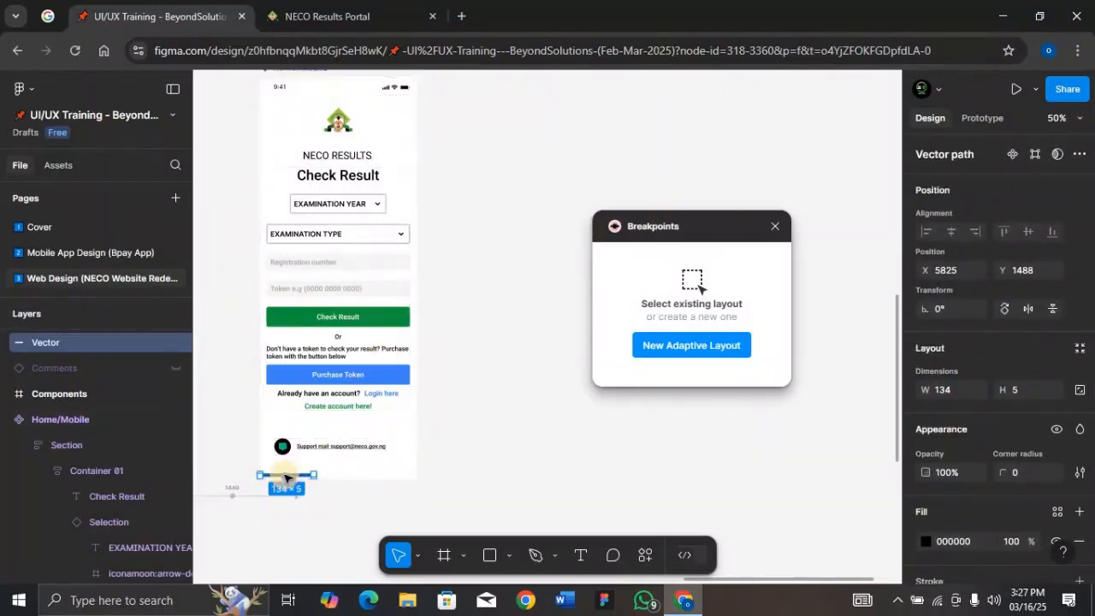
{"action": "left_click_drag", "start_coordinate": [286, 477], "coordinate": [333, 466]}
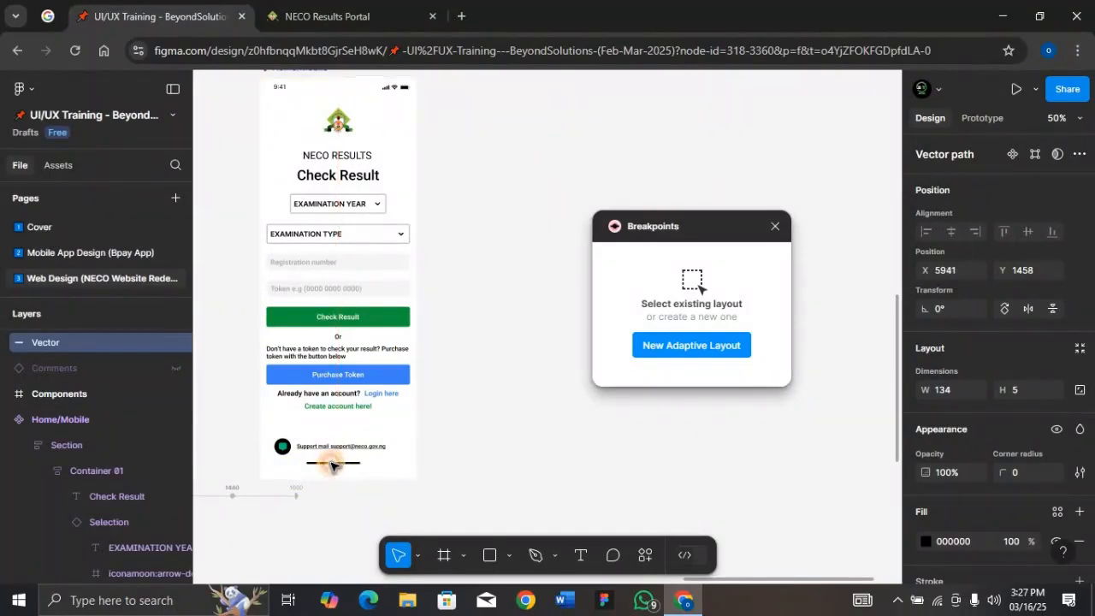
{"action": "scroll", "coordinate": [49, 447], "scroll_direction": "up", "scroll_amount": 1}
{"action": "scroll", "coordinate": [50, 447], "scroll_direction": "down", "scroll_amount": 1}
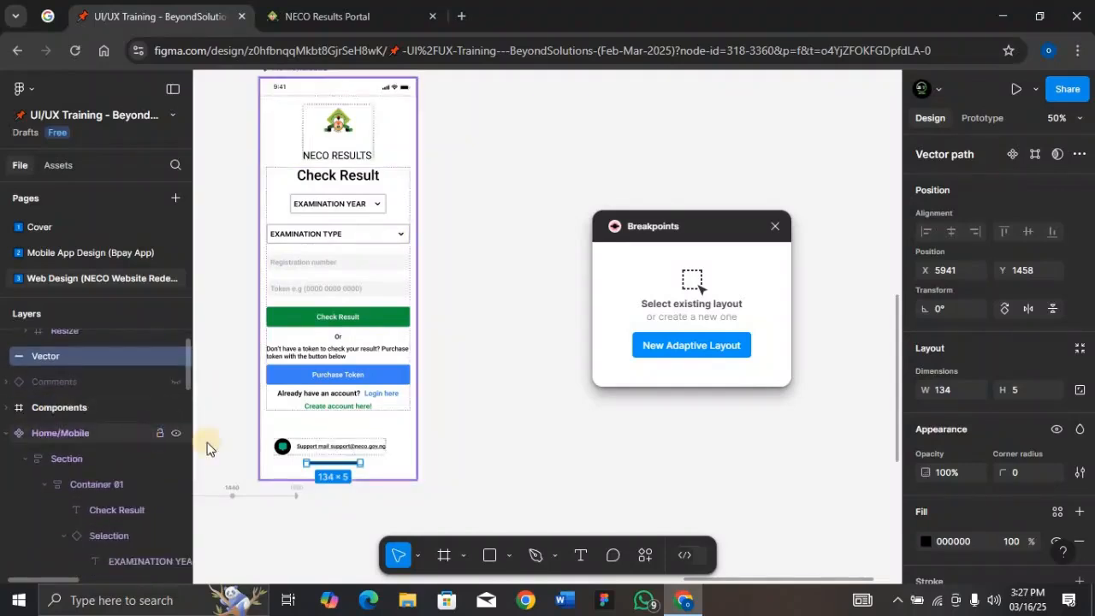
{"action": "left_click", "coordinate": [331, 465]}
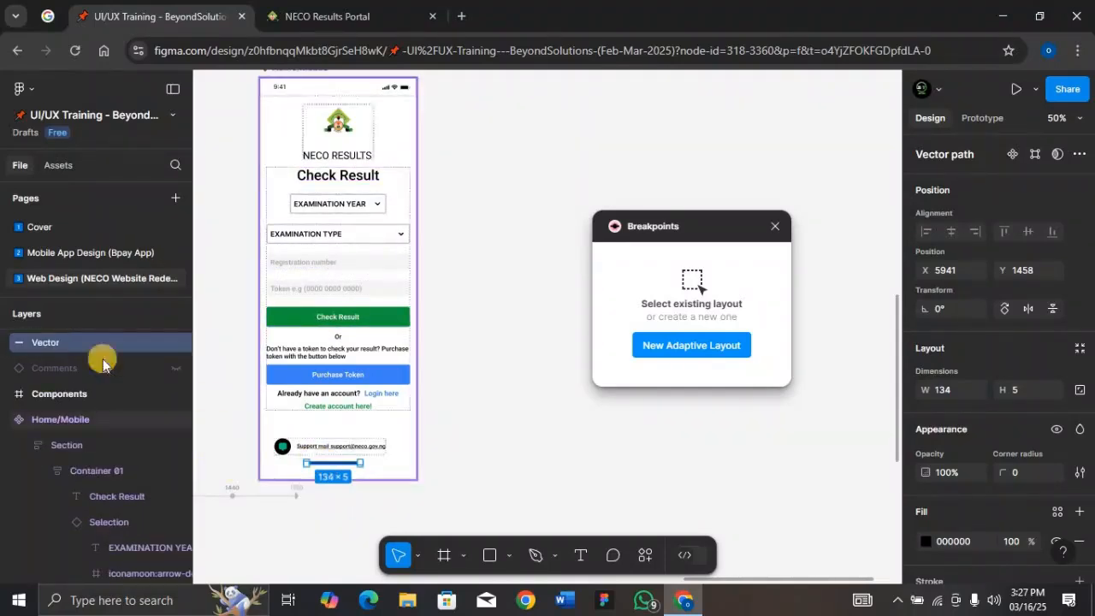
Move the home indicator vector into the mobile frame, centre it at the frame's bottom and set its horizontal constraint to Center
{"action": "left_click_drag", "start_coordinate": [84, 450], "coordinate": [98, 438]}
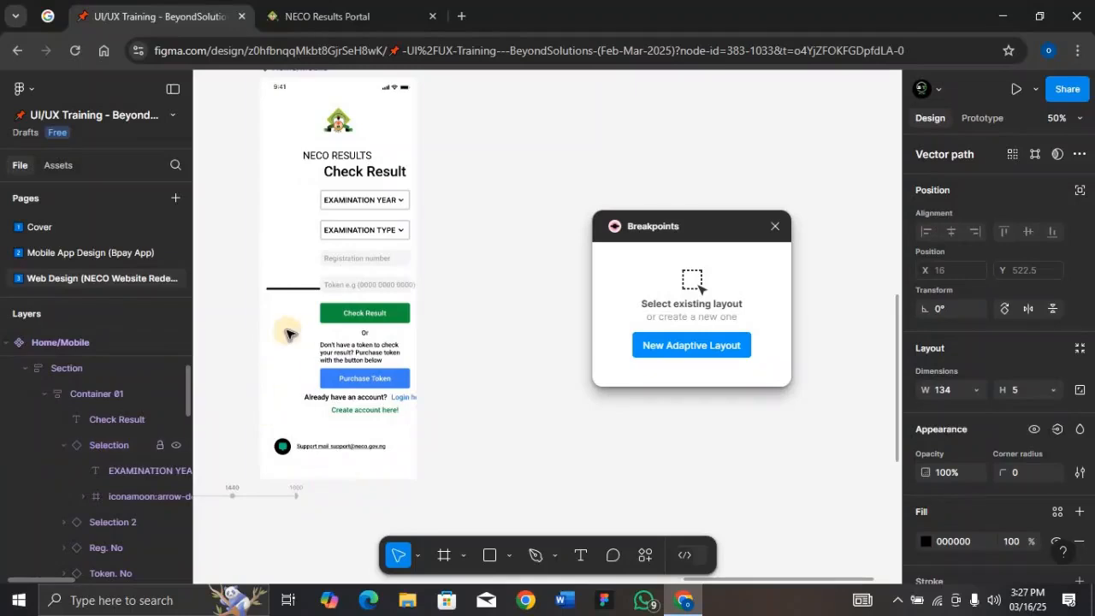
{"action": "left_click", "coordinate": [1080, 189]}
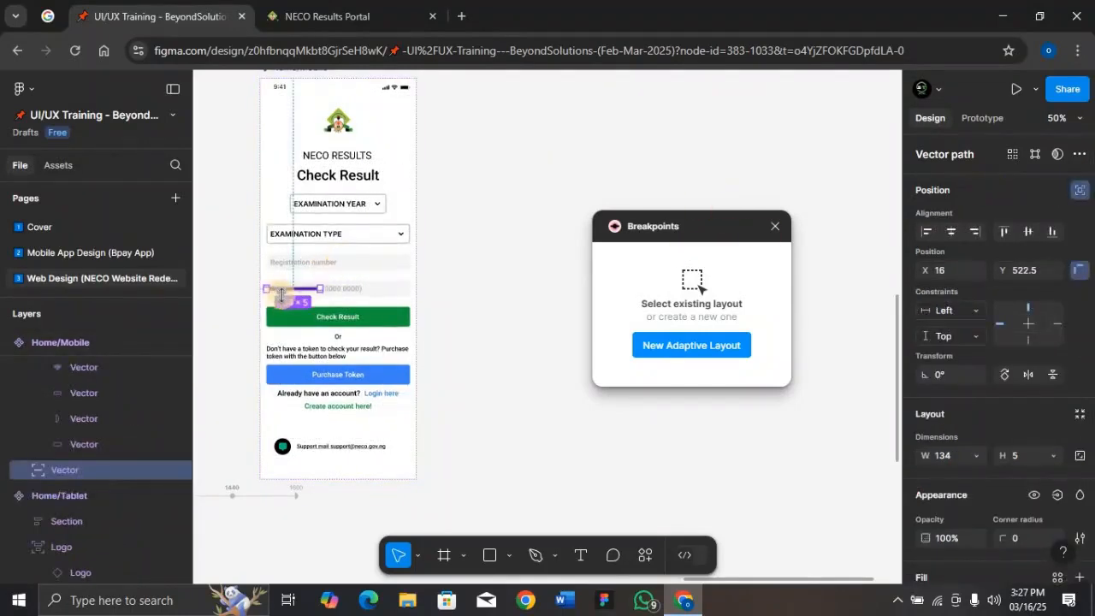
{"action": "left_click_drag", "start_coordinate": [295, 292], "coordinate": [334, 473]}
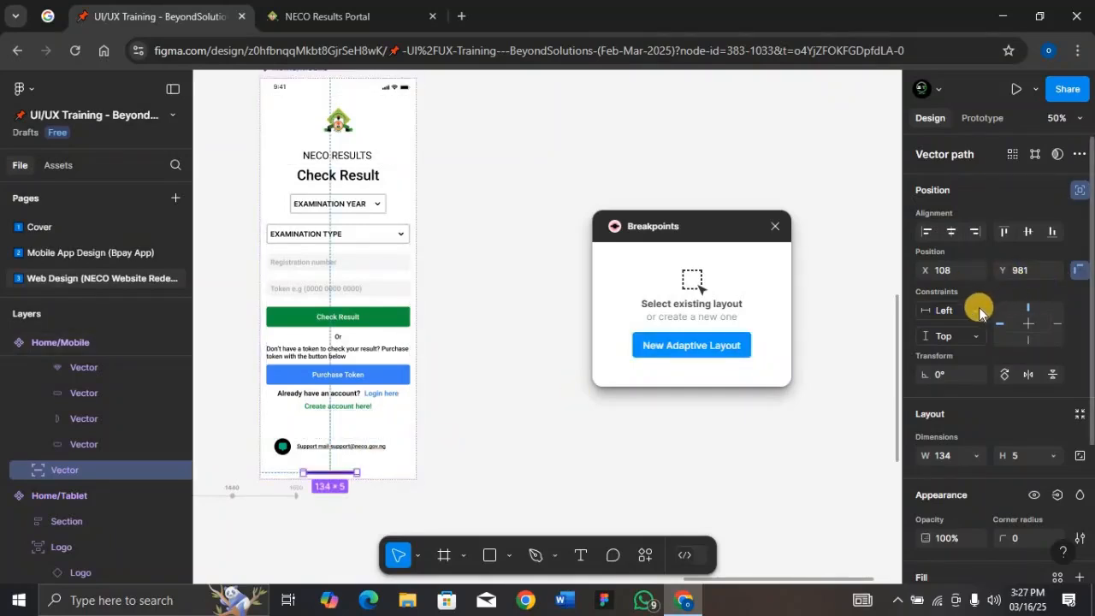
{"action": "left_click", "coordinate": [980, 313]}
{"action": "left_click", "coordinate": [953, 366]}
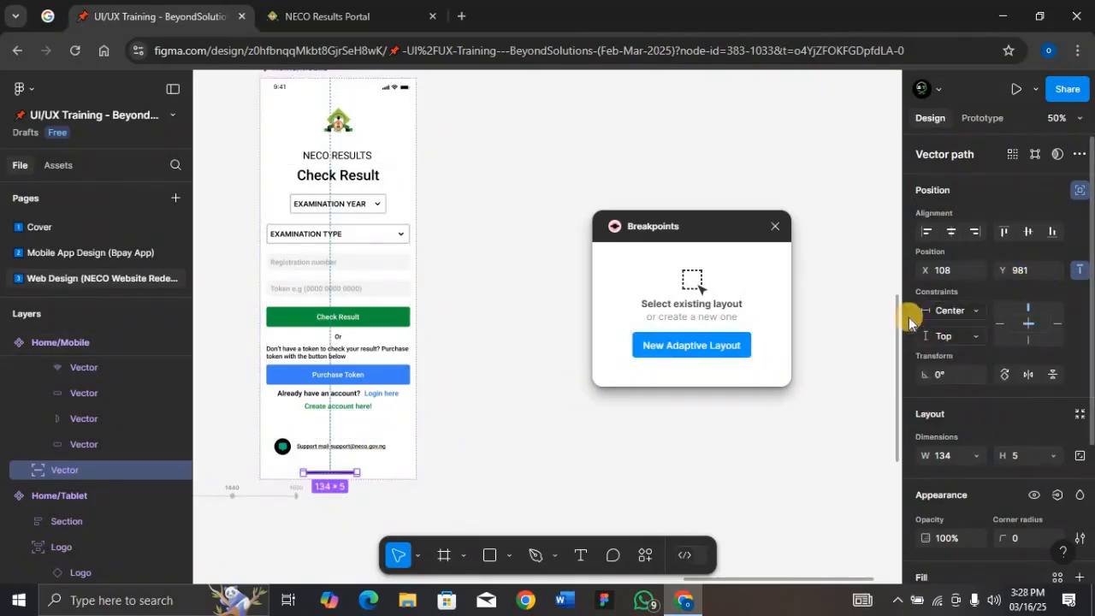
Move the support mail row slightly upward within the mobile frame
{"action": "left_click", "coordinate": [326, 445]}
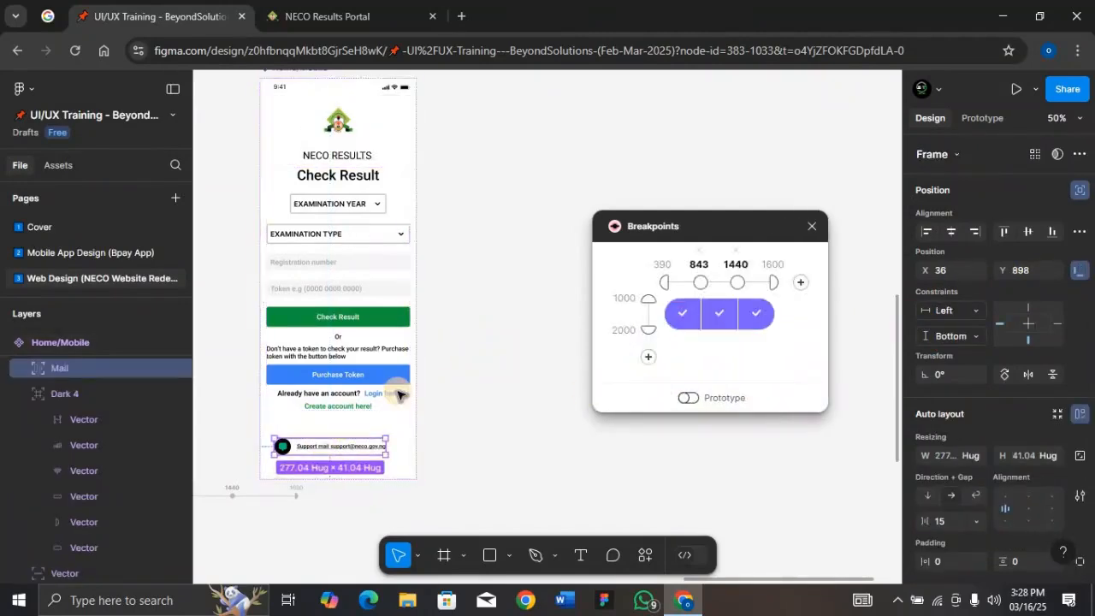
{"action": "mouse_move", "coordinate": [315, 438]}
{"action": "left_mouse_down"}
{"action": "mouse_move", "coordinate": [287, 434]}
{"action": "mouse_move", "coordinate": [310, 433]}
{"action": "left_mouse_up"}
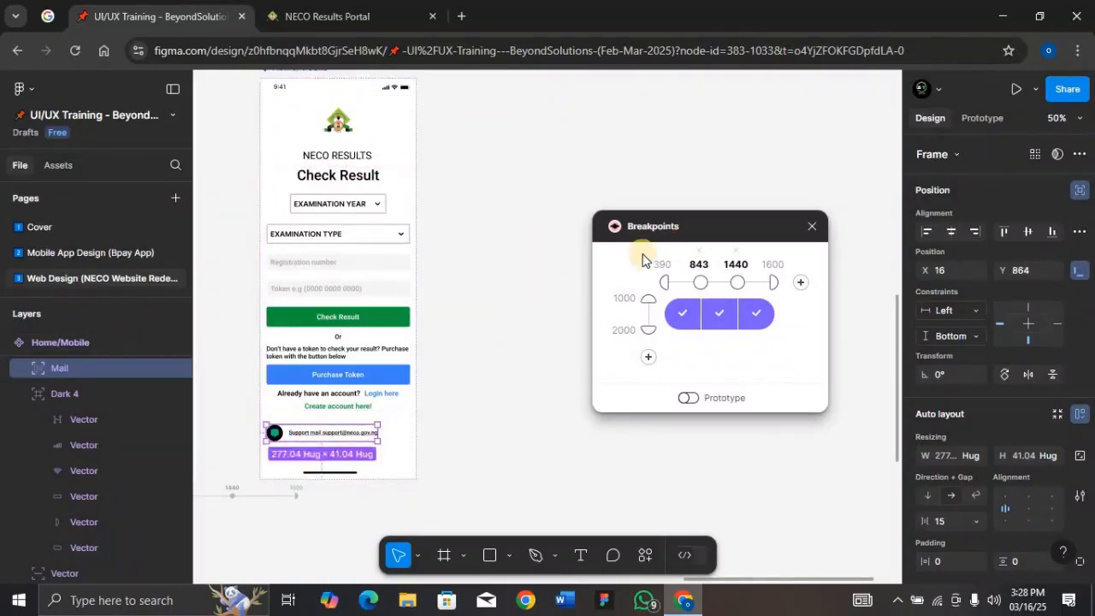
Zoom and pan across the canvas to review the tablet and mobile frames and the components area
{"action": "scroll", "coordinate": [489, 362], "scroll_direction": "down", "scroll_amount": 2}
{"action": "scroll", "coordinate": [490, 365], "scroll_direction": "left", "scroll_amount": 8}
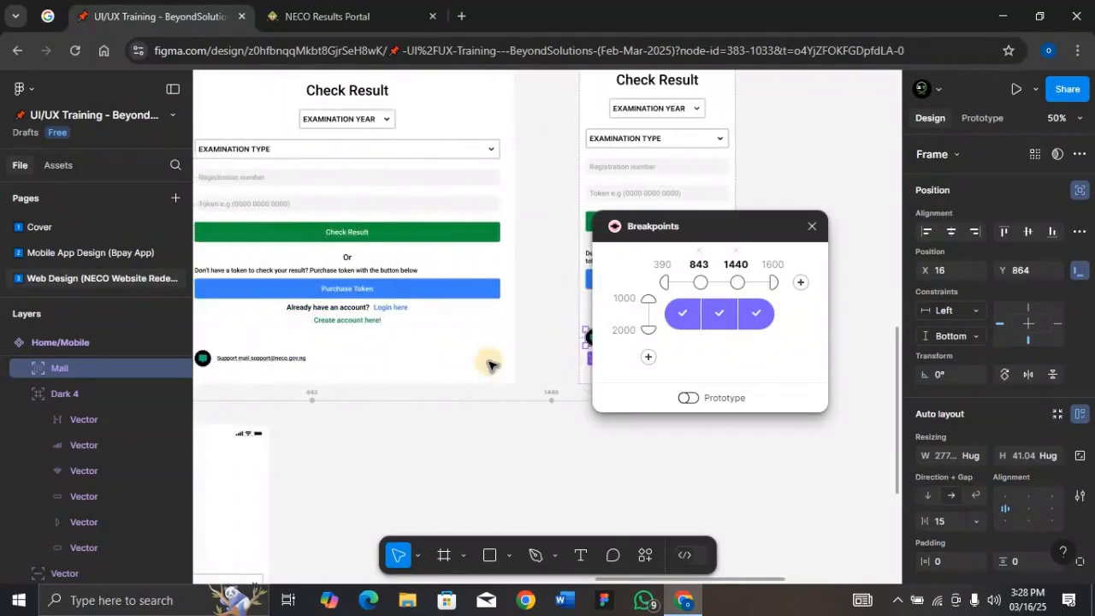
{"action": "scroll", "coordinate": [490, 366], "scroll_direction": "down", "scroll_amount": 2}
{"action": "scroll", "coordinate": [489, 364], "scroll_direction": "down", "scroll_amount": 5}
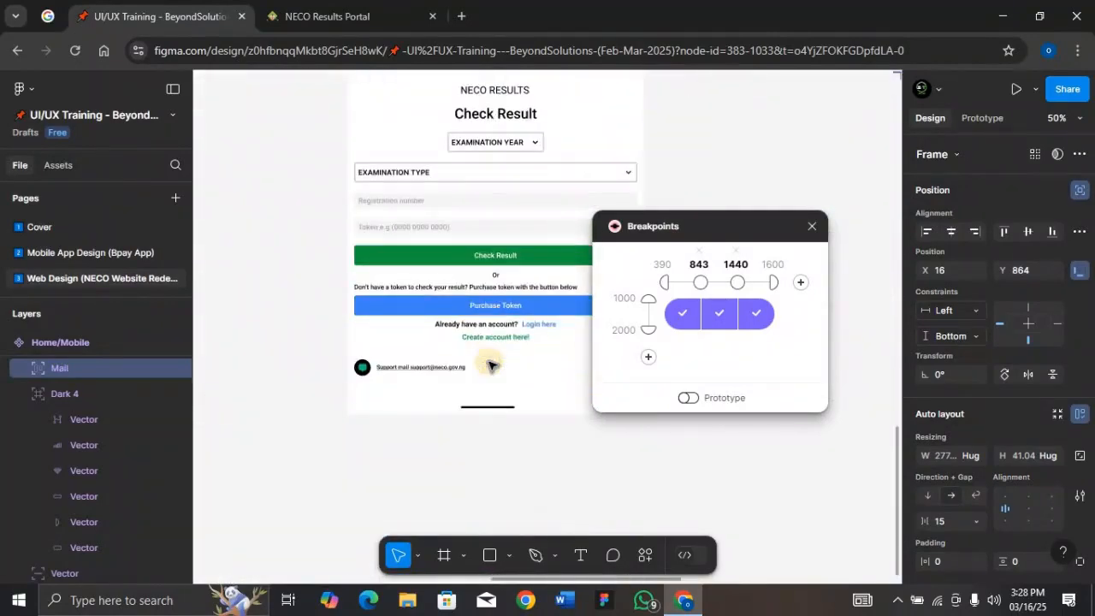
{"action": "left_click_drag", "start_coordinate": [761, 233], "coordinate": [184, 239]}
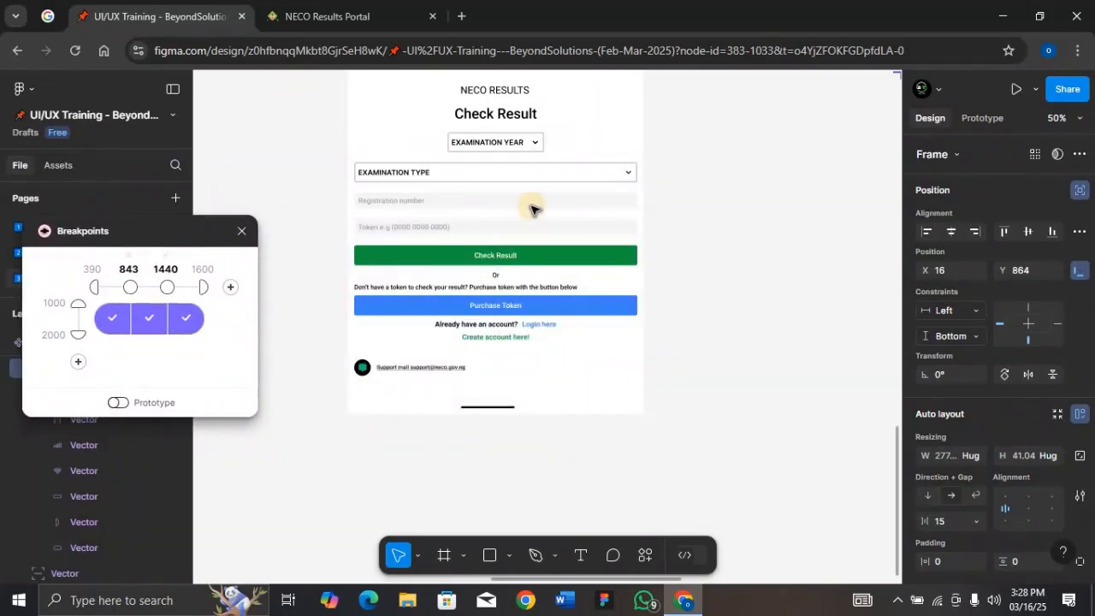
{"action": "scroll", "coordinate": [531, 209], "scroll_direction": "up", "scroll_amount": 4}
{"action": "scroll", "coordinate": [531, 208], "scroll_direction": "down", "scroll_amount": 4}
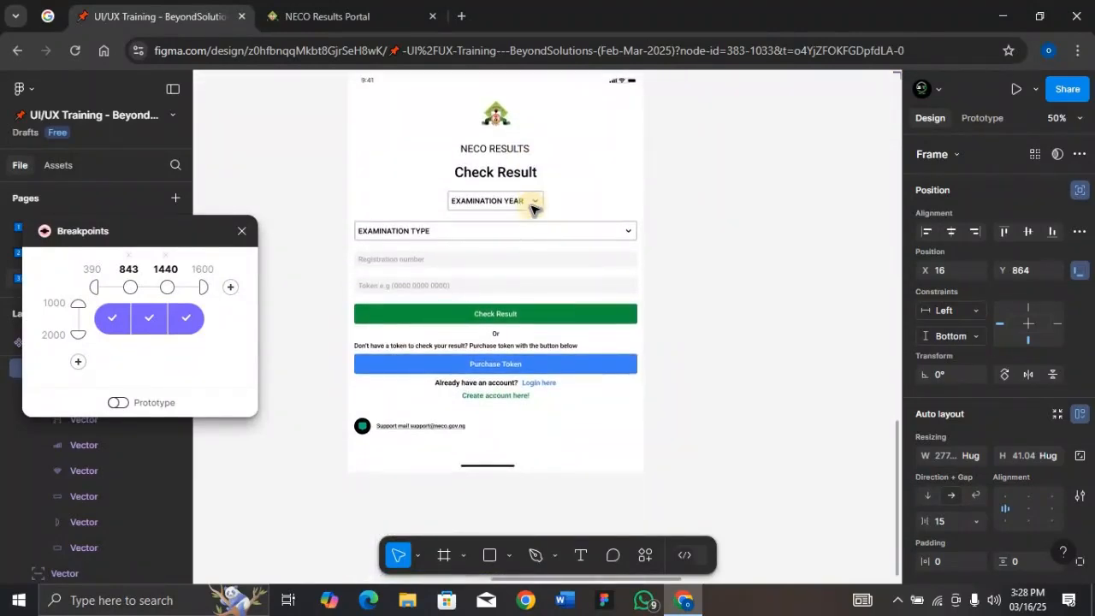
{"action": "scroll", "coordinate": [532, 209], "scroll_direction": "up", "scroll_amount": 1}
{"action": "scroll", "coordinate": [532, 209], "scroll_direction": "down", "scroll_amount": 5}
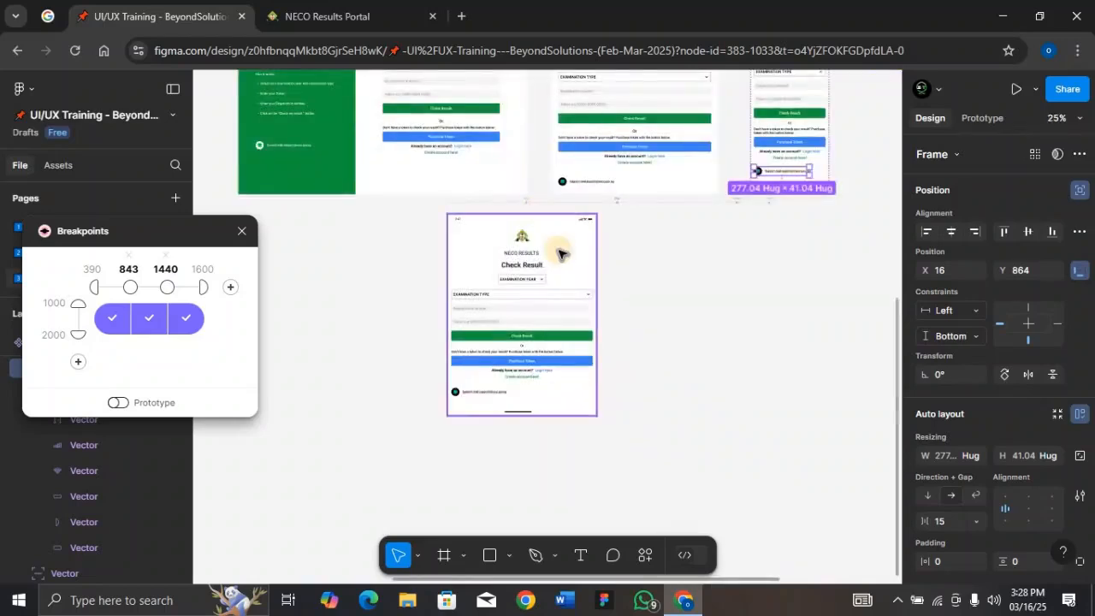
{"action": "scroll", "coordinate": [558, 253], "scroll_direction": "up", "scroll_amount": 3}
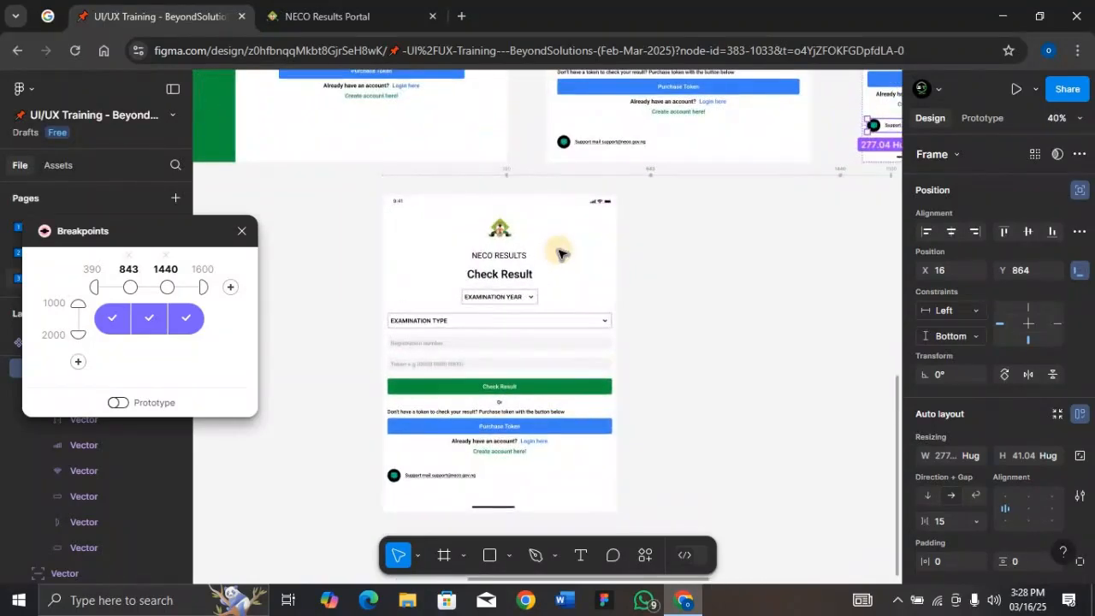
{"action": "scroll", "coordinate": [558, 254], "scroll_direction": "down", "scroll_amount": 3}
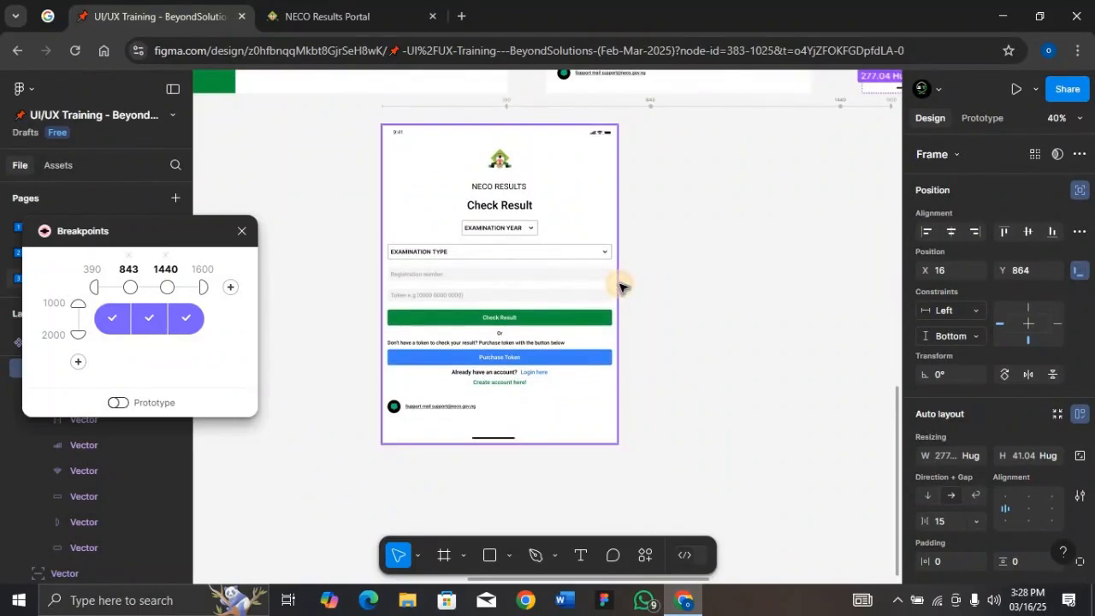
{"action": "left_click_drag", "start_coordinate": [620, 286], "coordinate": [898, 260]}
{"action": "key", "text": "ctrl+minus"}
{"action": "key", "text": "ctrl+minus"}
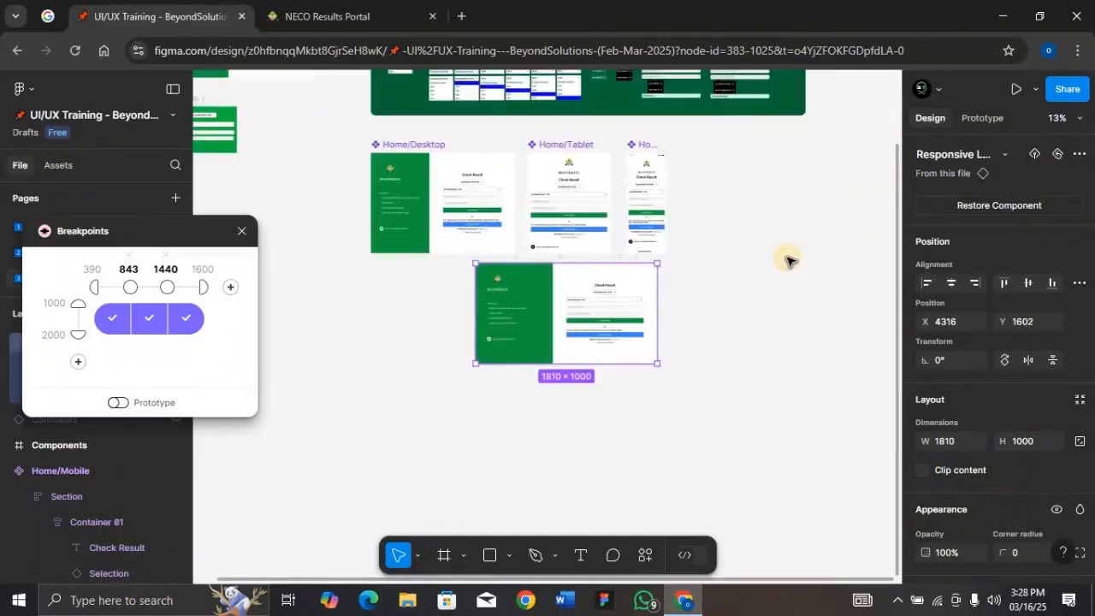
{"action": "scroll", "coordinate": [453, 237], "scroll_direction": "up", "scroll_amount": 5}
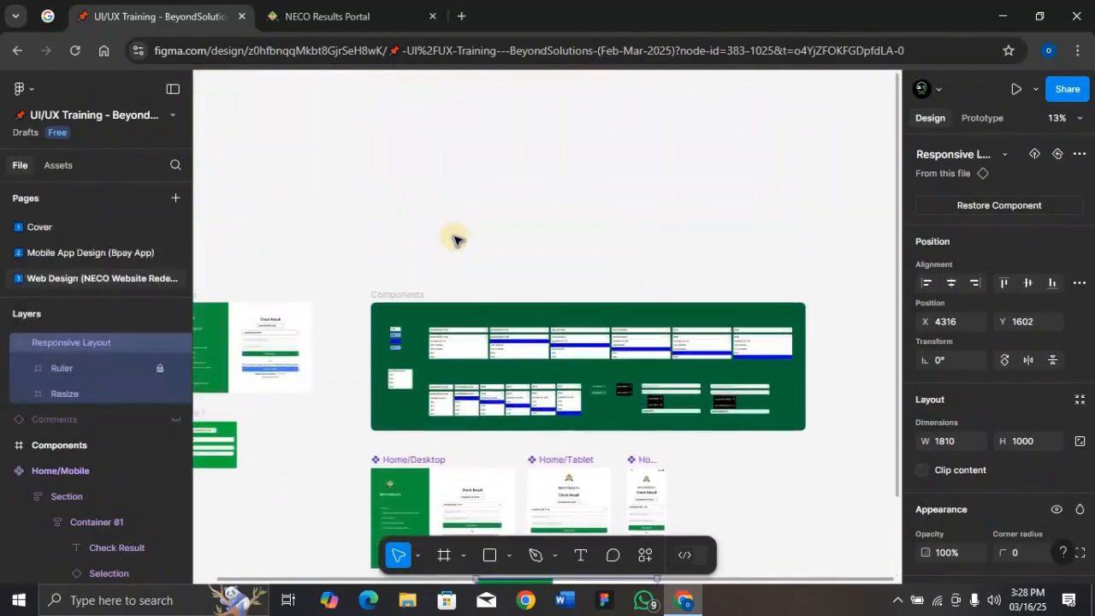
{"action": "scroll", "coordinate": [456, 240], "scroll_direction": "down", "scroll_amount": 2}
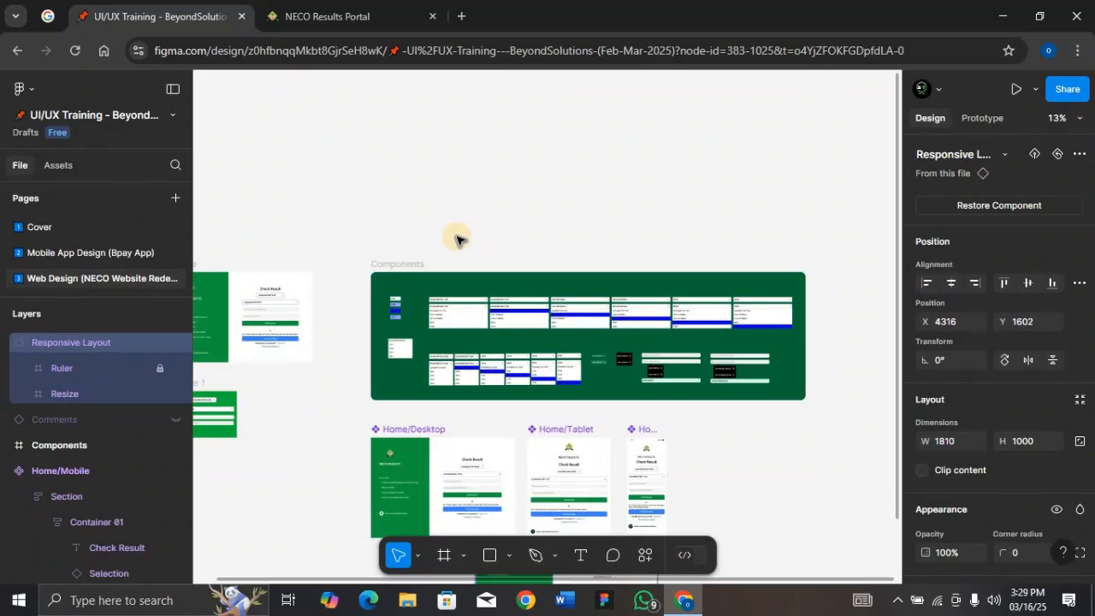
{"action": "scroll", "coordinate": [398, 298], "scroll_direction": "down", "scroll_amount": 2}
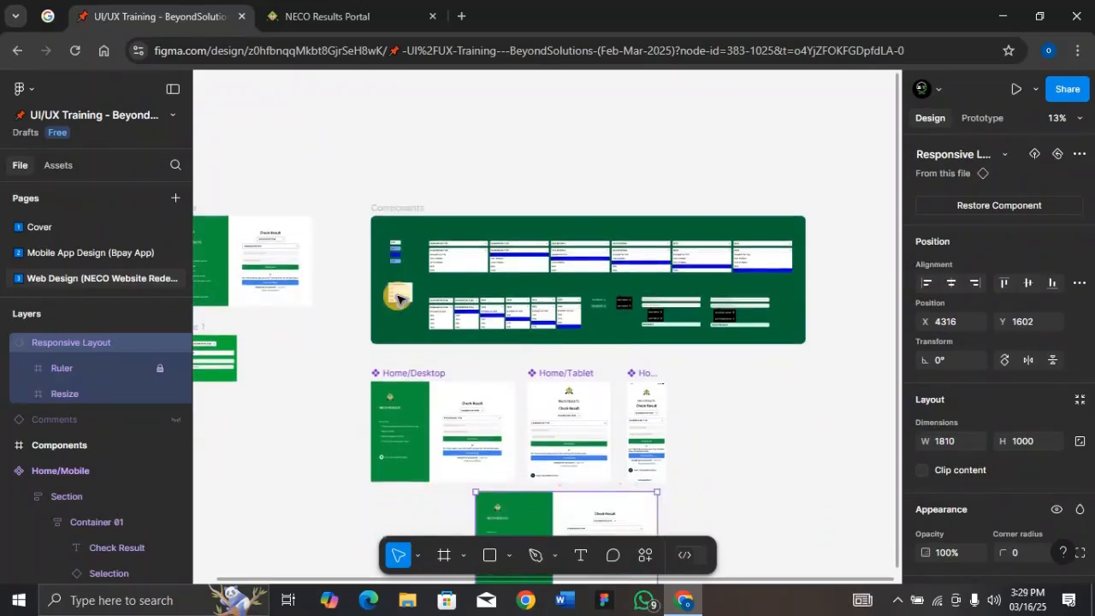
Collapse the expanded layer groups of the mobile, tablet and desktop frames in the layers list
{"action": "left_click", "coordinate": [7, 472]}
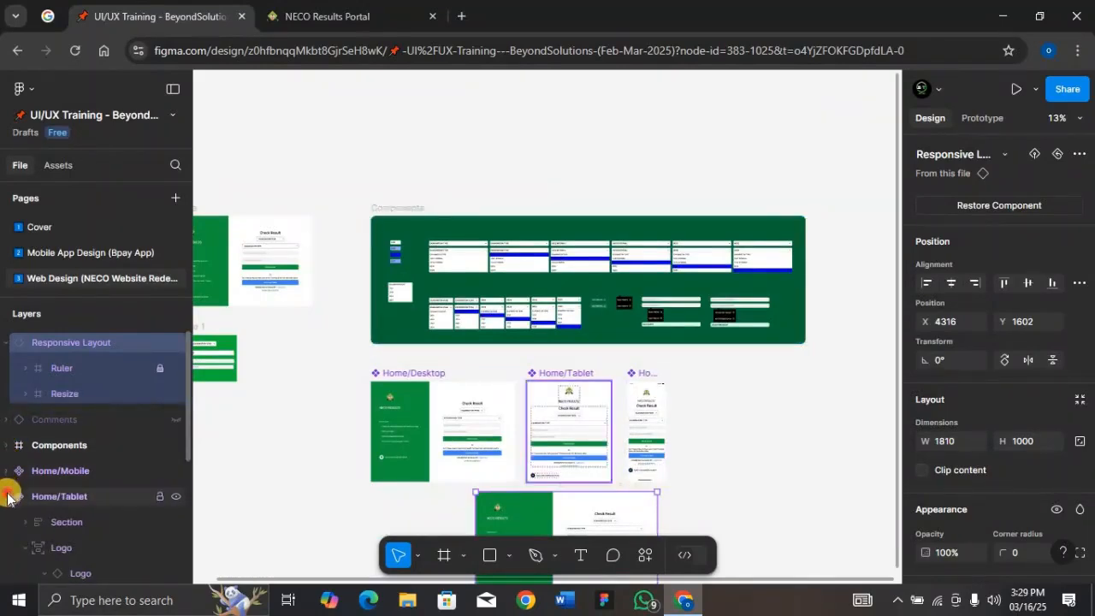
{"action": "left_click", "coordinate": [6, 494]}
{"action": "left_click", "coordinate": [7, 521]}
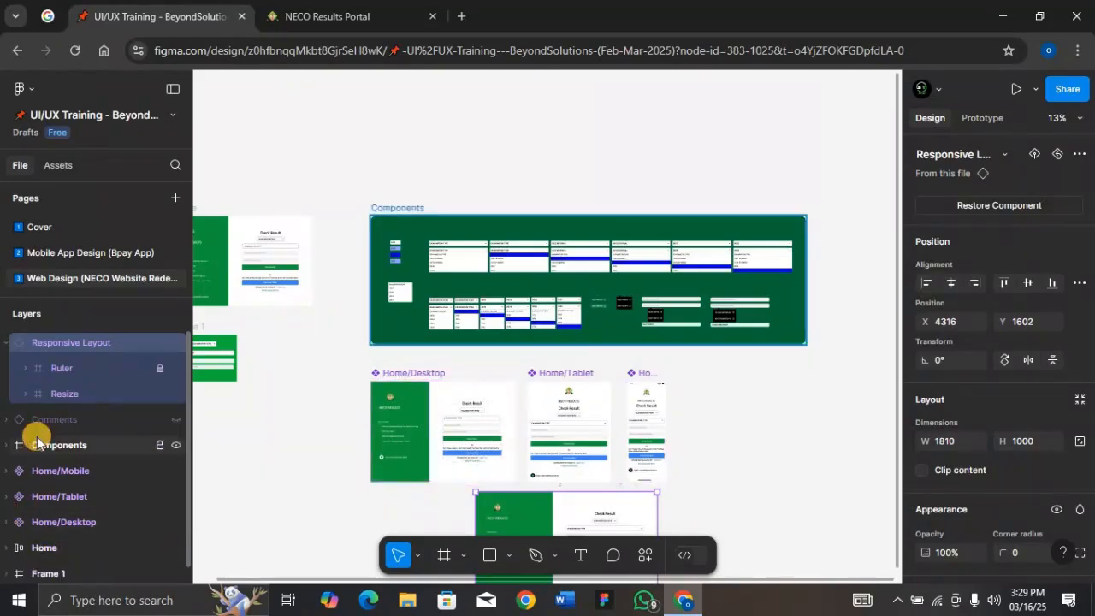
Open the Cover page, then the Mobile App Design (Bpay App) page, and zoom out to survey its slides
{"action": "left_click", "coordinate": [73, 231]}
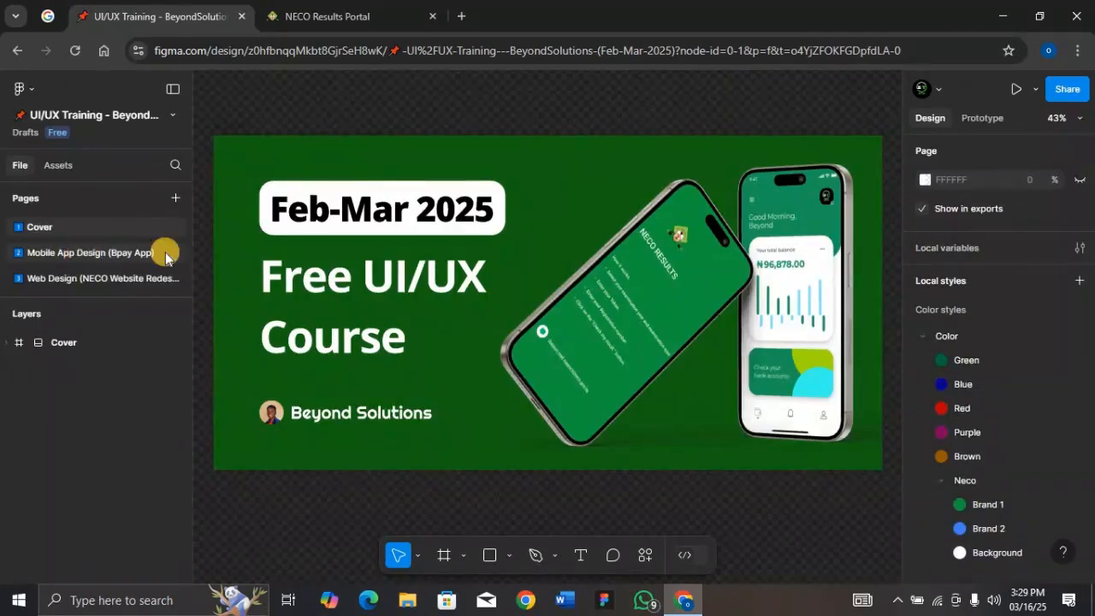
{"action": "left_click", "coordinate": [165, 252]}
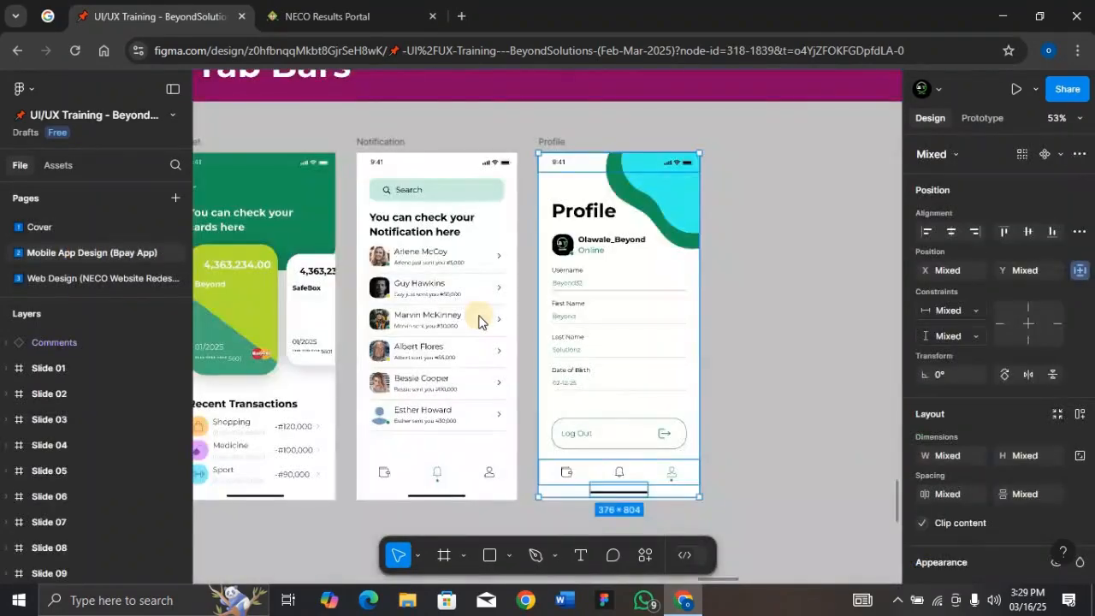
{"action": "scroll", "coordinate": [478, 321], "scroll_direction": "down", "scroll_amount": 3}
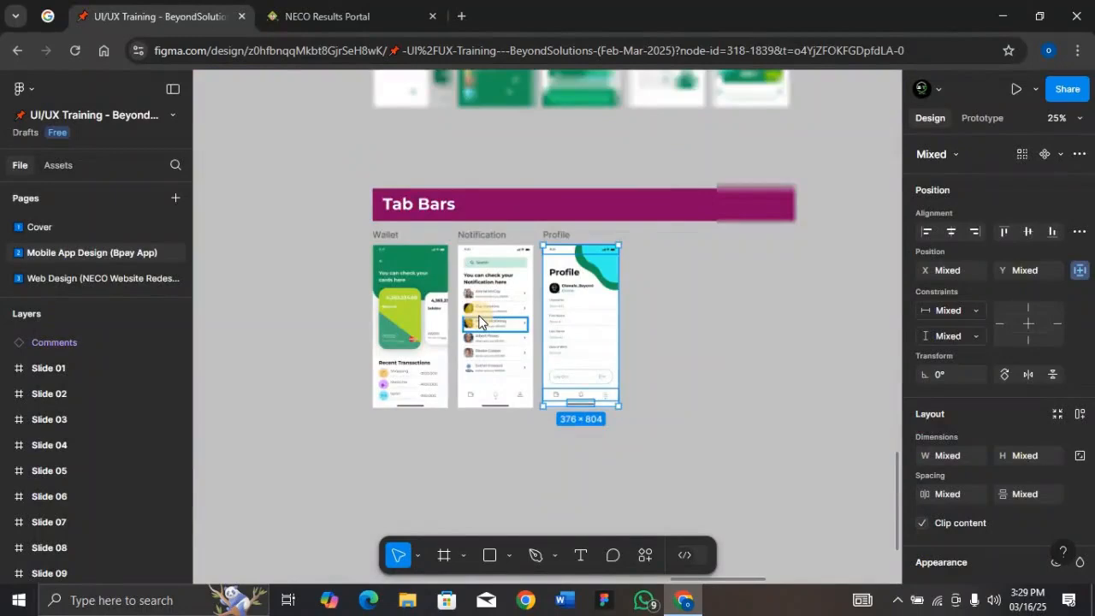
{"action": "scroll", "coordinate": [478, 321], "scroll_direction": "down", "scroll_amount": 5}
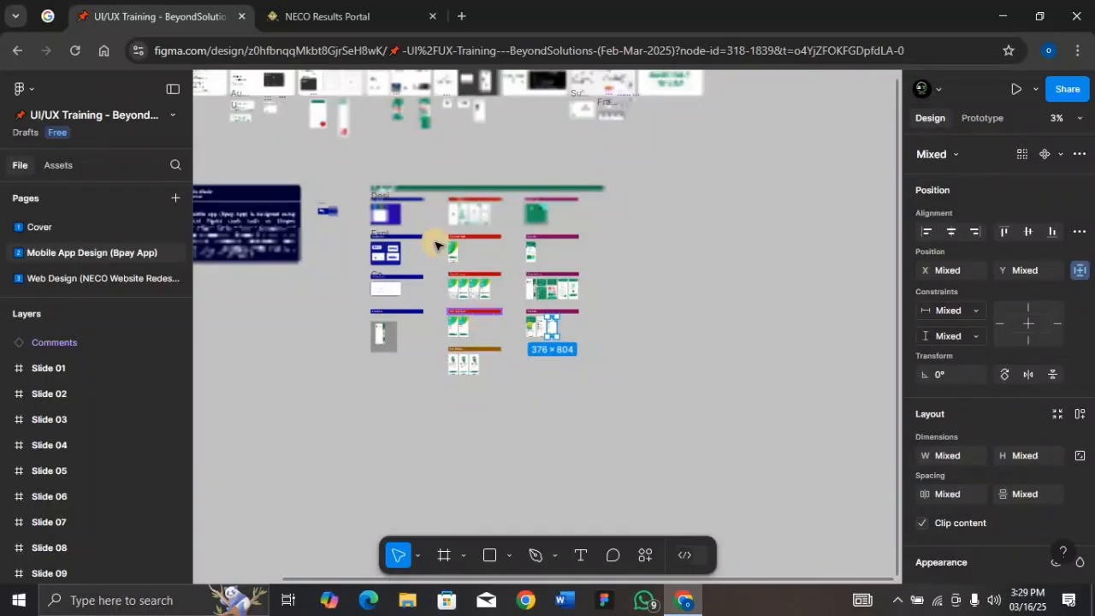
{"action": "scroll", "coordinate": [435, 245], "scroll_direction": "left", "scroll_amount": 2}
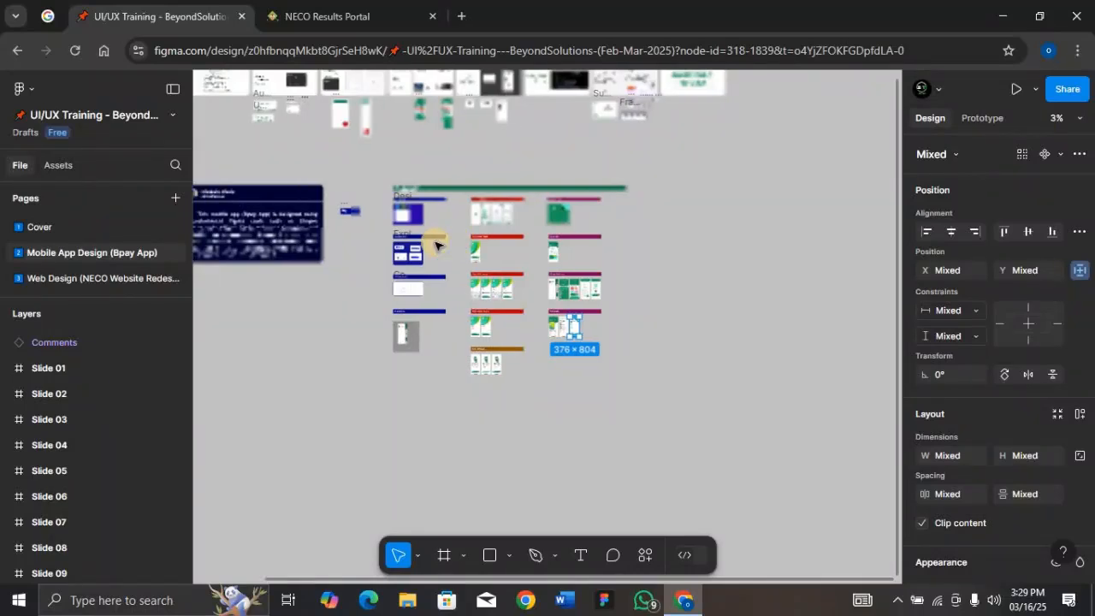
{"action": "scroll", "coordinate": [436, 245], "scroll_direction": "left", "scroll_amount": 5}
{"action": "scroll", "coordinate": [437, 239], "scroll_direction": "up", "scroll_amount": 3}
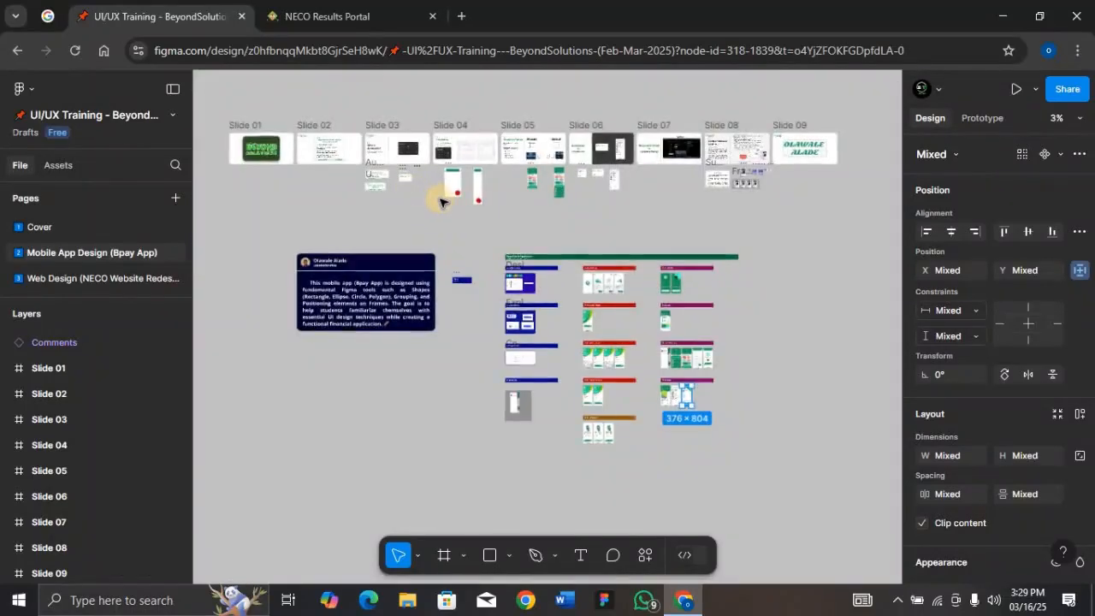